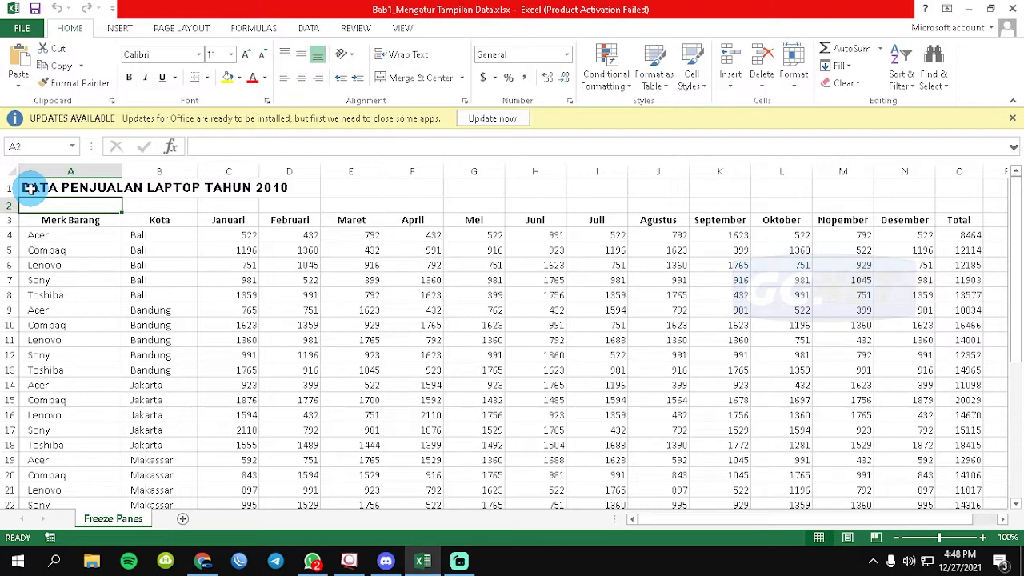
# Step: Freeze the sheet's top row and scroll down to check the title row
pyautogui.moveTo(30, 189); pyautogui.dragTo(981, 186)
pyautogui.click(75, 204)
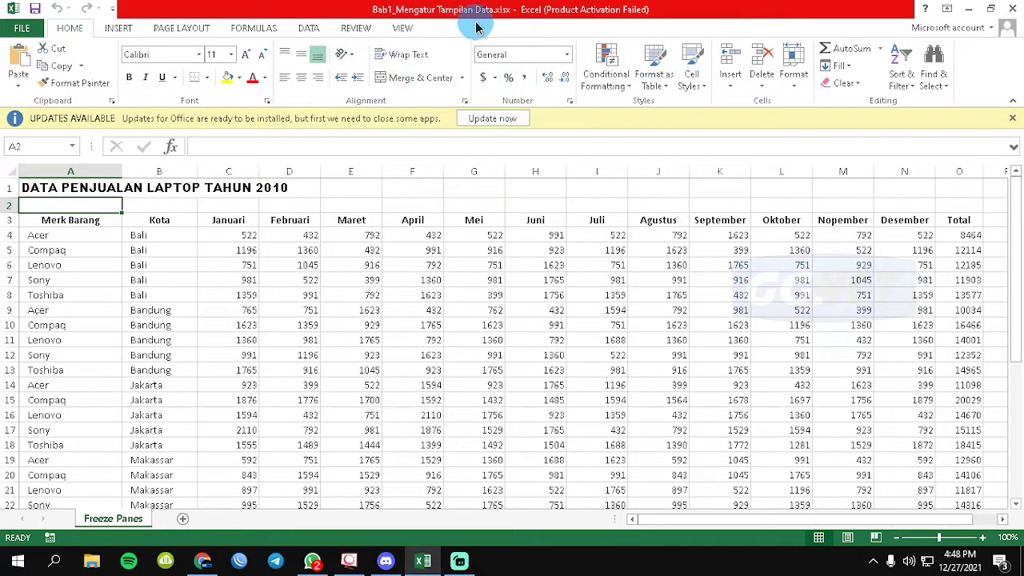
pyautogui.click(406, 28)
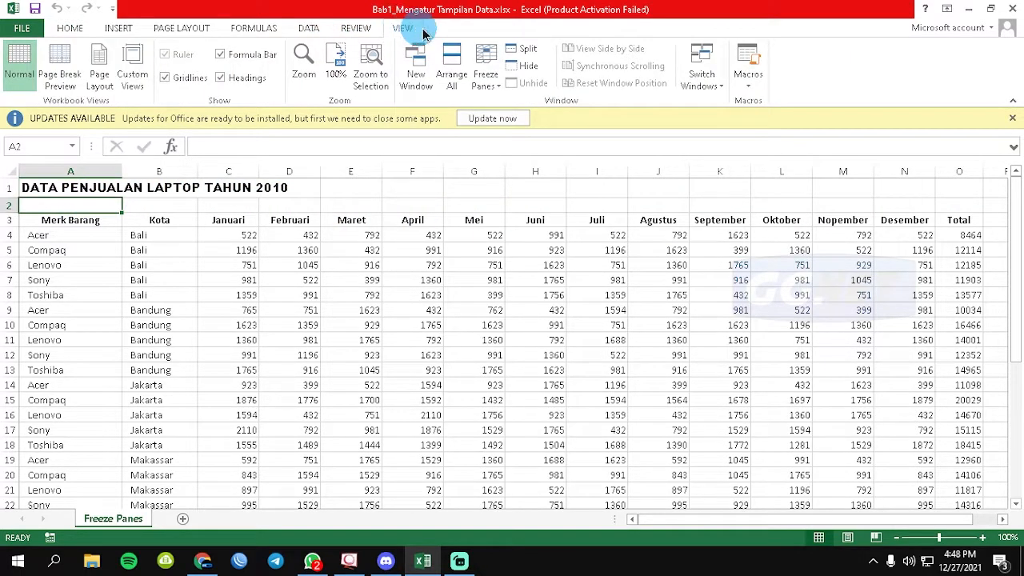
pyautogui.click(484, 78)
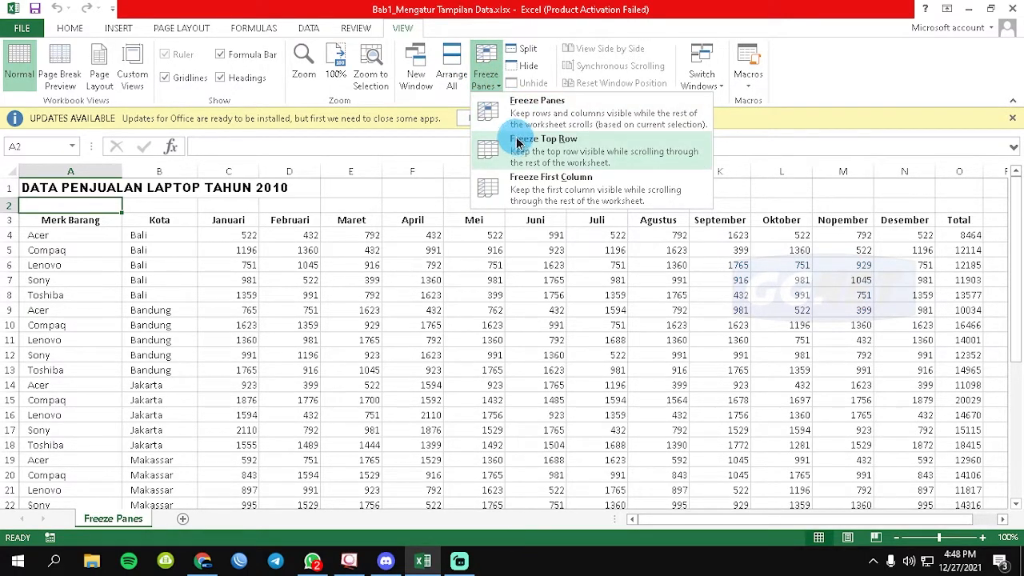
pyautogui.click(598, 149)
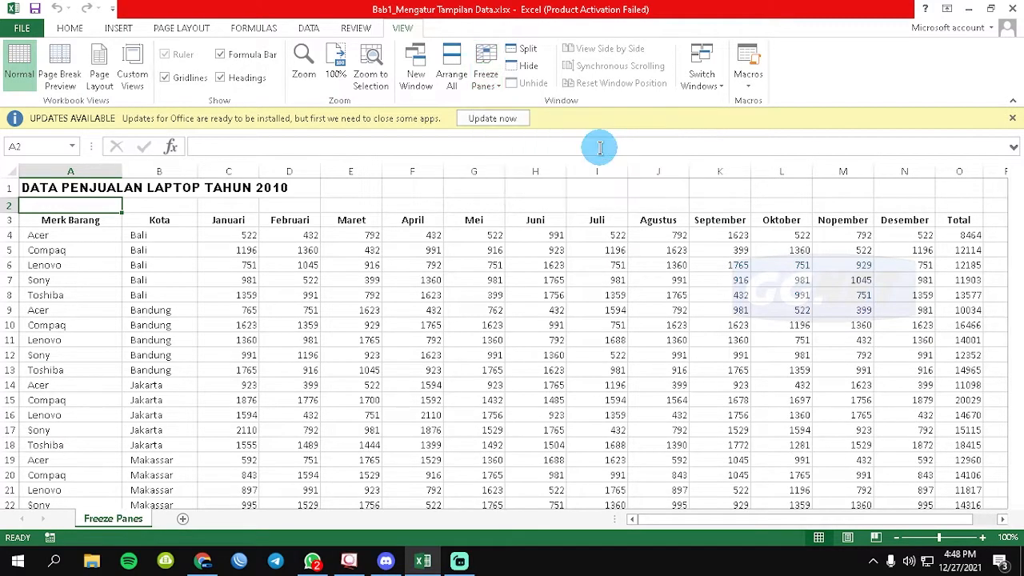
pyautogui.click(133, 218)
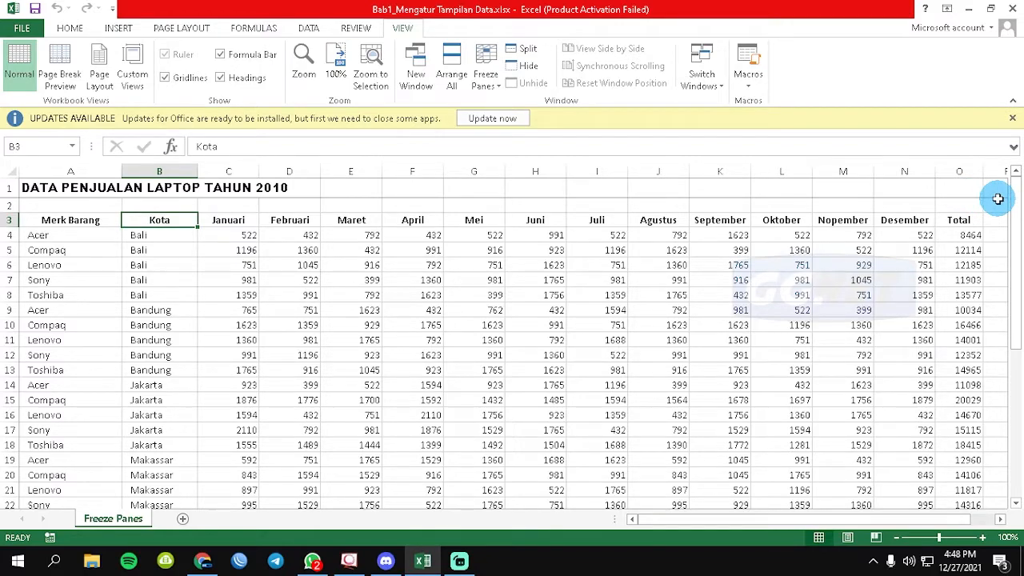
pyautogui.moveTo(1013, 195); pyautogui.dragTo(1015, 168)
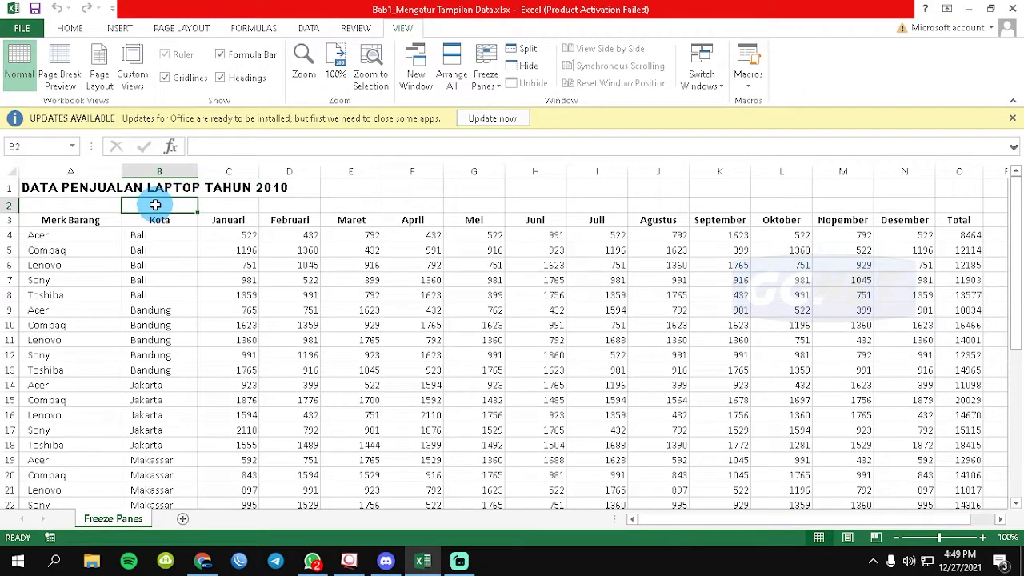
# Step: Freeze the first column, Merk Barang, and scroll sideways to check it
pyautogui.click(84, 171)
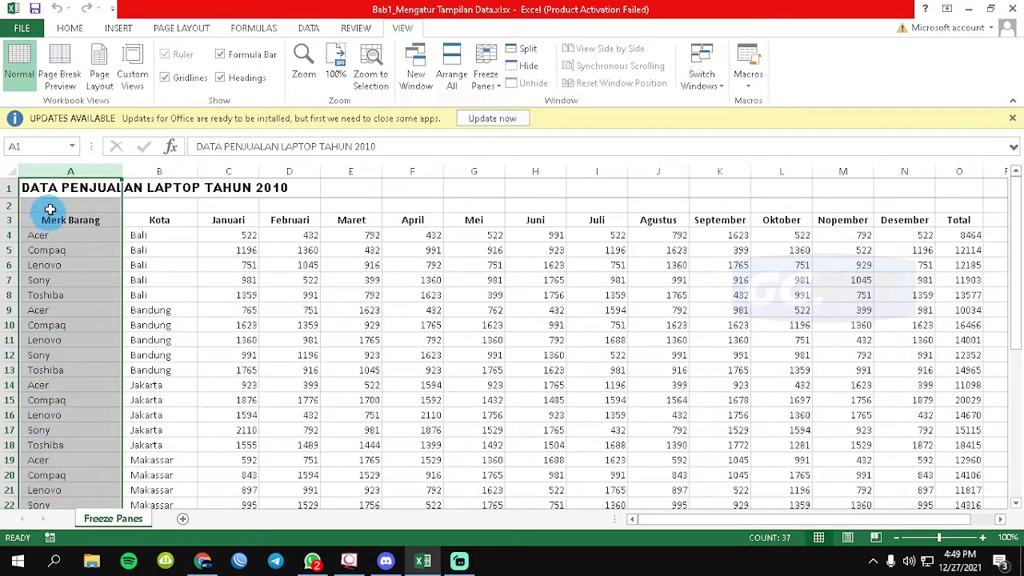
pyautogui.click(153, 205)
pyautogui.click(69, 207)
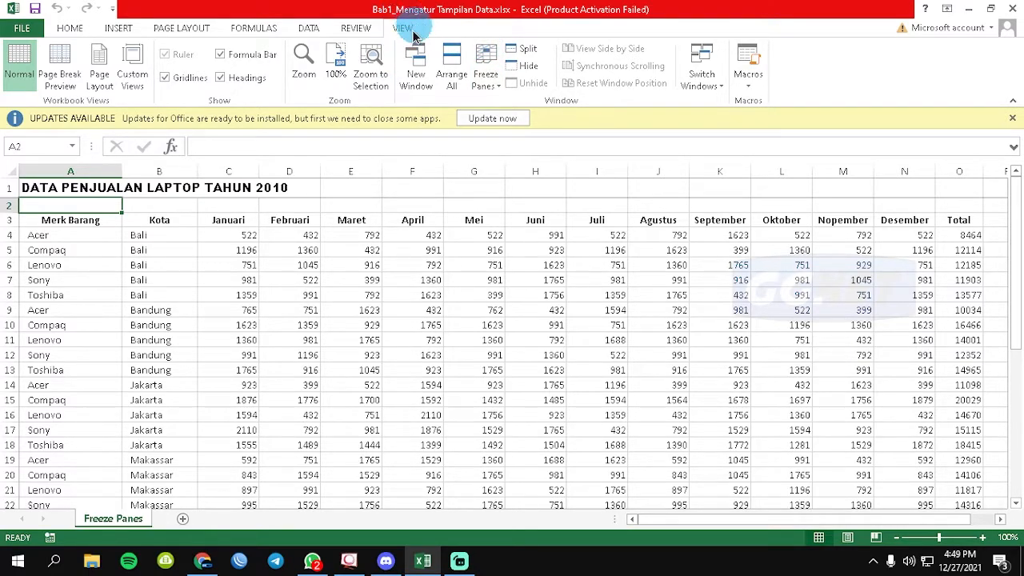
pyautogui.click(489, 87)
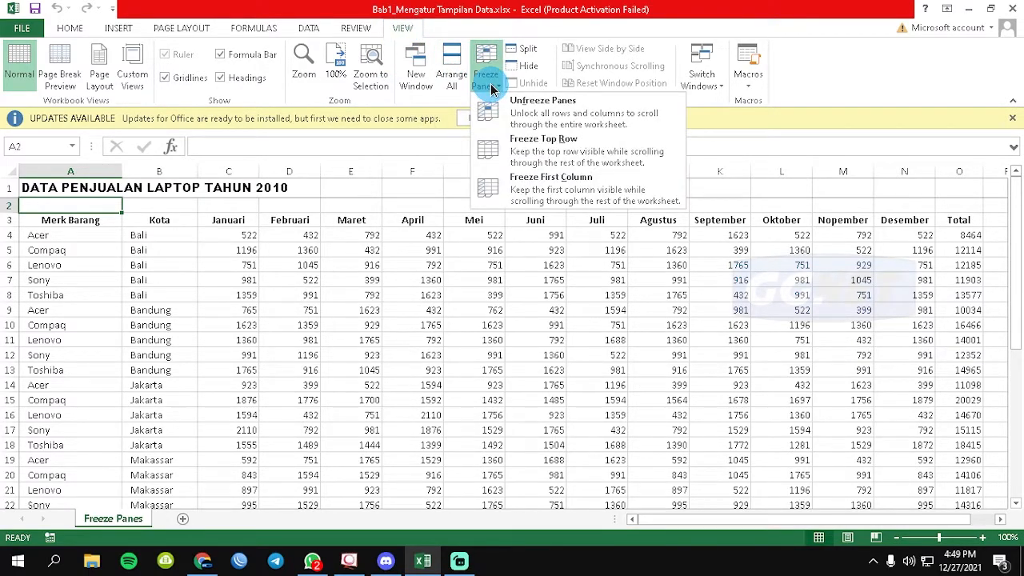
pyautogui.click(628, 187)
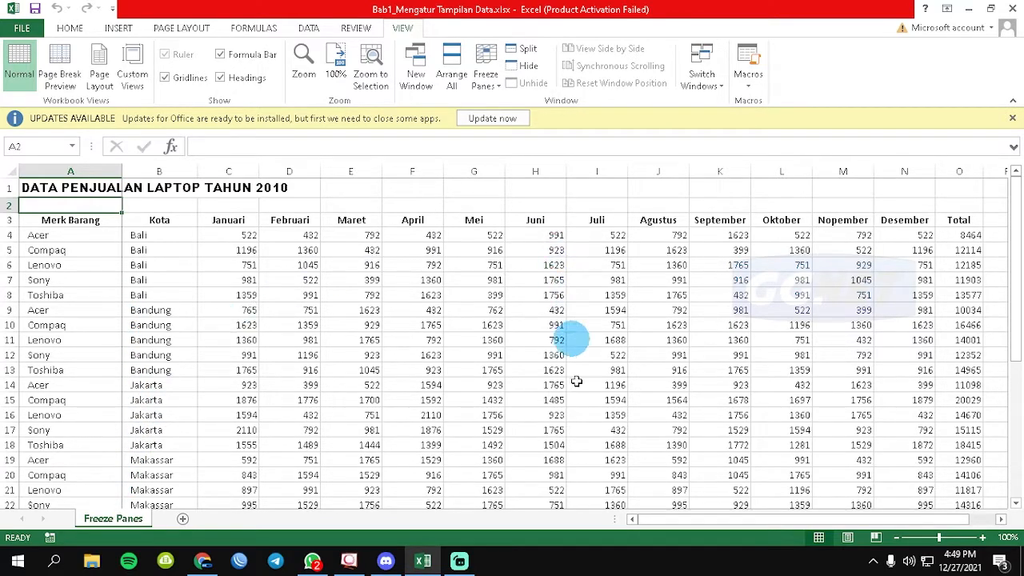
pyautogui.moveTo(659, 524); pyautogui.dragTo(572, 523)
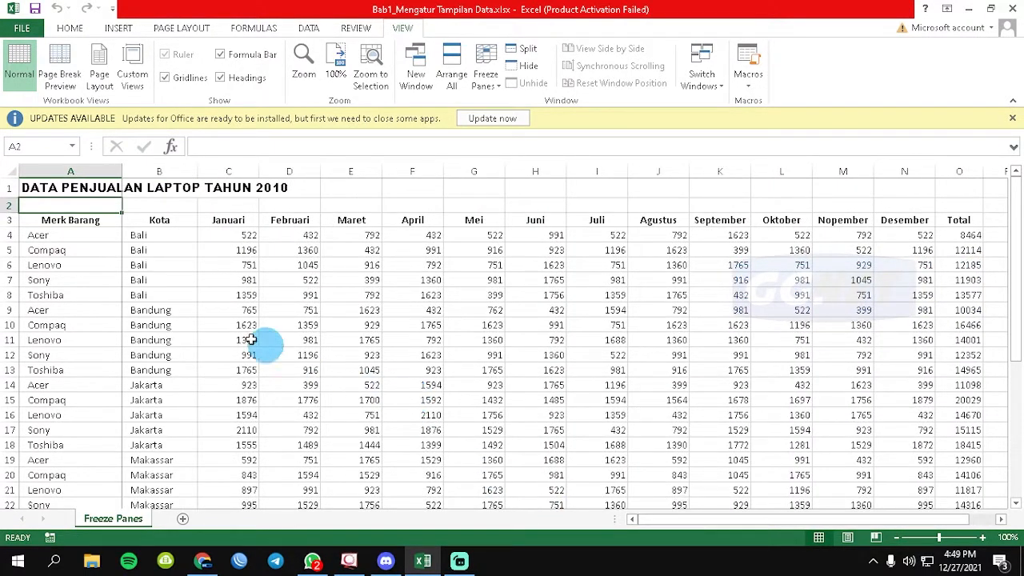
pyautogui.click(153, 205)
pyautogui.click(96, 205)
pyautogui.click(76, 192)
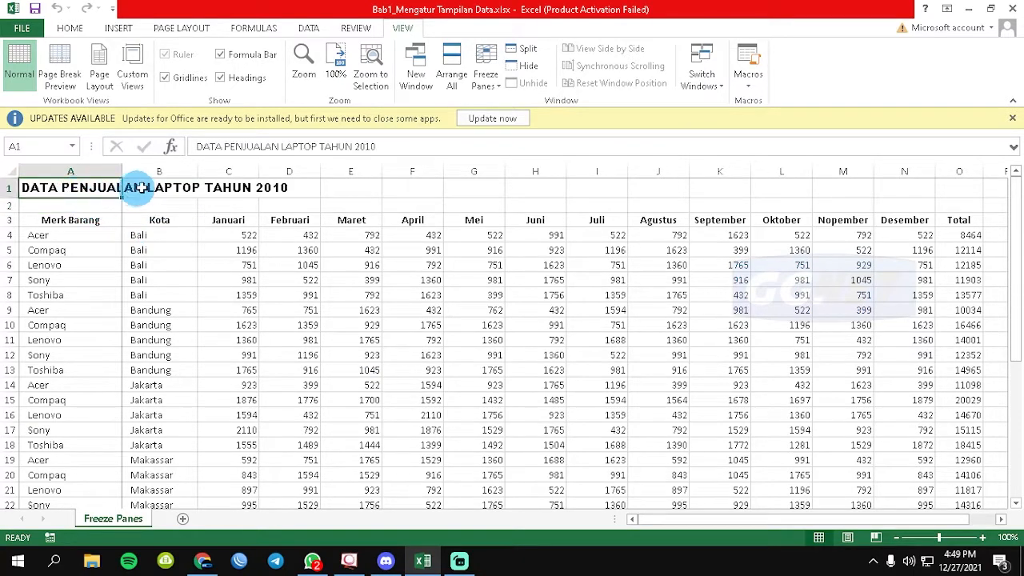
pyautogui.click(138, 190)
pyautogui.click(73, 187)
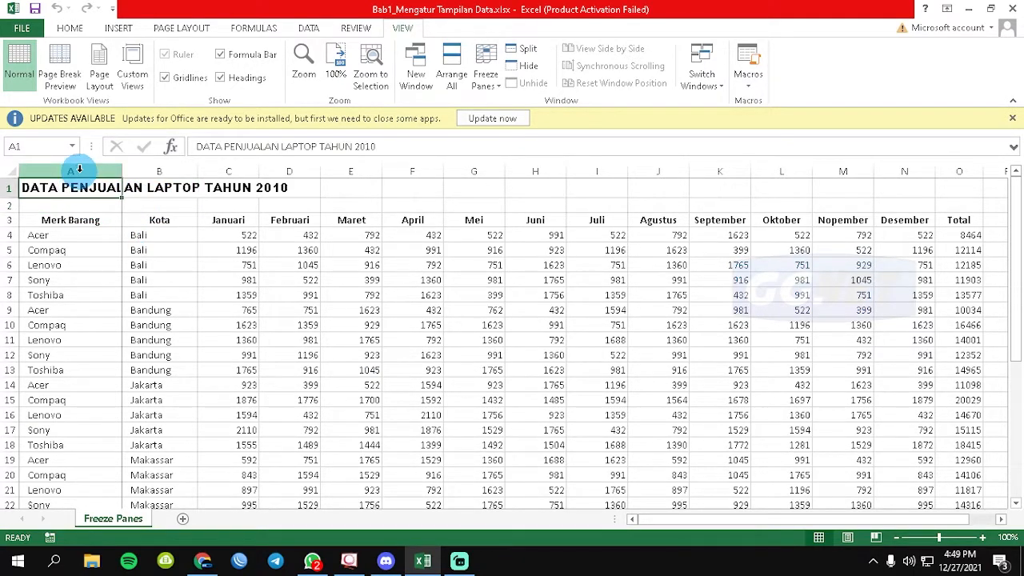
pyautogui.click(88, 205)
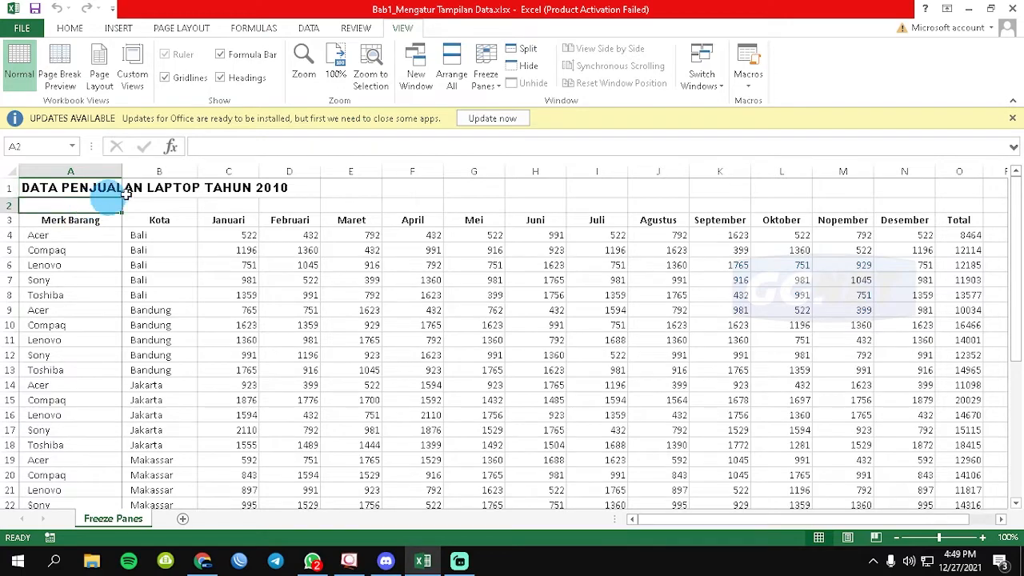
# Step: Unfreeze all panes and scroll the sheet across and down to check its movement
pyautogui.click(496, 62)
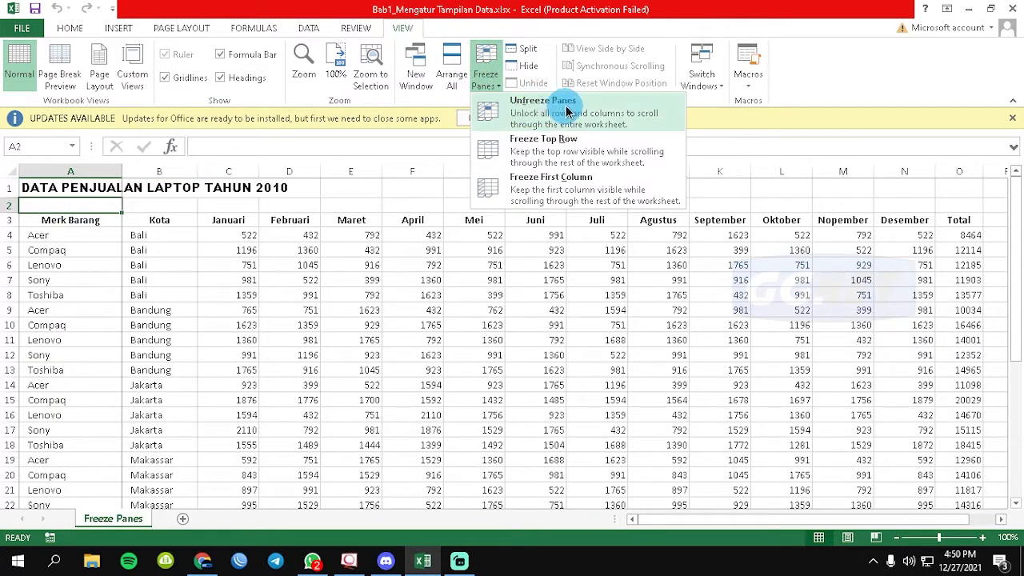
pyautogui.click(609, 109)
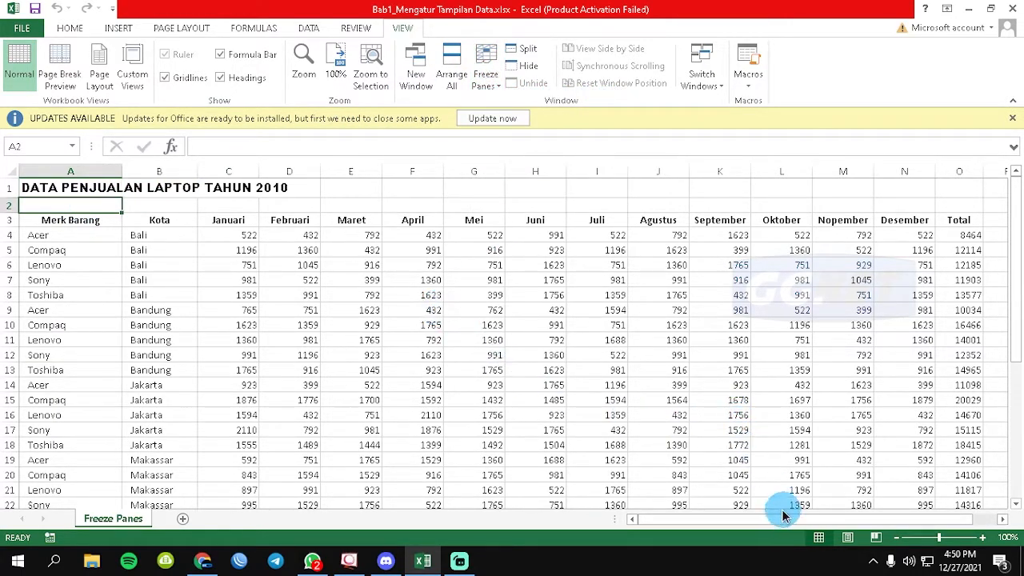
pyautogui.moveTo(687, 526); pyautogui.dragTo(816, 389)
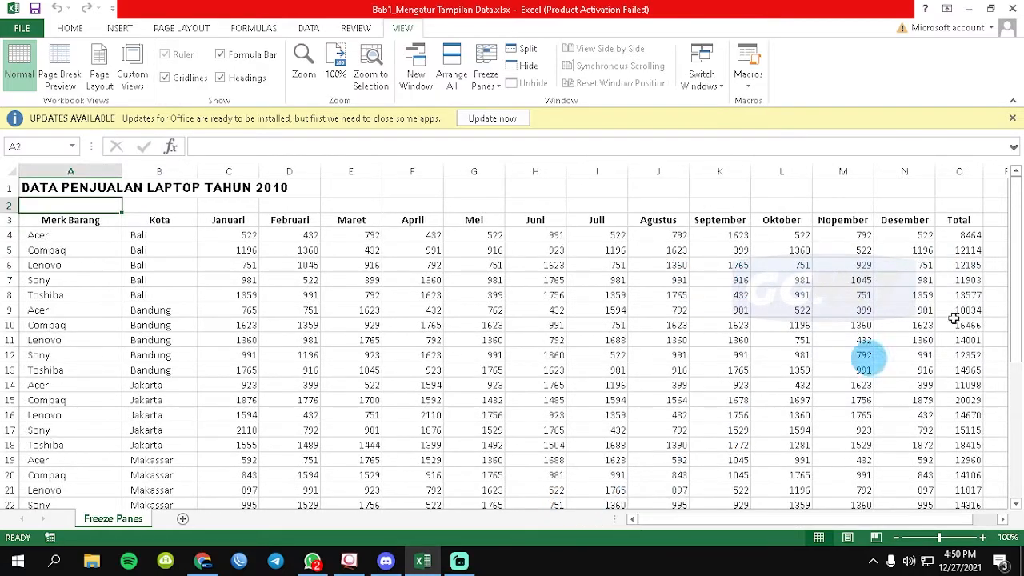
pyautogui.moveTo(1020, 234); pyautogui.dragTo(1008, 160)
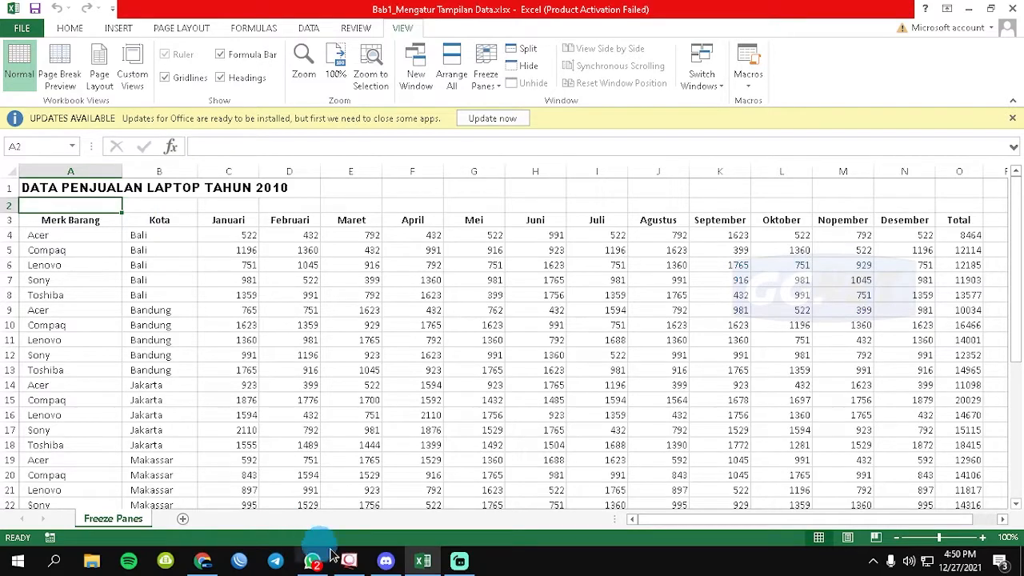
# Step: Mark the area to keep in view by selecting column A together with the header row 3
pyautogui.click(80, 171)
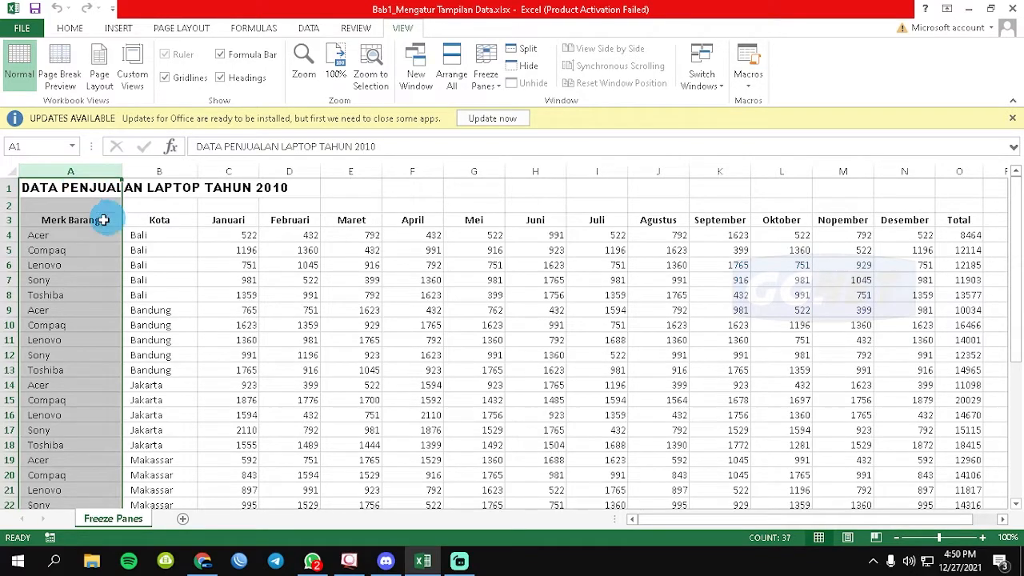
pyautogui.keyDown('shift'); pyautogui.click(5, 220); pyautogui.keyUp('shift')
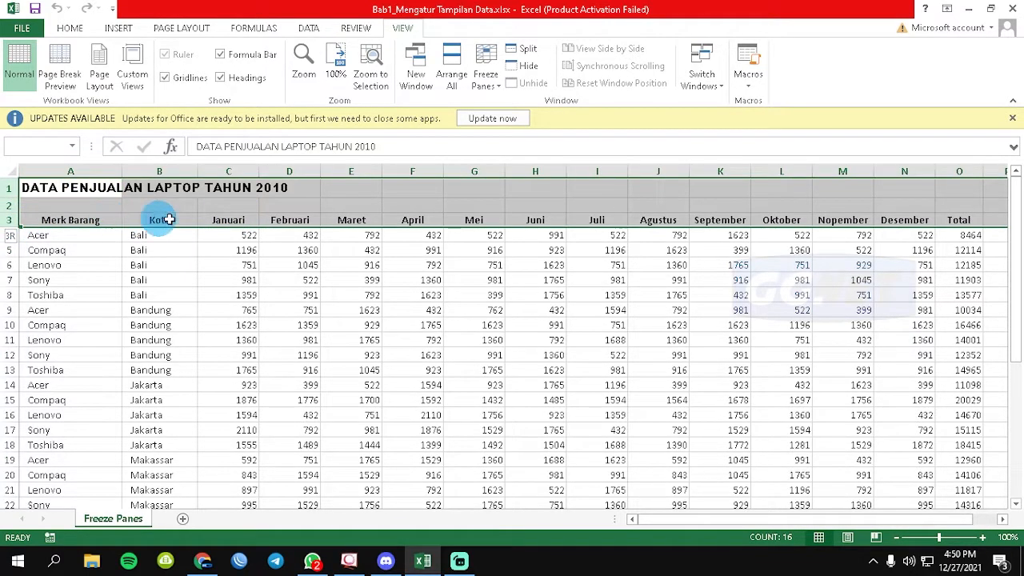
pyautogui.keyDown('ctrl'); pyautogui.click(80, 171); pyautogui.keyUp('ctrl')
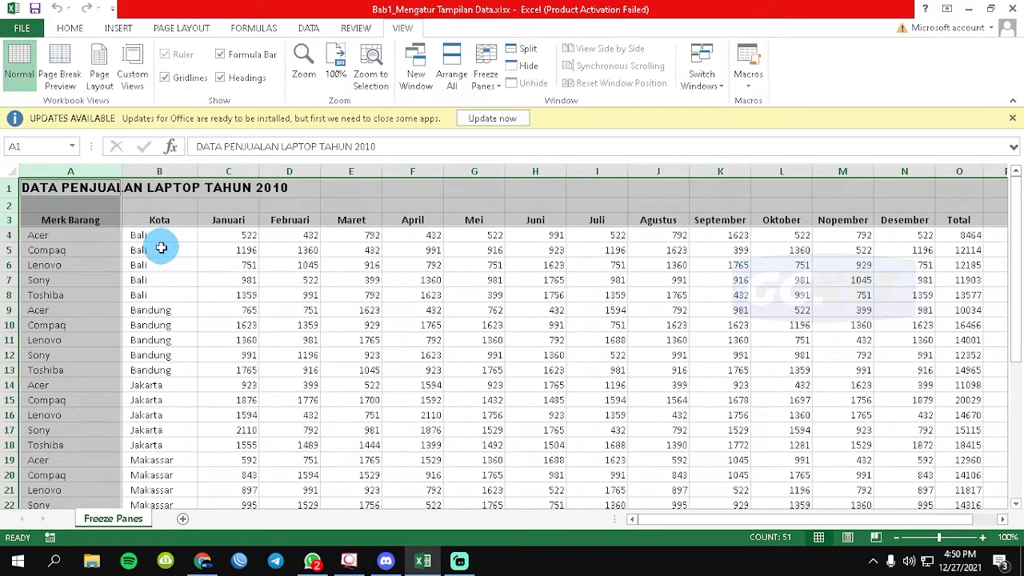
pyautogui.click(93, 219)
pyautogui.click(158, 216)
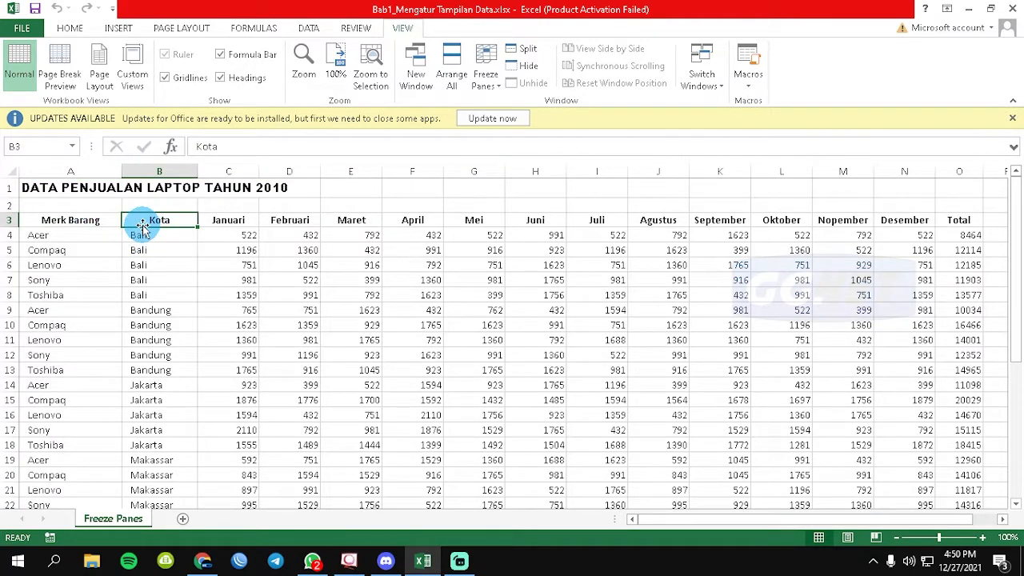
pyautogui.click(78, 172)
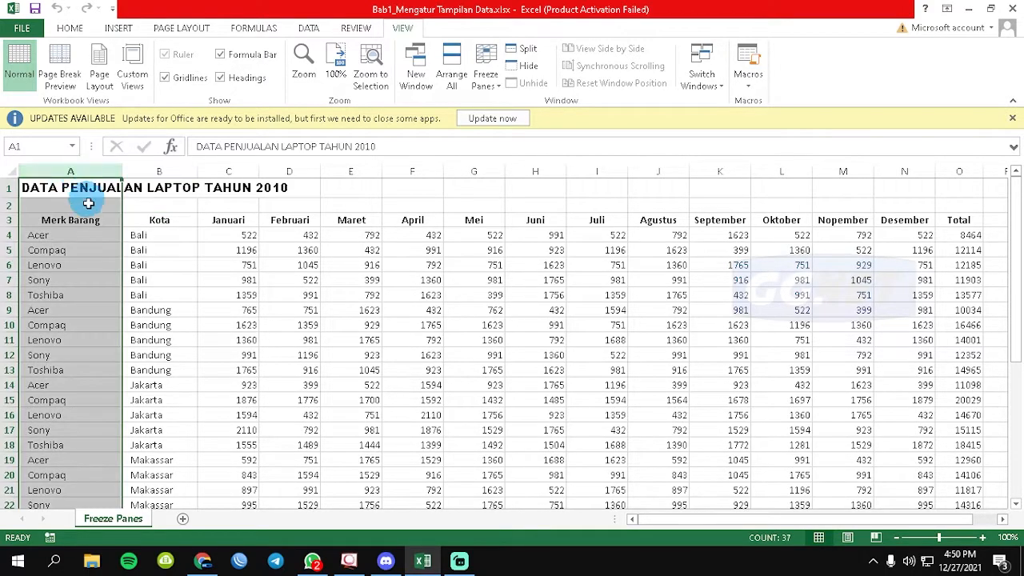
pyautogui.keyDown('ctrl'); pyautogui.click(9, 221); pyautogui.keyUp('ctrl')
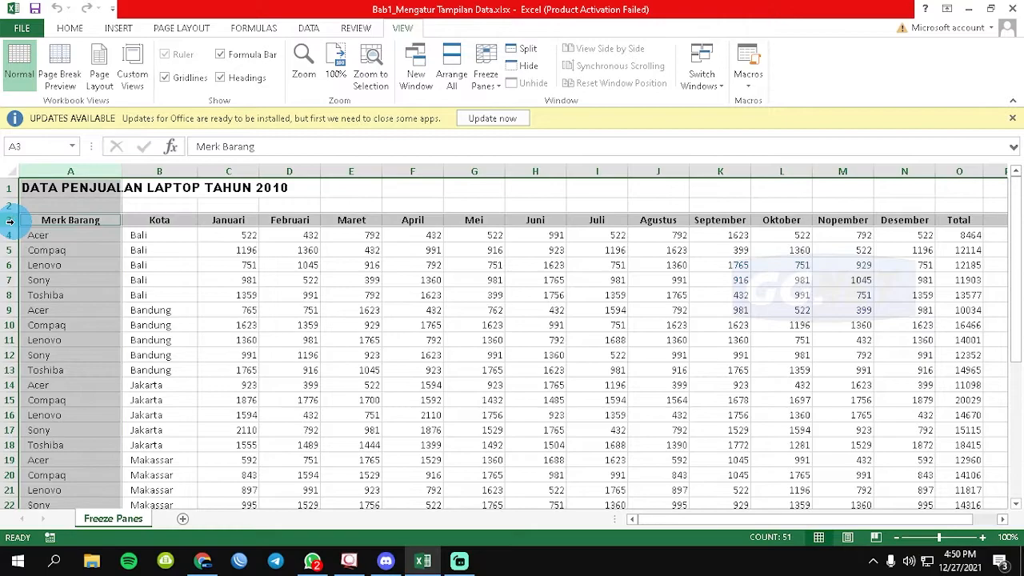
# Step: Freeze the panes at cell B4, locking rows 1 to 3 and column A
pyautogui.click(133, 233)
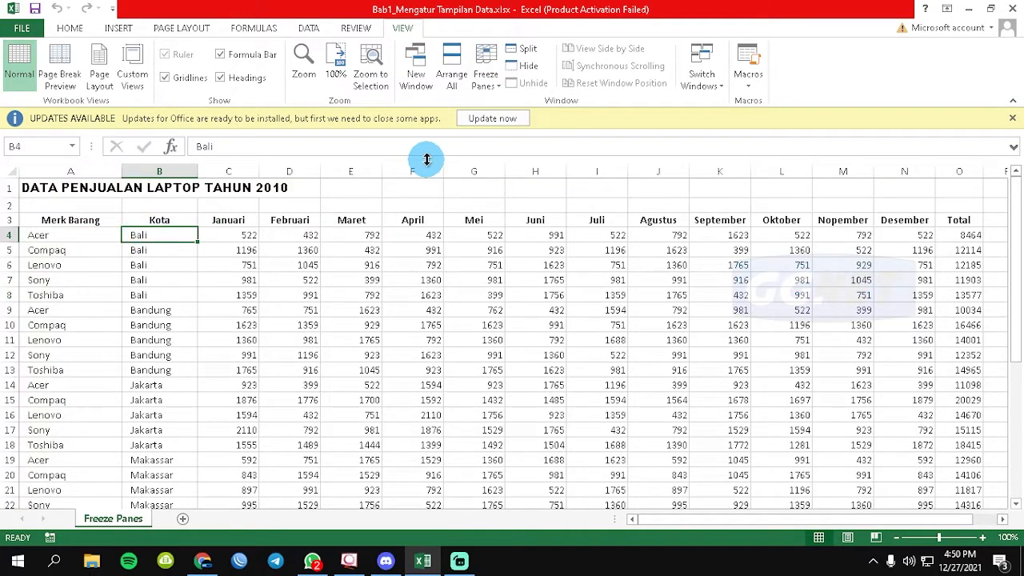
pyautogui.click(489, 80)
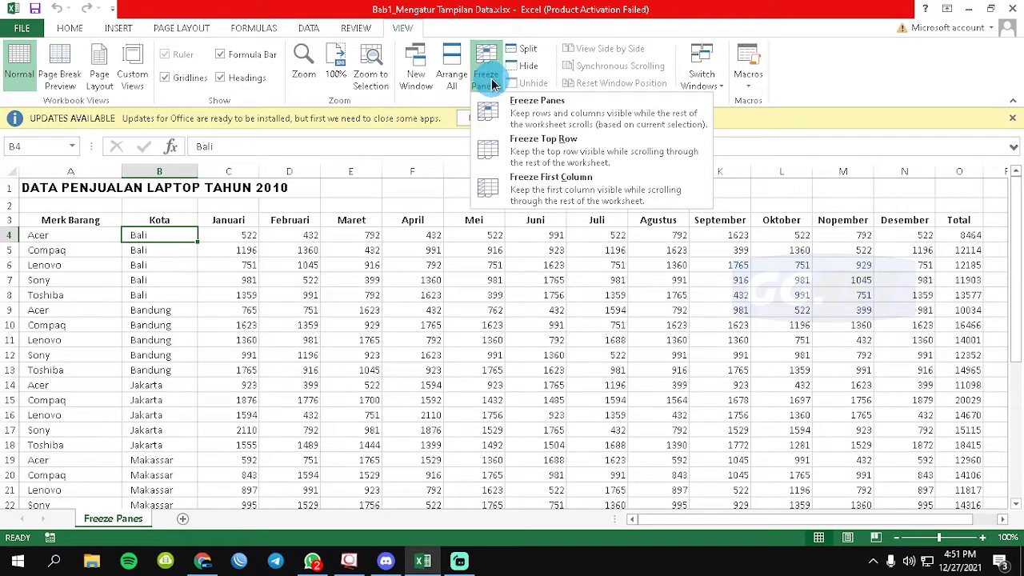
pyautogui.click(536, 115)
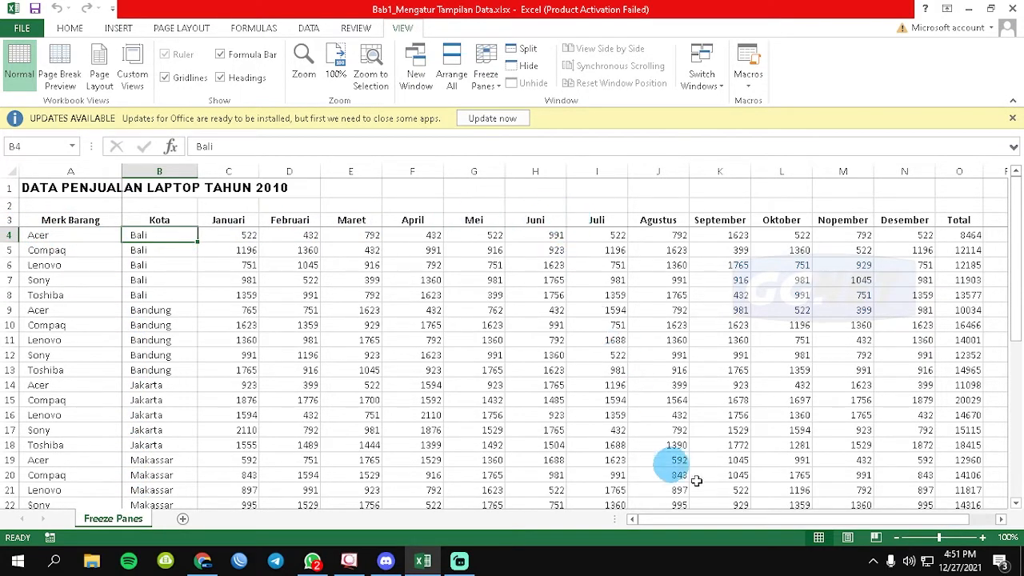
# Step: Scroll the sheet across and down to check the frozen column A and header rows 1 to 3
pyautogui.moveTo(680, 524); pyautogui.dragTo(608, 520)
pyautogui.click(70, 171)
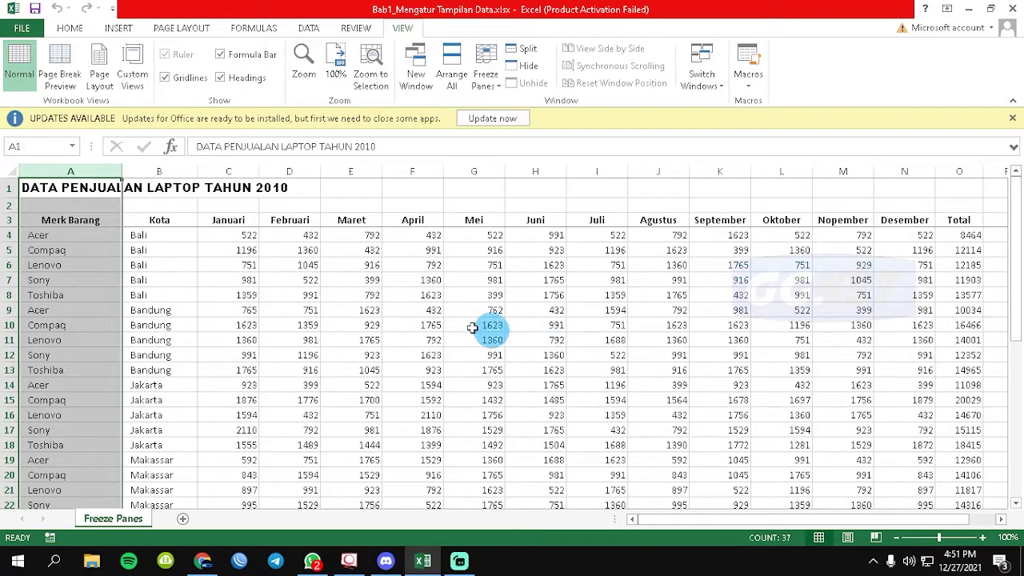
pyautogui.moveTo(1020, 210)
pyautogui.mouseDown()
pyautogui.moveTo(1012, 297)
pyautogui.moveTo(1012, 192)
pyautogui.moveTo(999, 252)
pyautogui.moveTo(1012, 192)
pyautogui.mouseUp()
pyautogui.moveTo(12, 224); pyautogui.dragTo(13, 190)
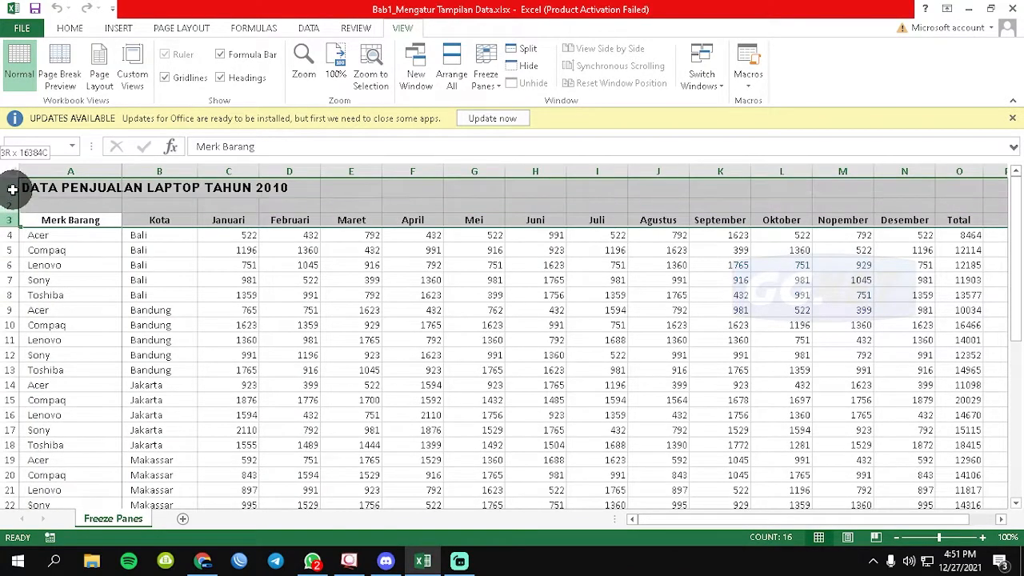
pyautogui.moveTo(1021, 226); pyautogui.dragTo(1004, 194)
pyautogui.click(160, 234)
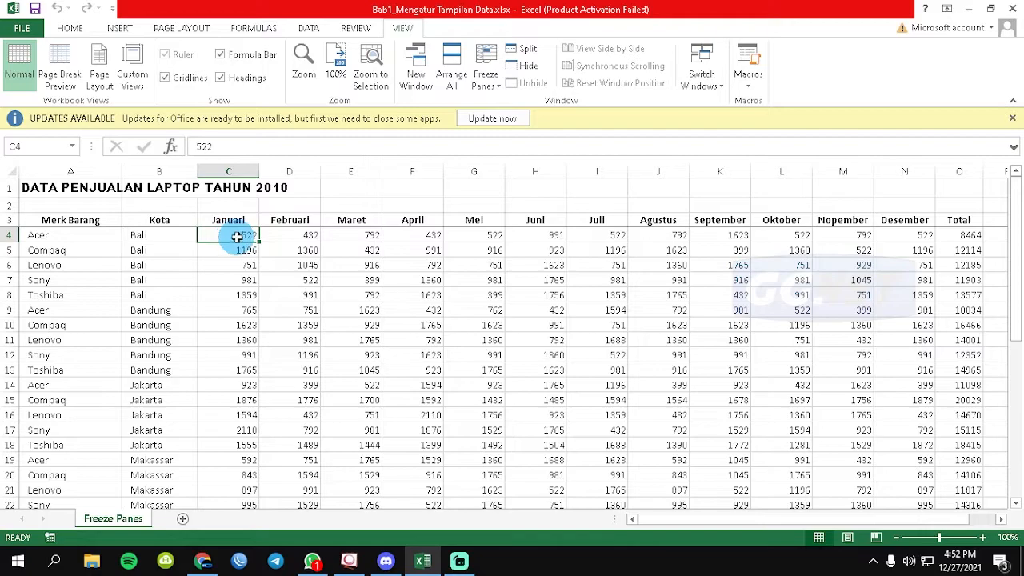
pyautogui.click(224, 217)
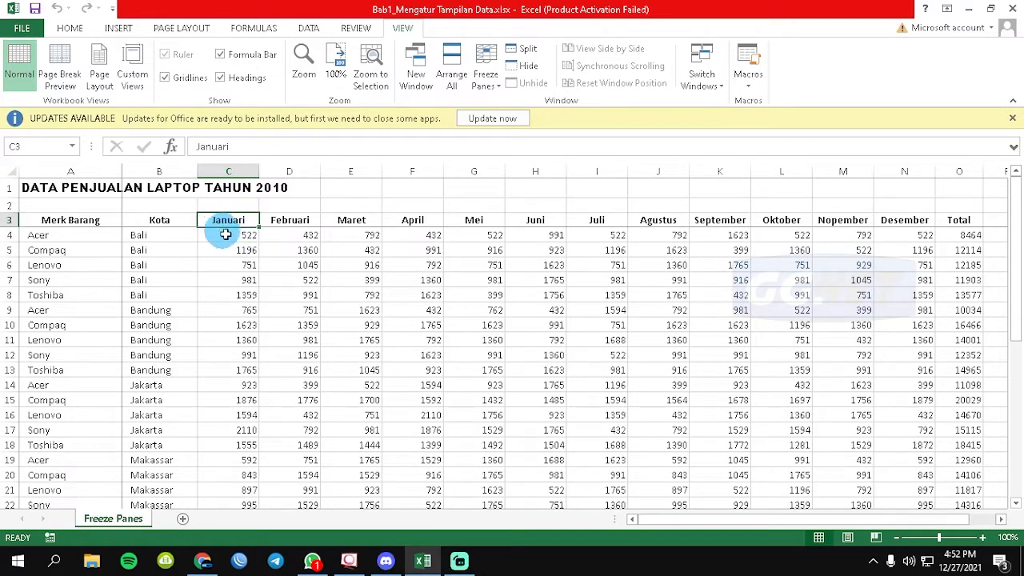
pyautogui.click(237, 235)
pyautogui.click(238, 249)
pyautogui.click(237, 238)
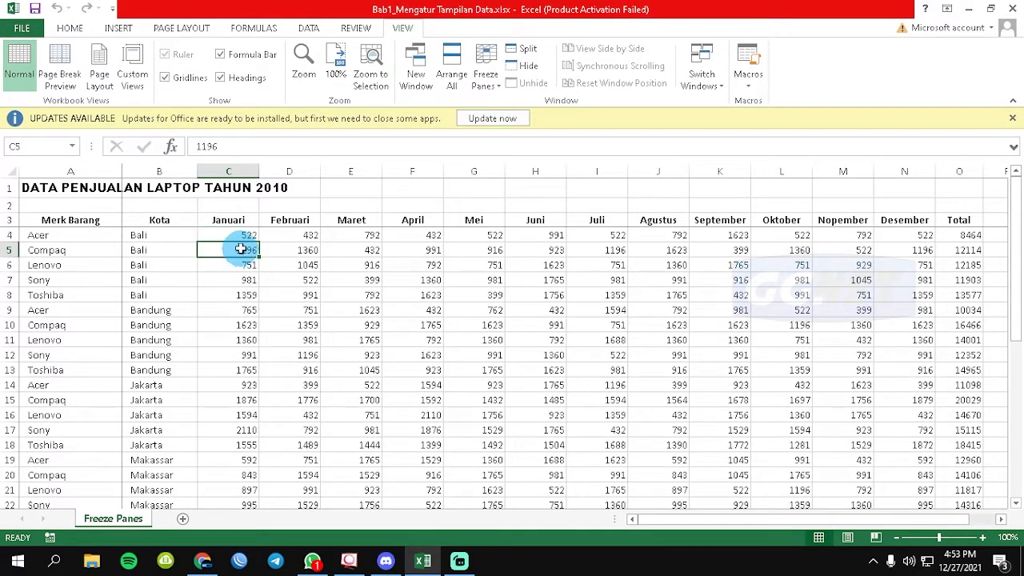
# Step: Highlight the Januari values in C4:C38 that are greater than 1000 using Green Fill with Dark Green Text
pyautogui.moveTo(245, 236); pyautogui.dragTo(240, 296)
pyautogui.moveTo(1018, 397); pyautogui.dragTo(999, 167)
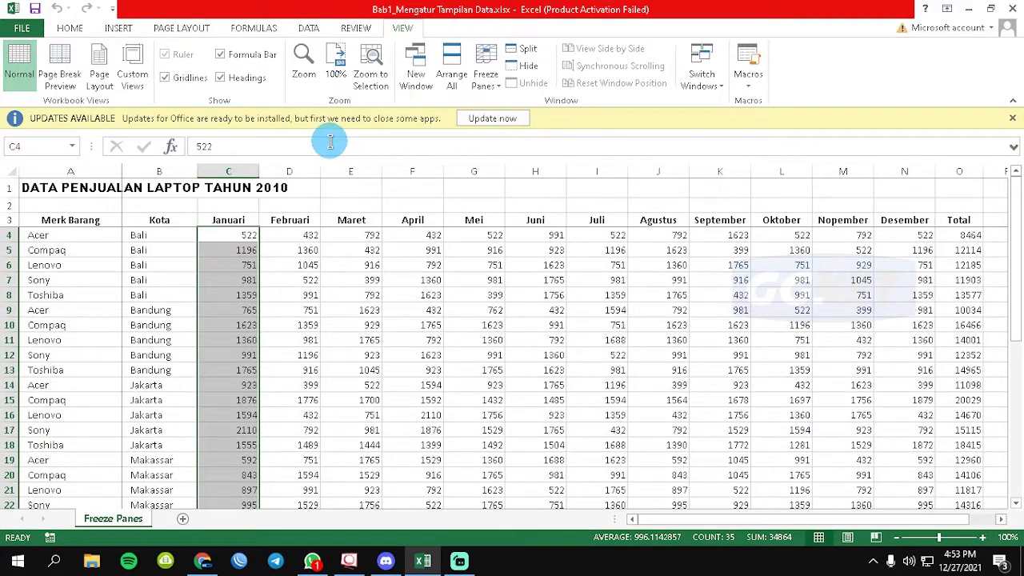
pyautogui.click(70, 30)
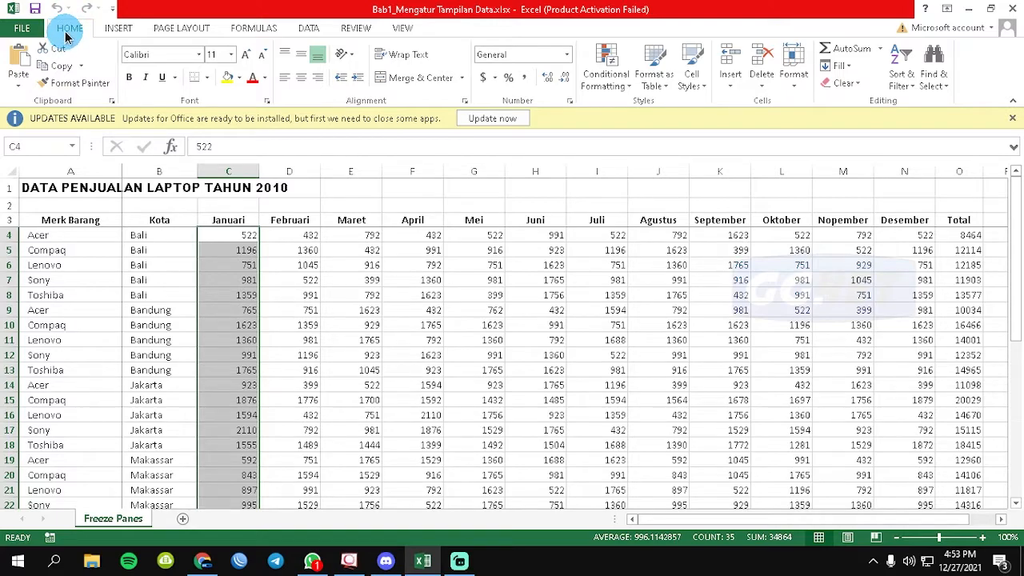
pyautogui.click(605, 80)
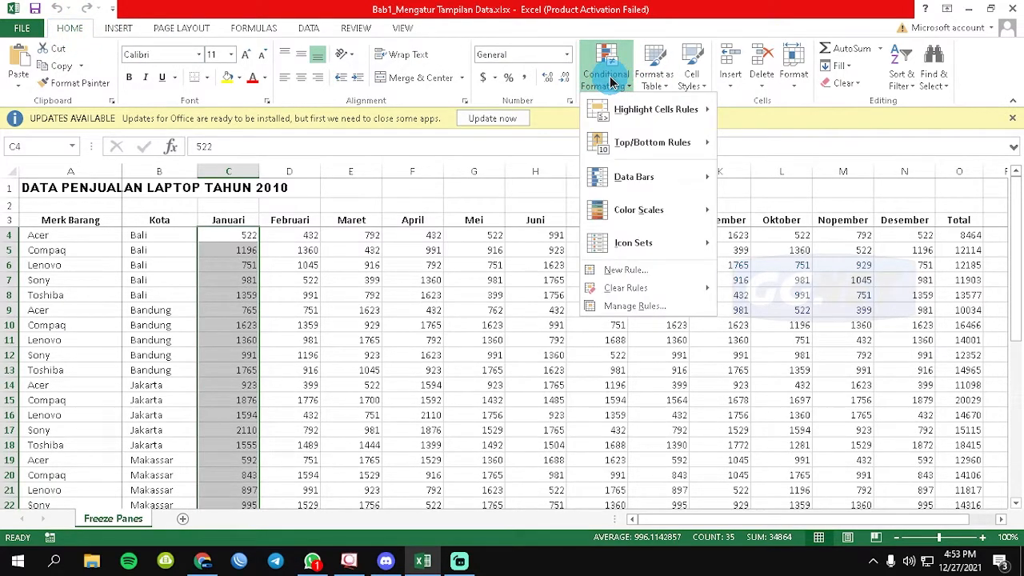
pyautogui.moveTo(617, 109)
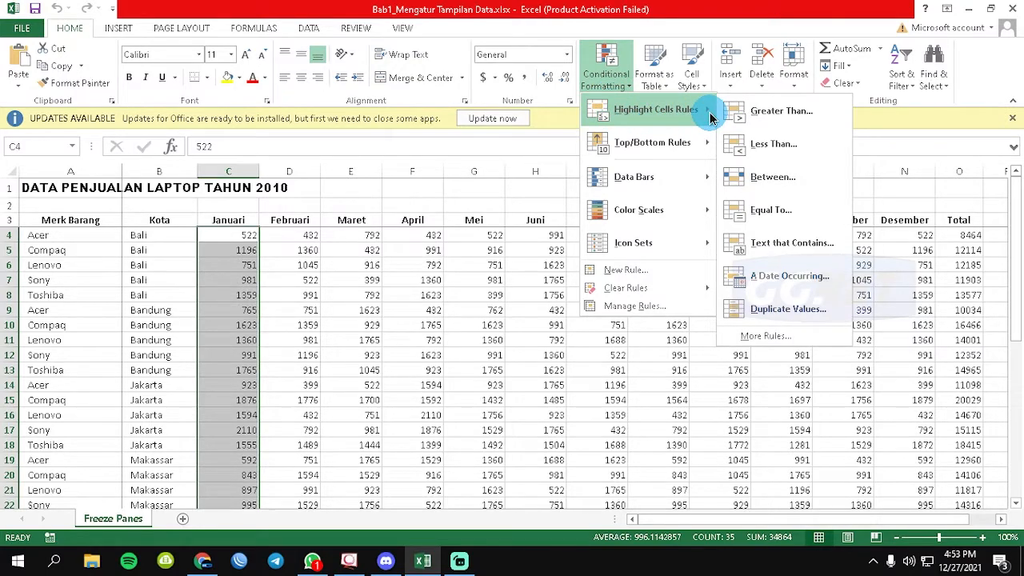
pyautogui.click(802, 120)
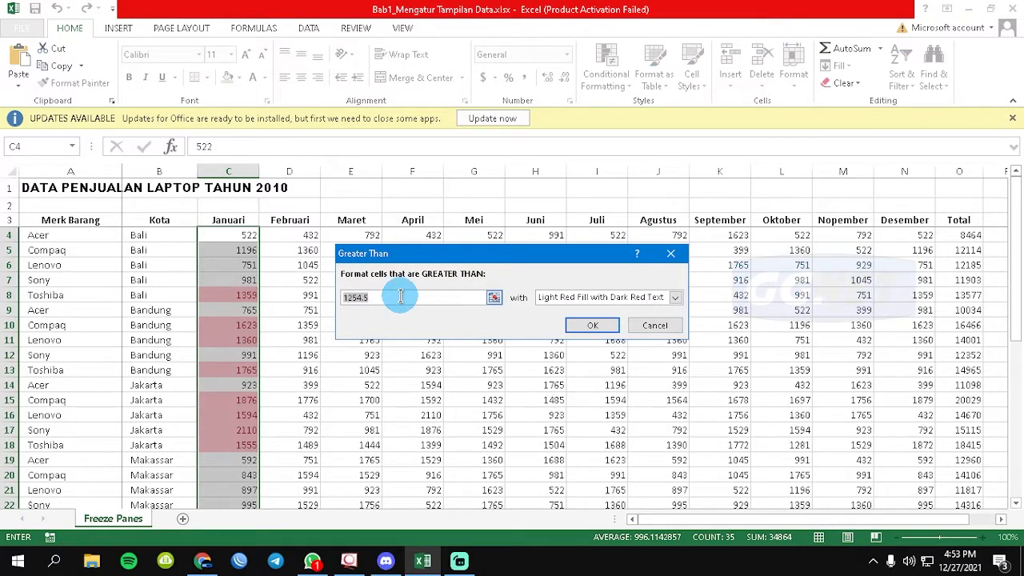
pyautogui.write('1000')
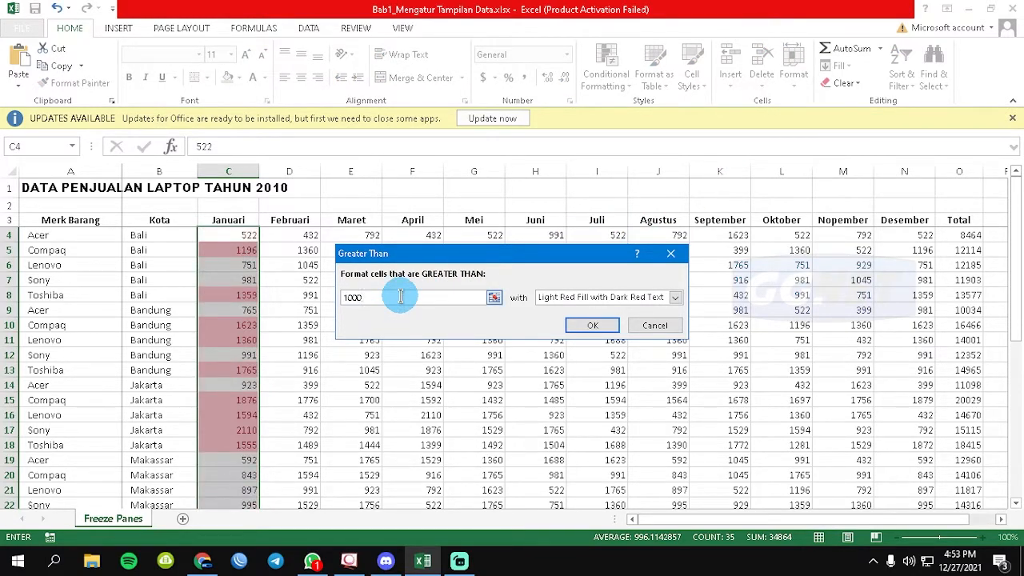
pyautogui.click(609, 298)
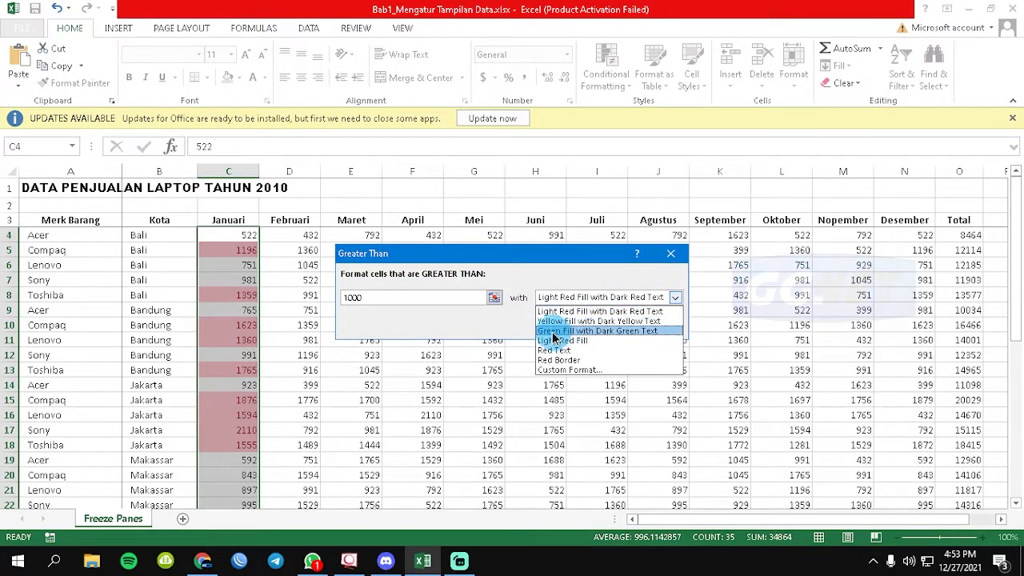
pyautogui.click(640, 331)
pyautogui.click(608, 325)
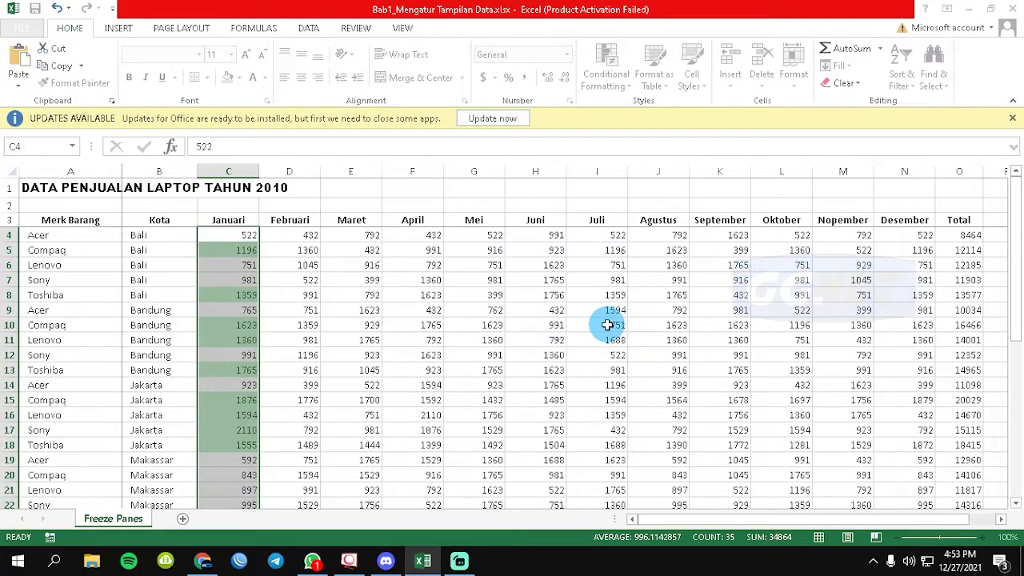
pyautogui.click(284, 323)
pyautogui.moveTo(247, 237); pyautogui.dragTo(251, 476)
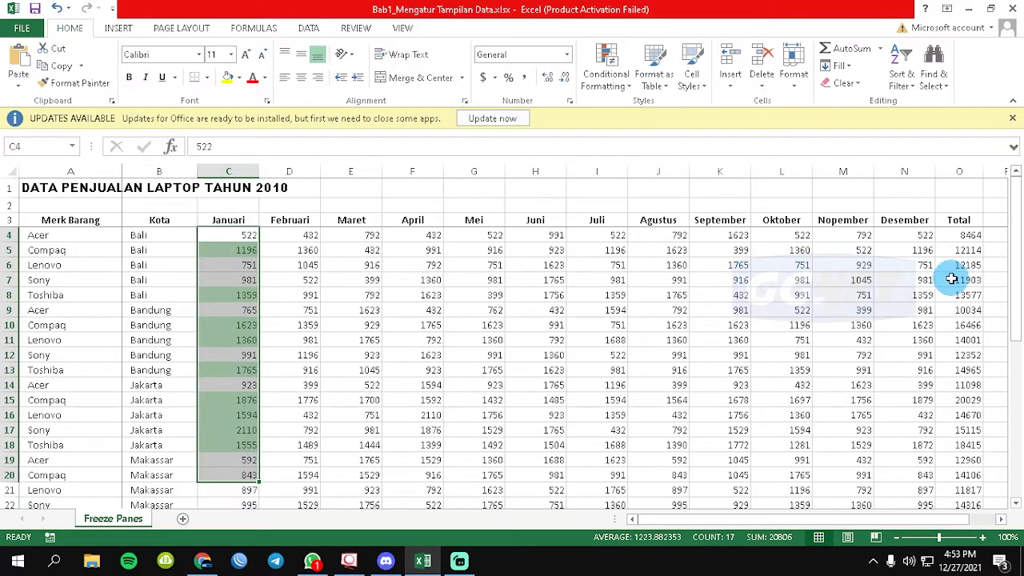
pyautogui.moveTo(1019, 274); pyautogui.dragTo(1011, 208)
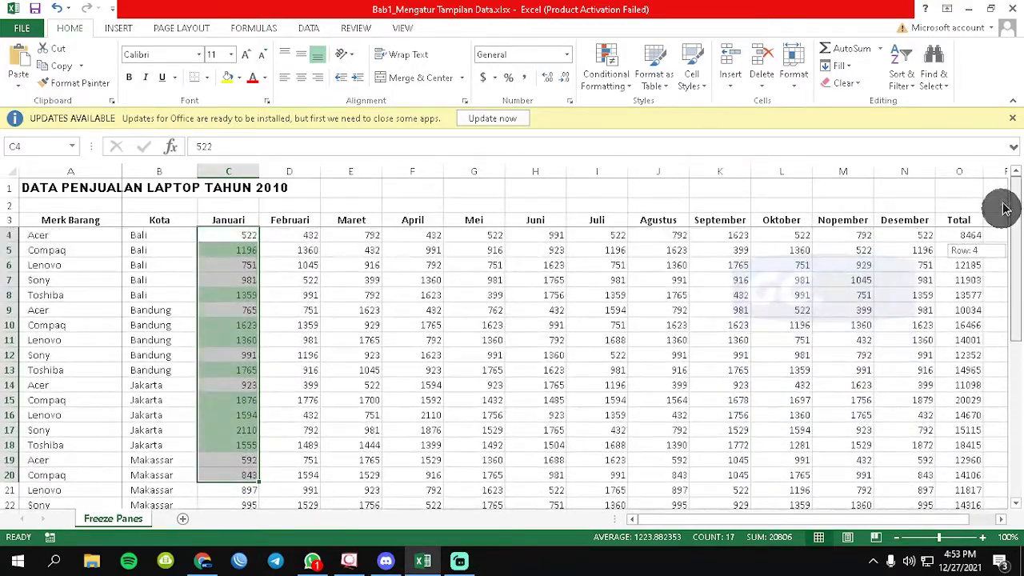
pyautogui.click(285, 240)
# Step: Highlight the Januari values less than 500 with Light Red Fill with Dark Red Text and check the marked cells in the lower rows
pyautogui.moveTo(240, 234); pyautogui.dragTo(240, 460)
pyautogui.moveTo(1017, 440); pyautogui.dragTo(1018, 206)
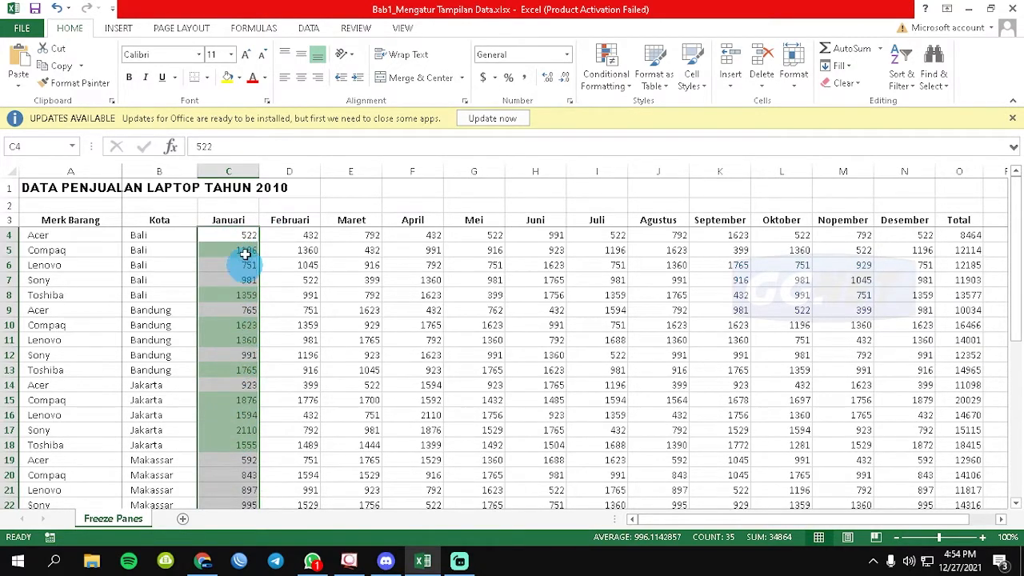
pyautogui.click(617, 76)
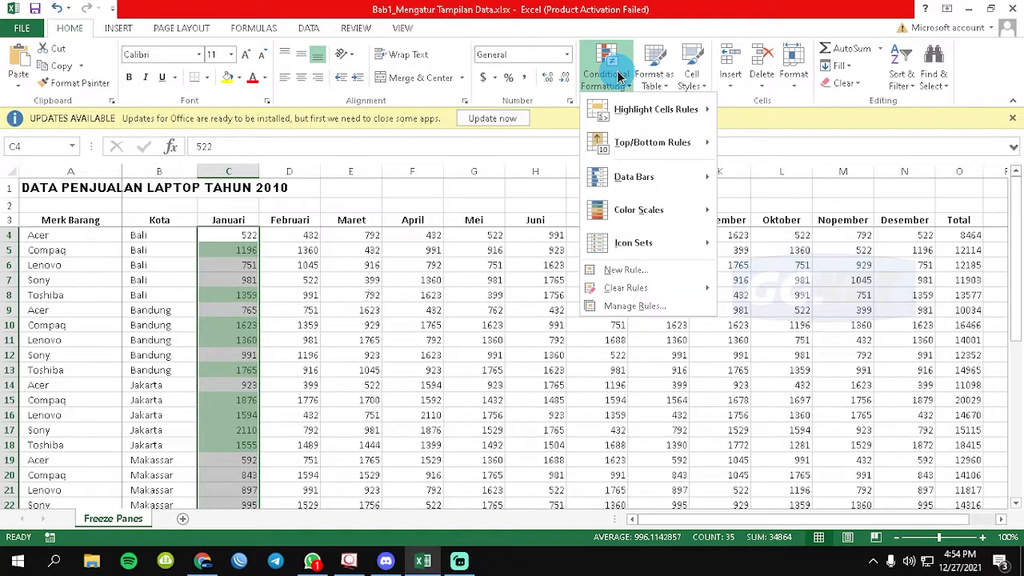
pyautogui.moveTo(618, 107)
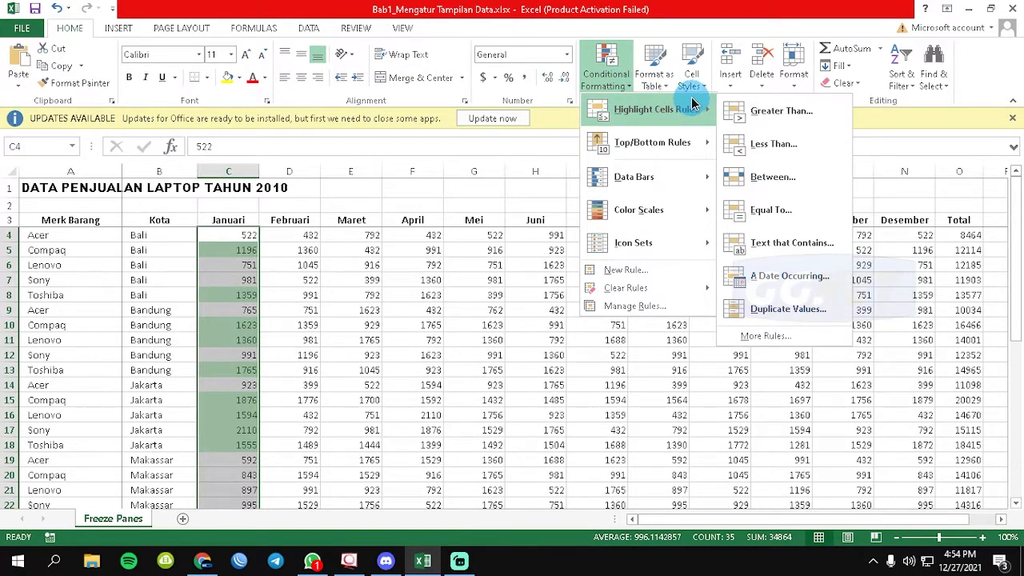
pyautogui.click(832, 149)
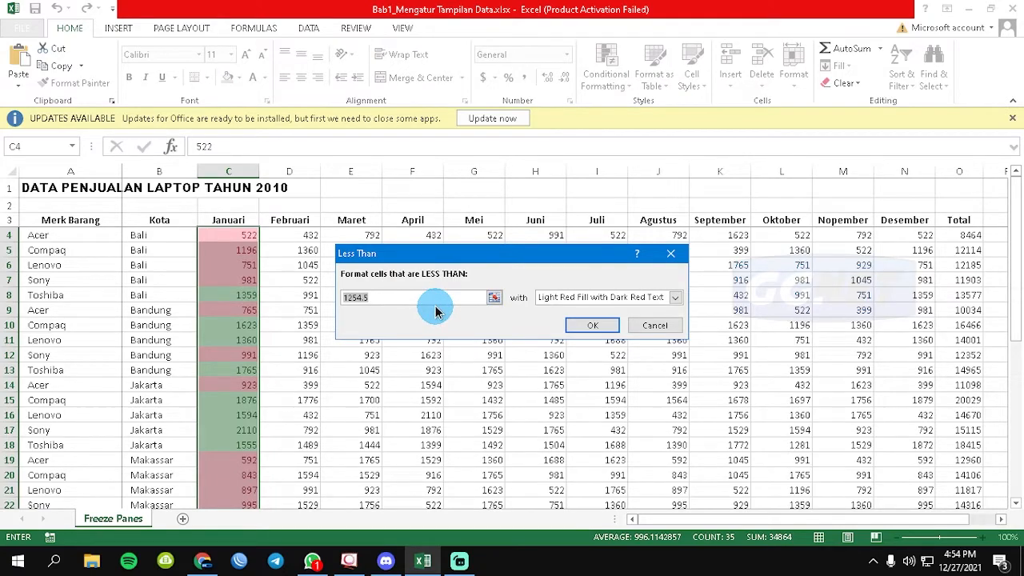
pyautogui.write('500')
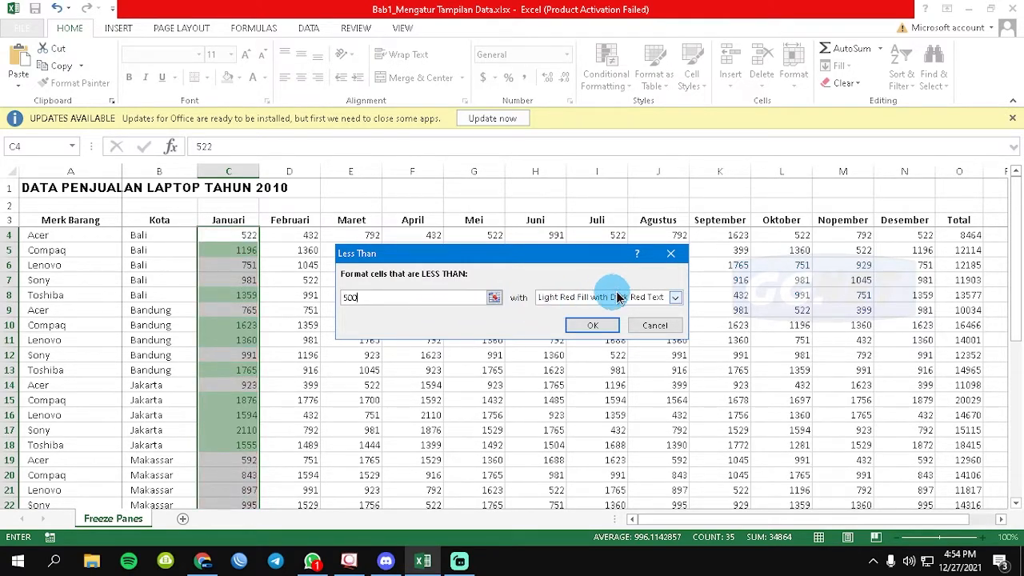
pyautogui.click(644, 297)
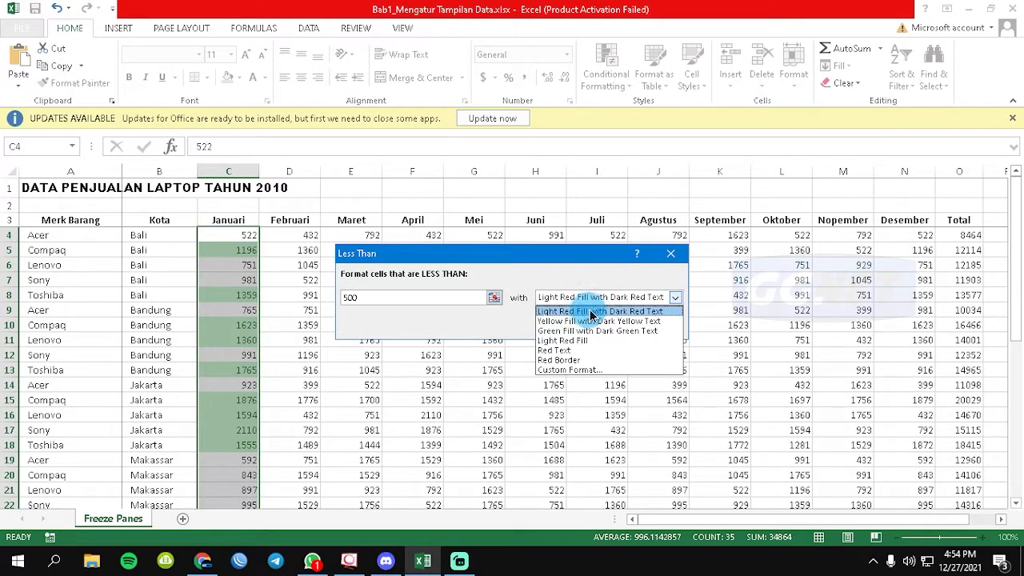
pyautogui.click(648, 312)
pyautogui.click(612, 328)
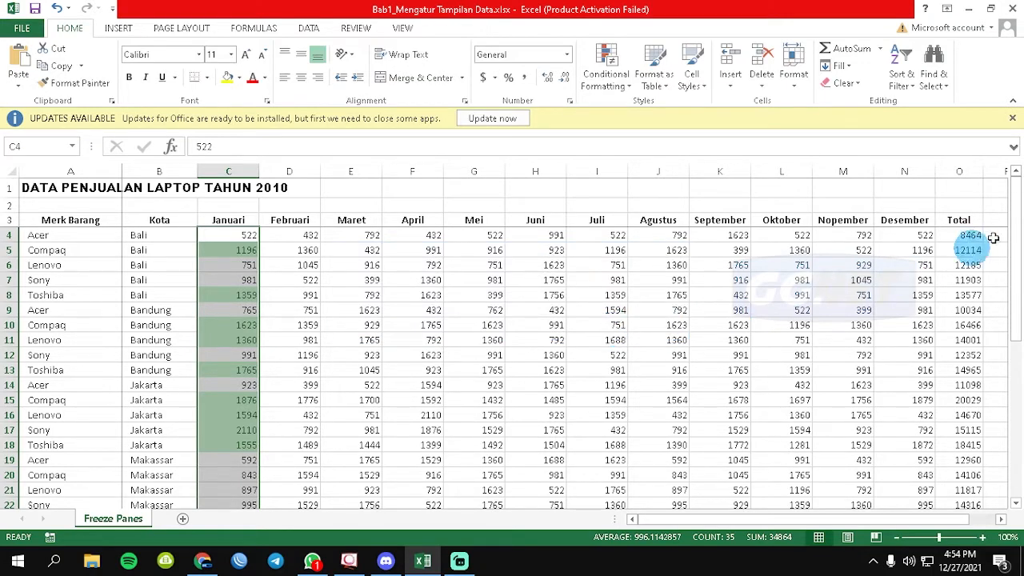
pyautogui.moveTo(1016, 214); pyautogui.dragTo(1001, 382)
pyautogui.click(240, 434)
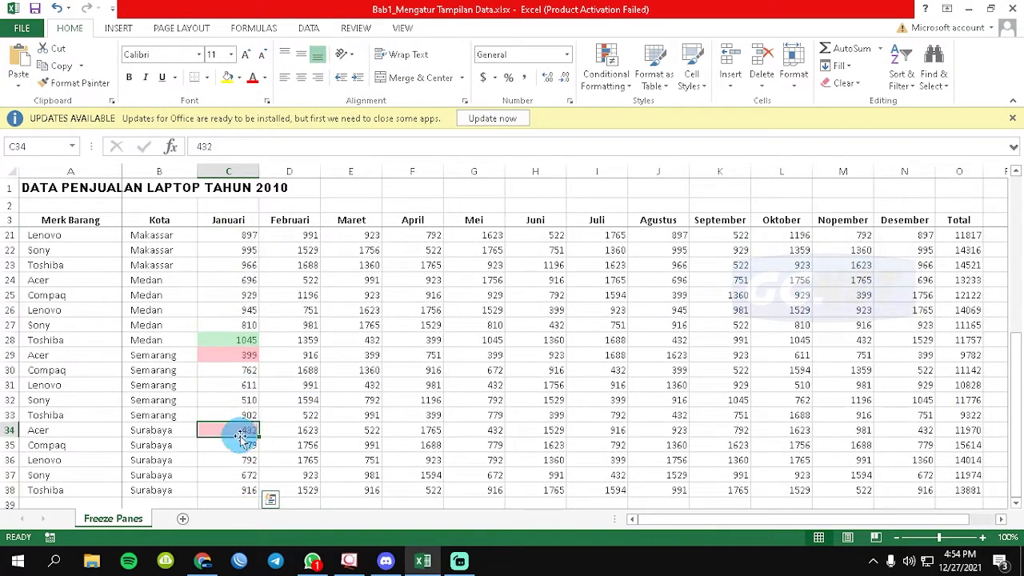
pyautogui.click(237, 356)
pyautogui.moveTo(1020, 373); pyautogui.dragTo(1005, 171)
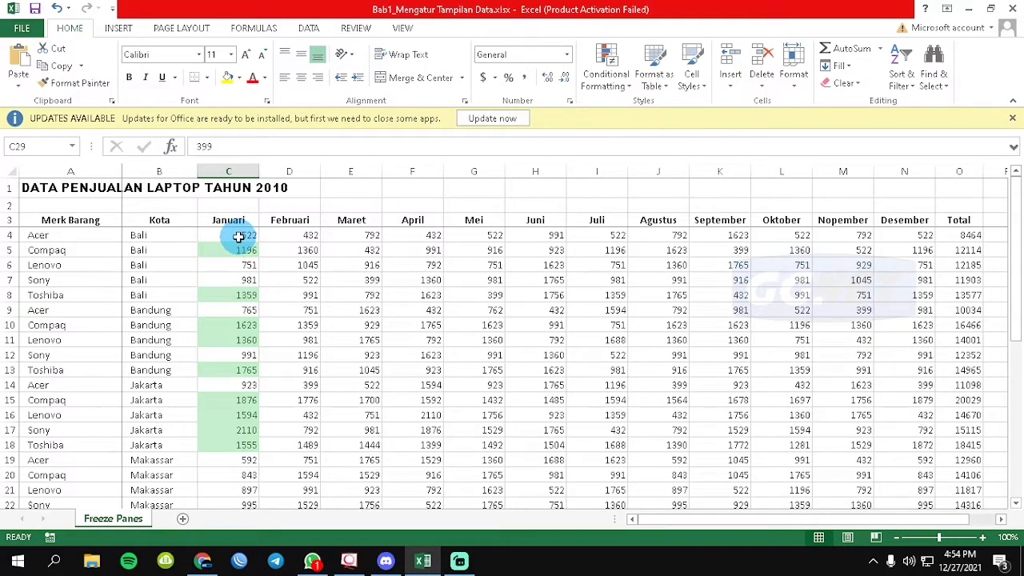
# Step: Start a Between highlight rule on the Januari values in C4:C38 with the limits 500 and 1000
pyautogui.moveTo(235, 237); pyautogui.dragTo(232, 475)
pyautogui.moveTo(1014, 369); pyautogui.dragTo(1012, 207)
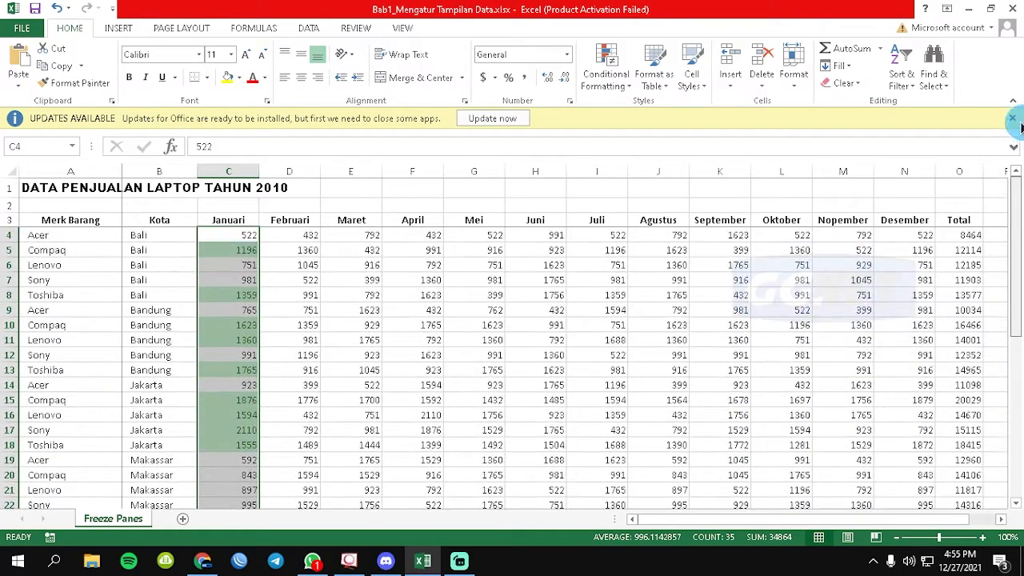
pyautogui.click(606, 64)
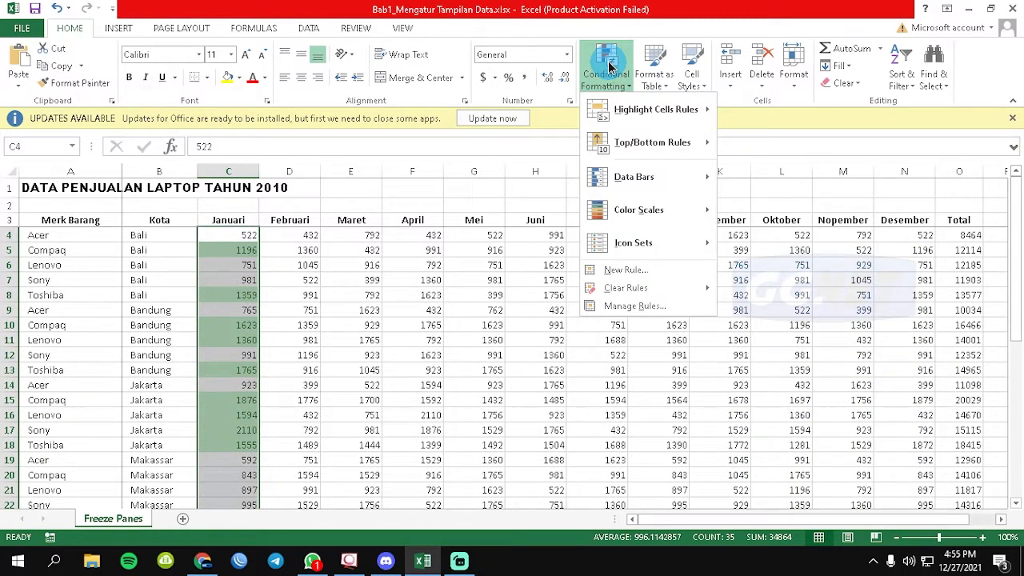
pyautogui.moveTo(592, 107)
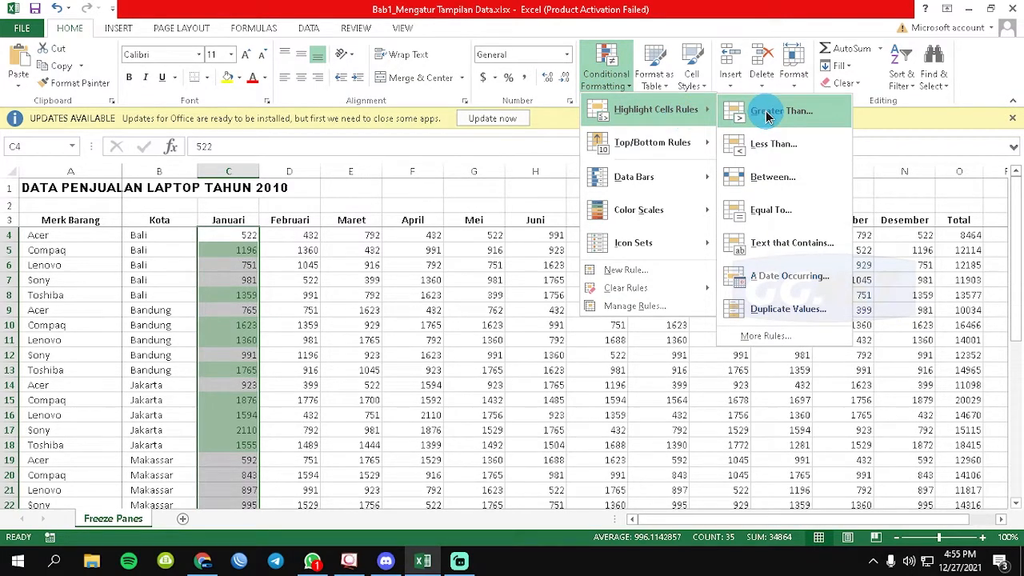
pyautogui.click(780, 178)
pyautogui.click(358, 307)
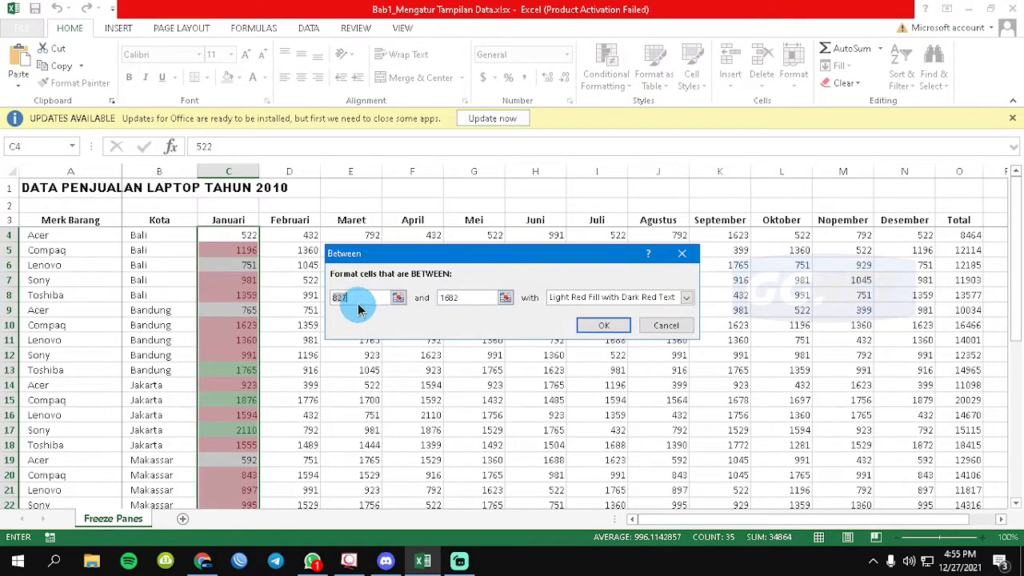
pyautogui.press('BackSpace')
pyautogui.press('BackSpace')
pyautogui.press('BackSpace')
pyautogui.write('50')
pyautogui.click(481, 297)
pyautogui.write('1000')
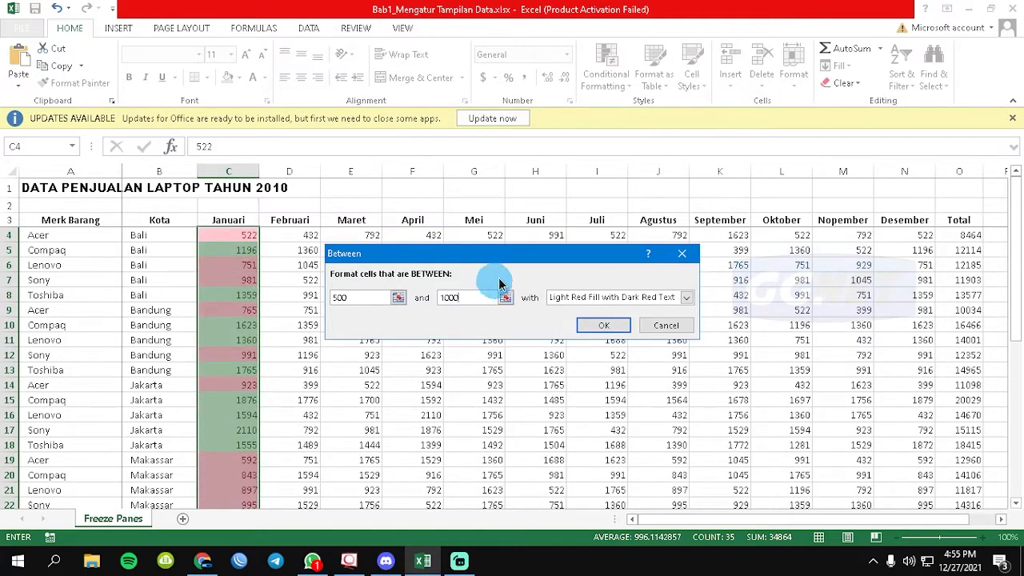
# Step: Set the Between rule's format to Yellow Fill with Dark Yellow Text and apply it to the Januari values
pyautogui.click(641, 297)
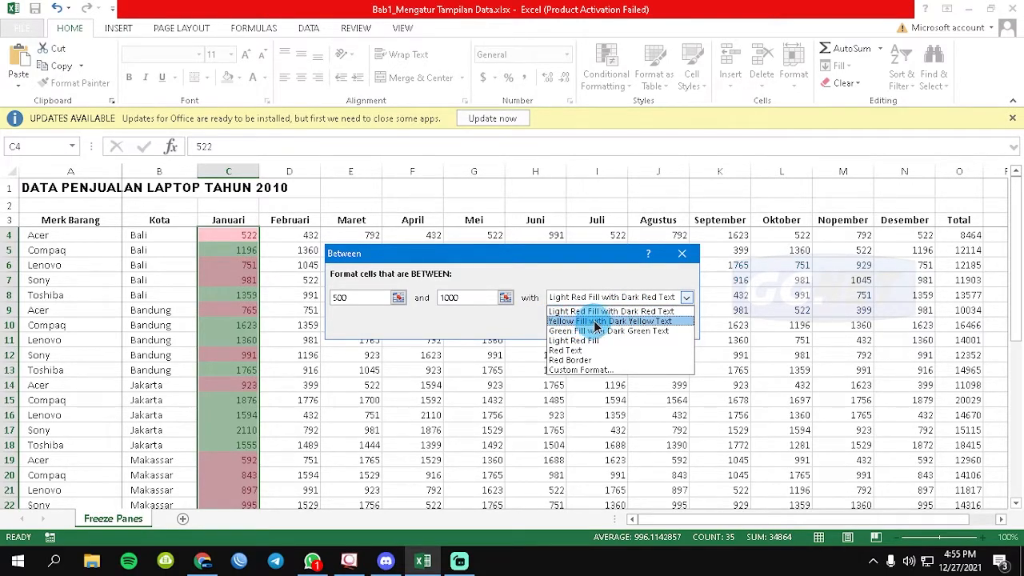
pyautogui.click(617, 321)
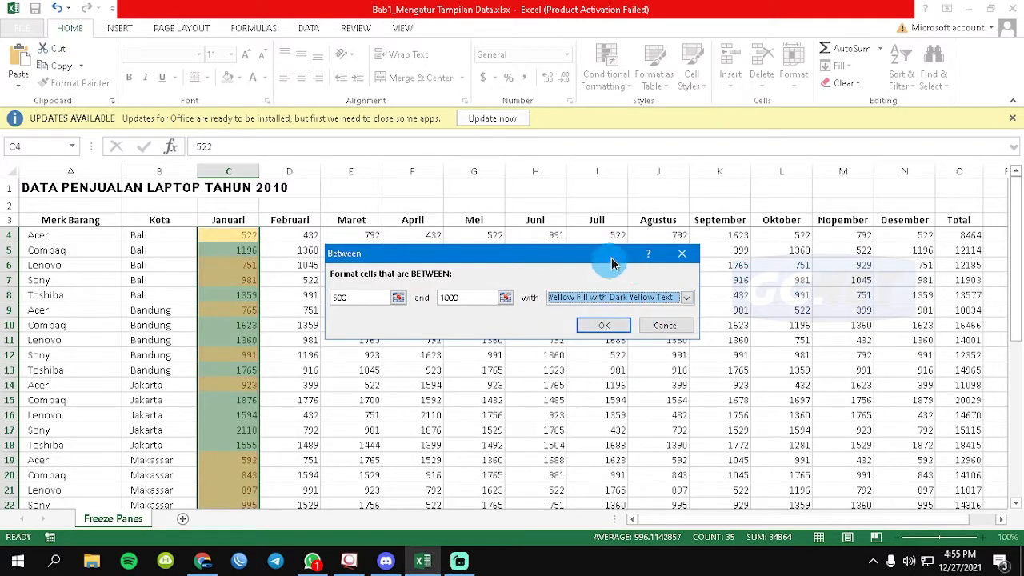
pyautogui.click(604, 325)
pyautogui.click(342, 280)
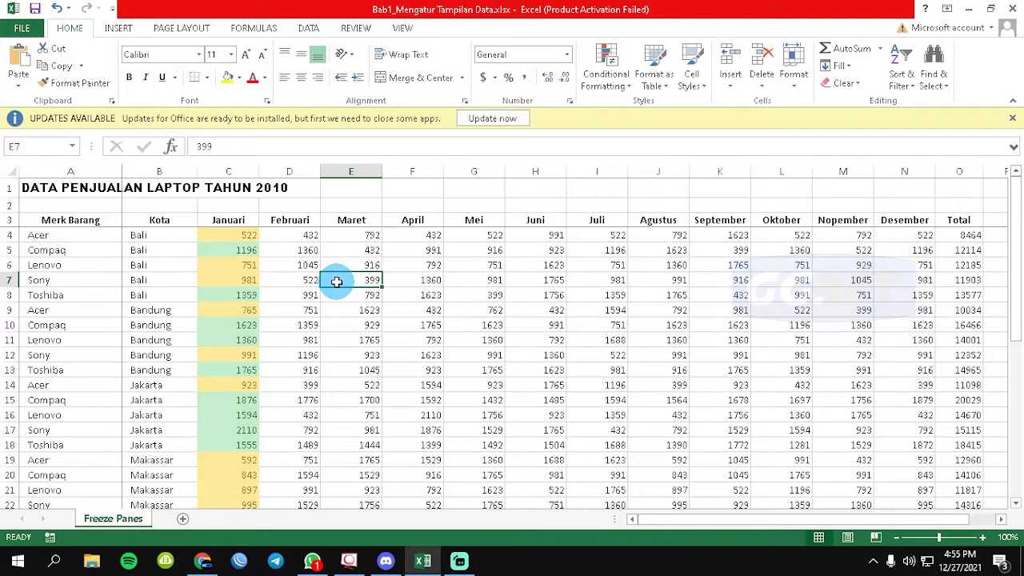
# Step: Add light blue solid fill data bars to the Februari values in D4:D38 and check them down the column
pyautogui.click(234, 222)
pyautogui.click(272, 236)
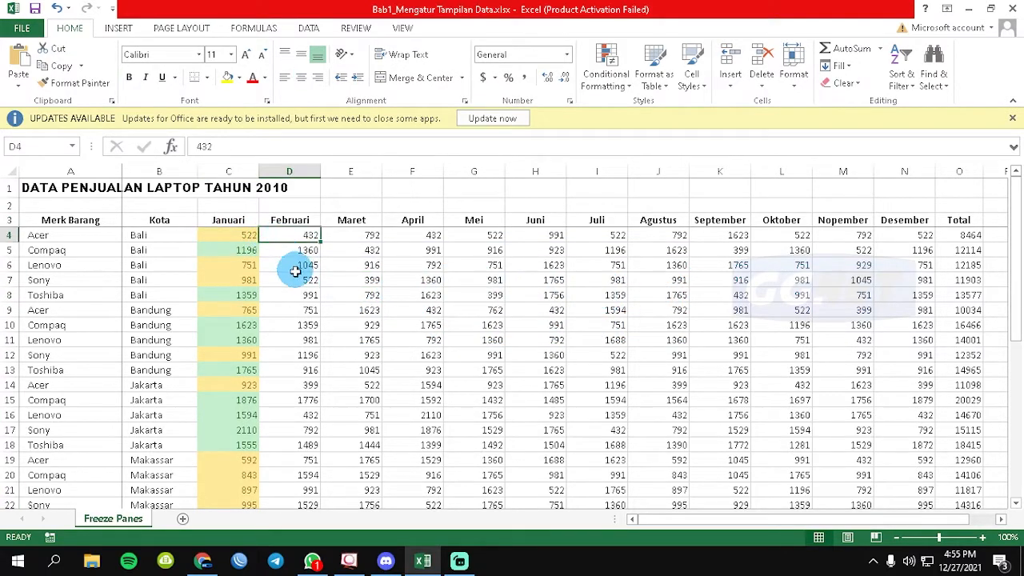
pyautogui.click(288, 250)
pyautogui.moveTo(289, 235); pyautogui.dragTo(296, 459)
pyautogui.scroll(6, 1000, 336)
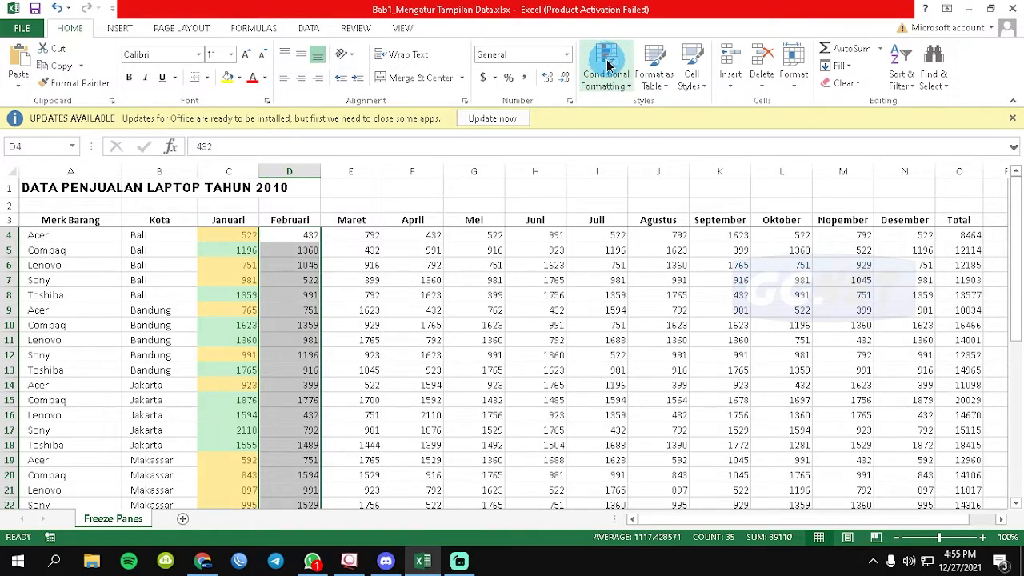
pyautogui.click(608, 64)
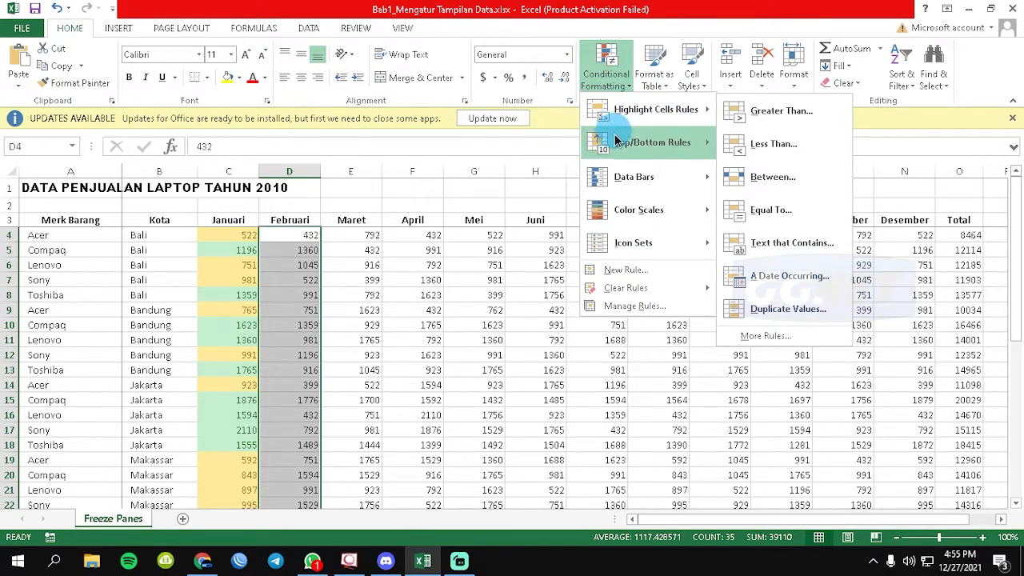
pyautogui.click(625, 177)
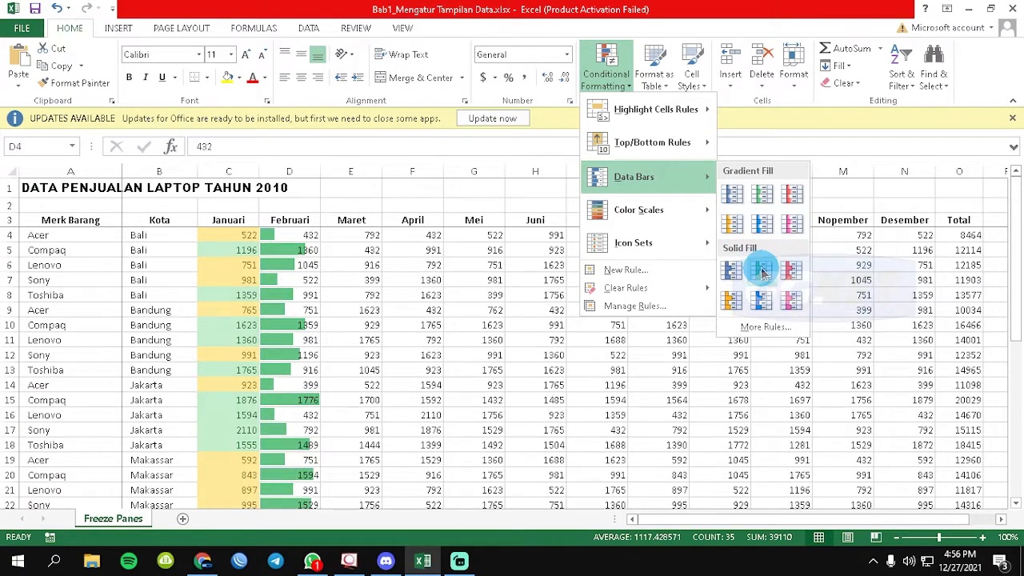
pyautogui.click(762, 300)
pyautogui.click(357, 272)
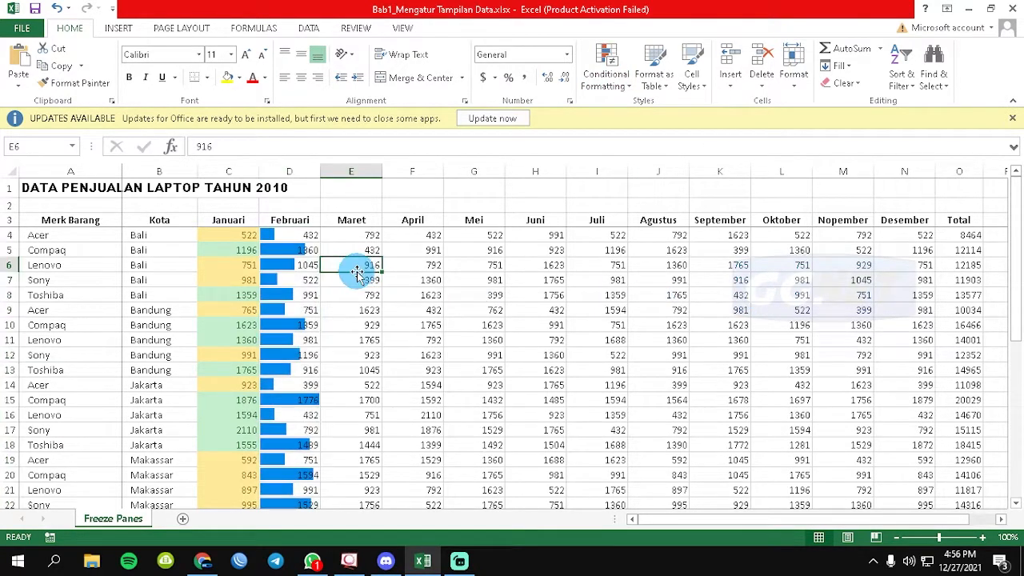
pyautogui.click(285, 236)
pyautogui.moveTo(1020, 232); pyautogui.dragTo(1010, 182)
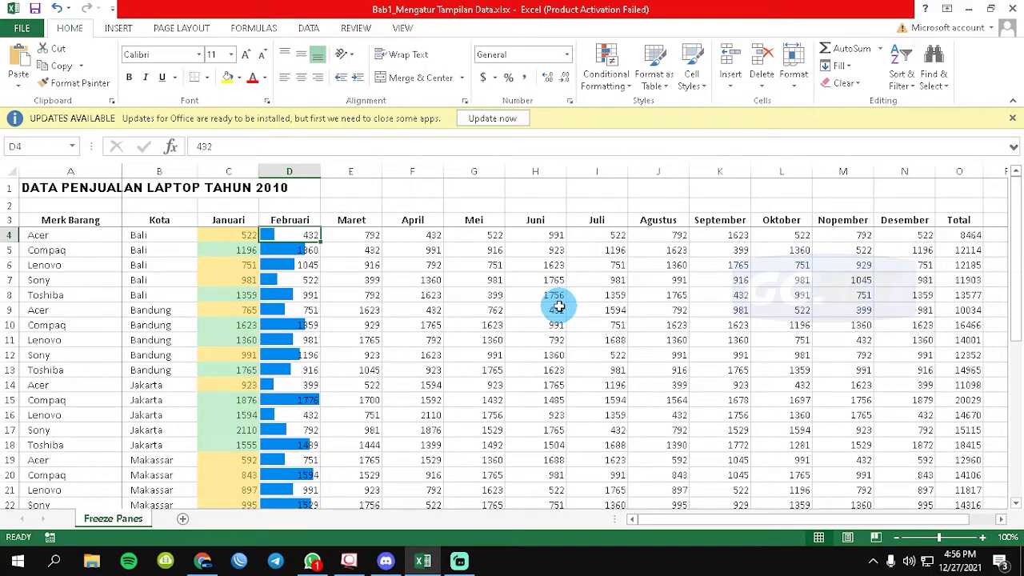
# Step: Start a custom icon set formatting rule for the Maret values in E4:E38
pyautogui.moveTo(347, 235); pyautogui.dragTo(359, 462)
pyautogui.moveTo(1016, 352); pyautogui.dragTo(1017, 204)
pyautogui.click(605, 72)
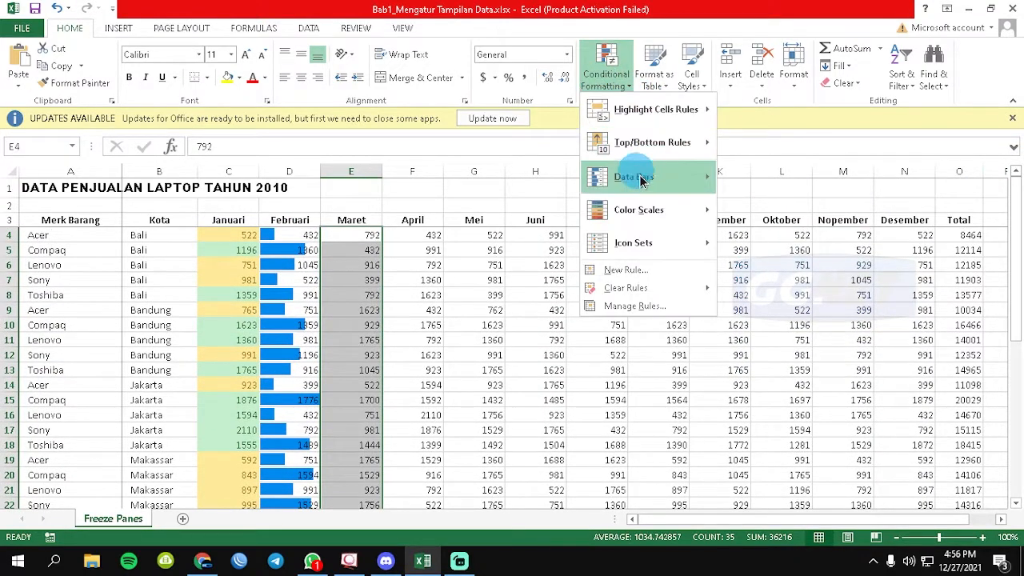
pyautogui.moveTo(663, 175)
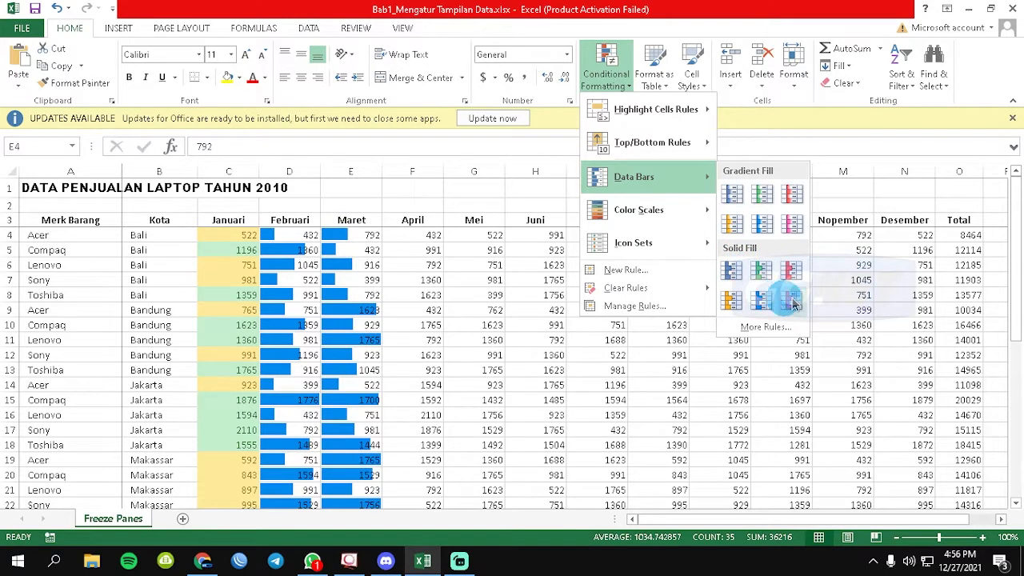
pyautogui.moveTo(648, 210)
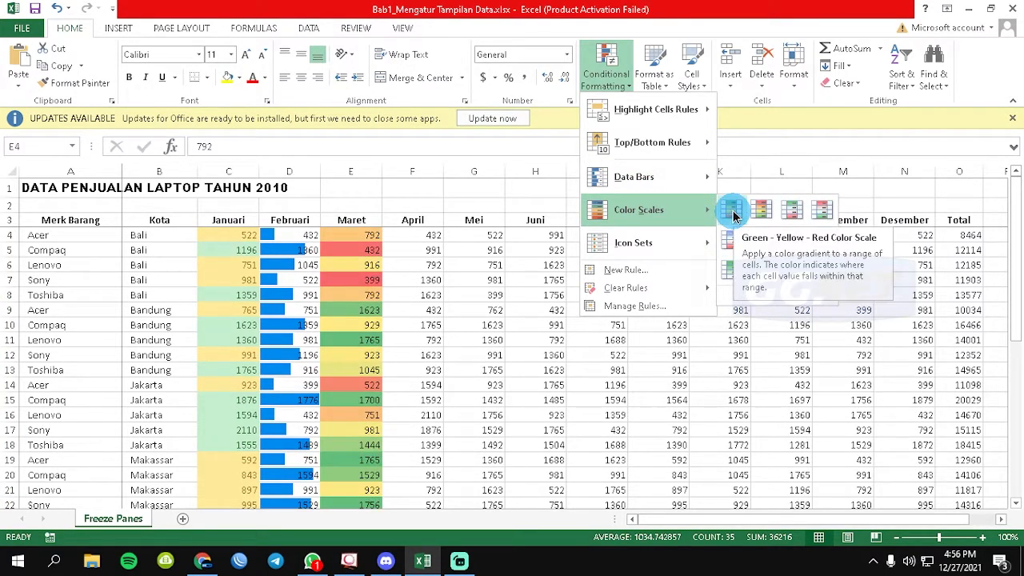
pyautogui.moveTo(672, 242)
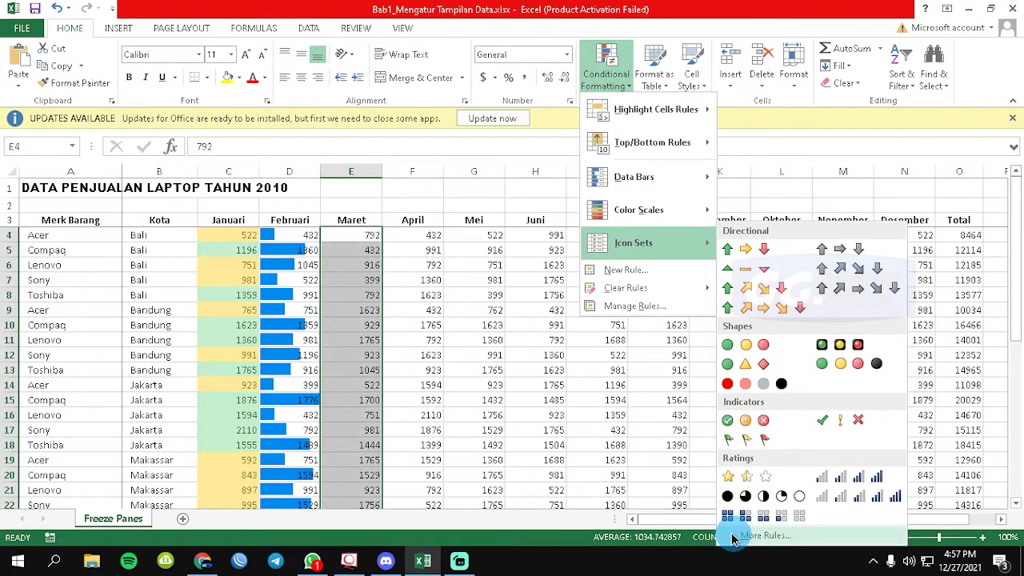
pyautogui.click(734, 536)
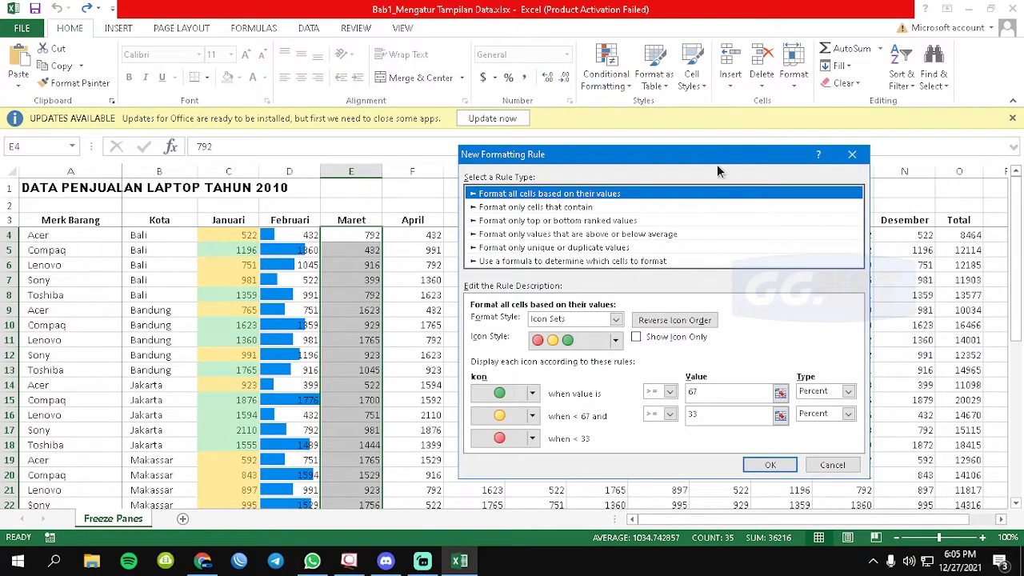
# Step: Choose the four coloured arrows as the icon style of the Maret rule
pyautogui.moveTo(718, 158); pyautogui.dragTo(680, 141)
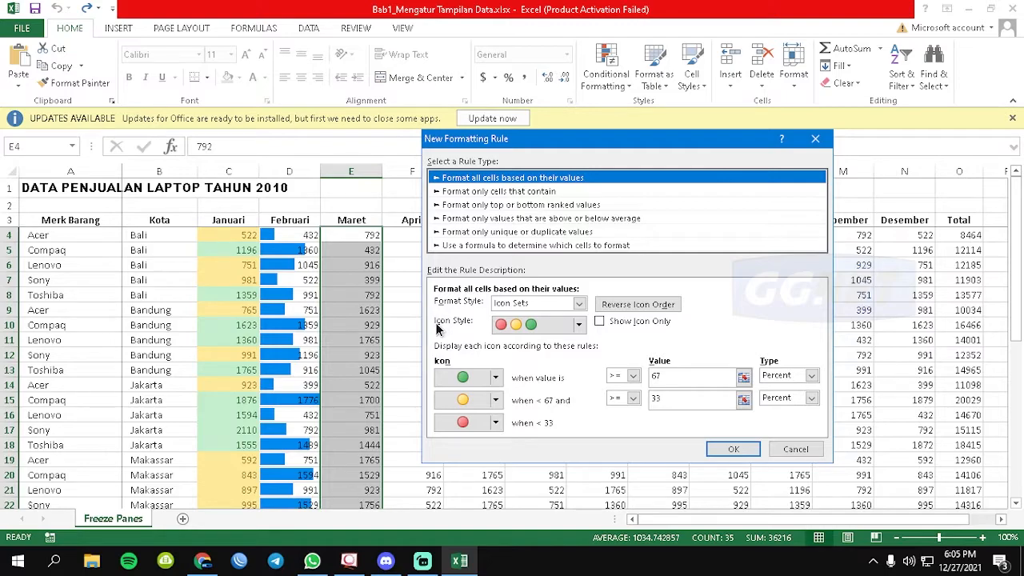
pyautogui.click(579, 325)
pyautogui.scroll(-3, 581, 384)
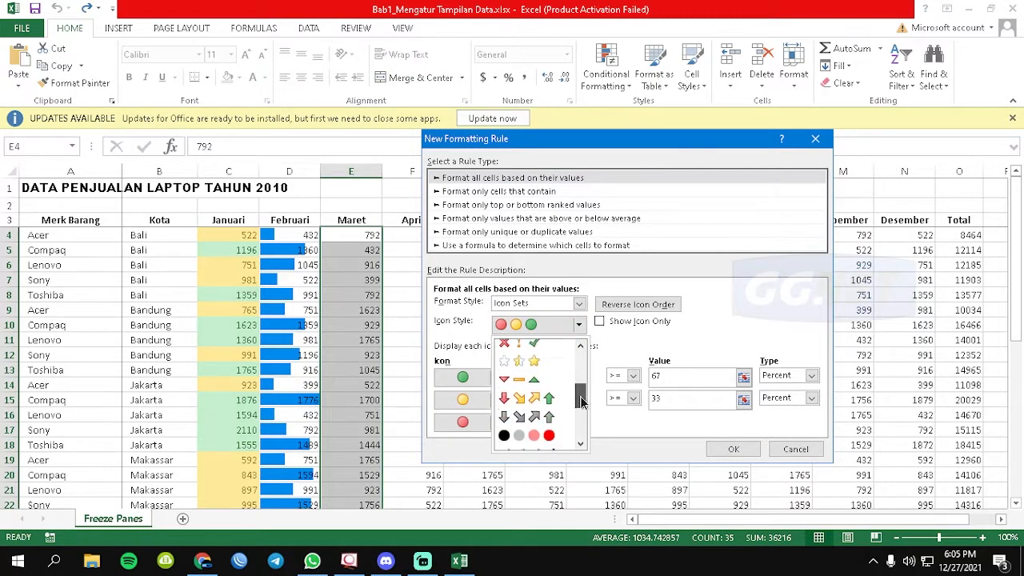
pyautogui.click(534, 383)
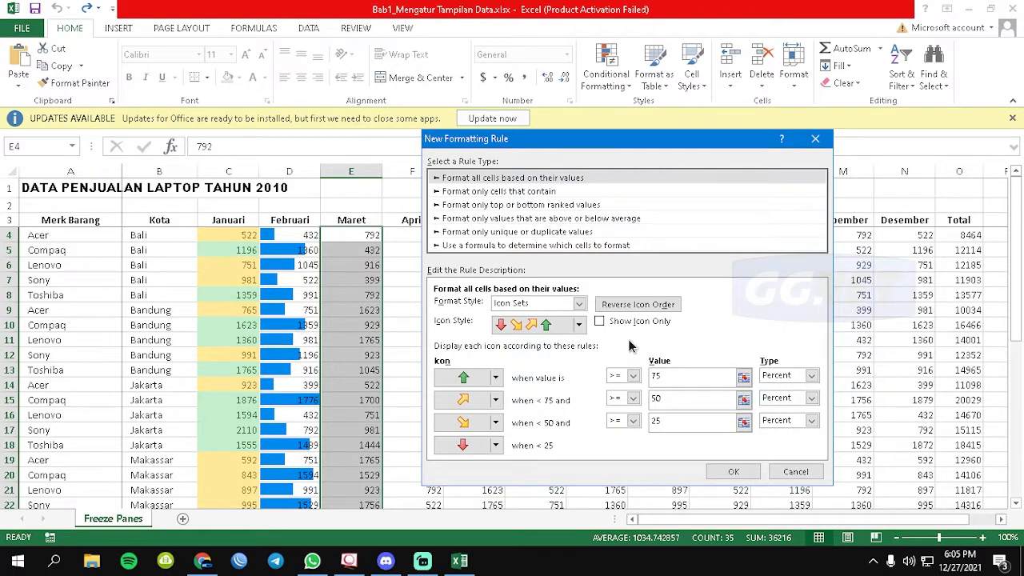
# Step: Change the type of all three icon thresholds in the rule to Number
pyautogui.click(812, 376)
pyautogui.click(778, 390)
pyautogui.click(812, 398)
pyautogui.click(777, 412)
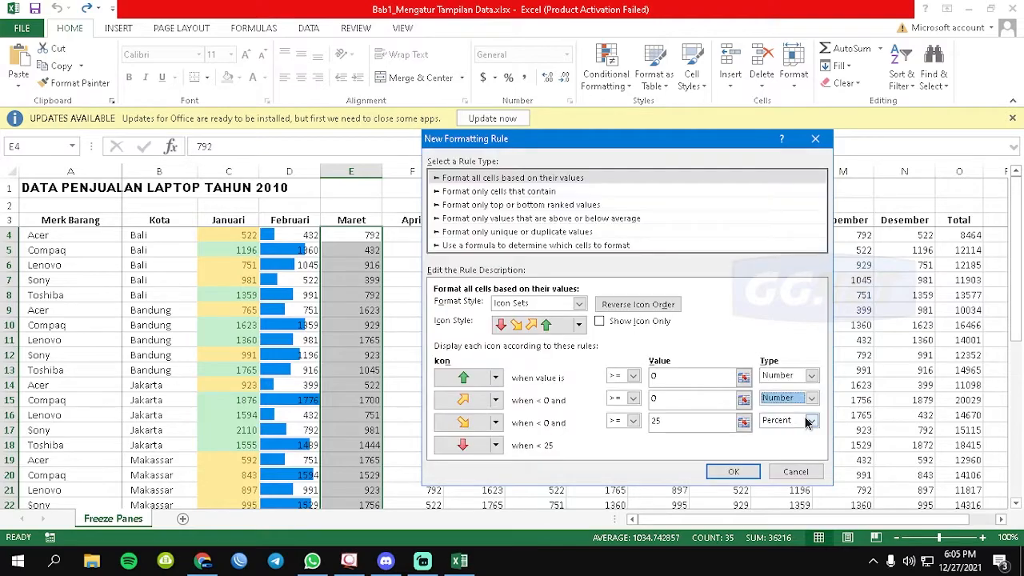
pyautogui.click(811, 421)
pyautogui.click(778, 435)
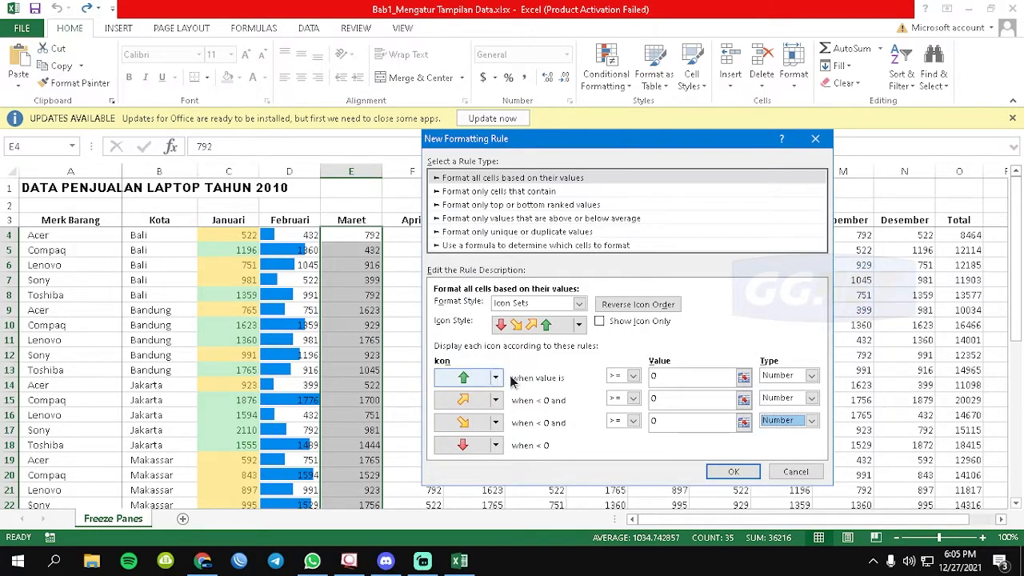
# Step: Set the arrow icon thresholds to 1500, 1000 and 500 and apply the rule to the Maret values
pyautogui.click(682, 383)
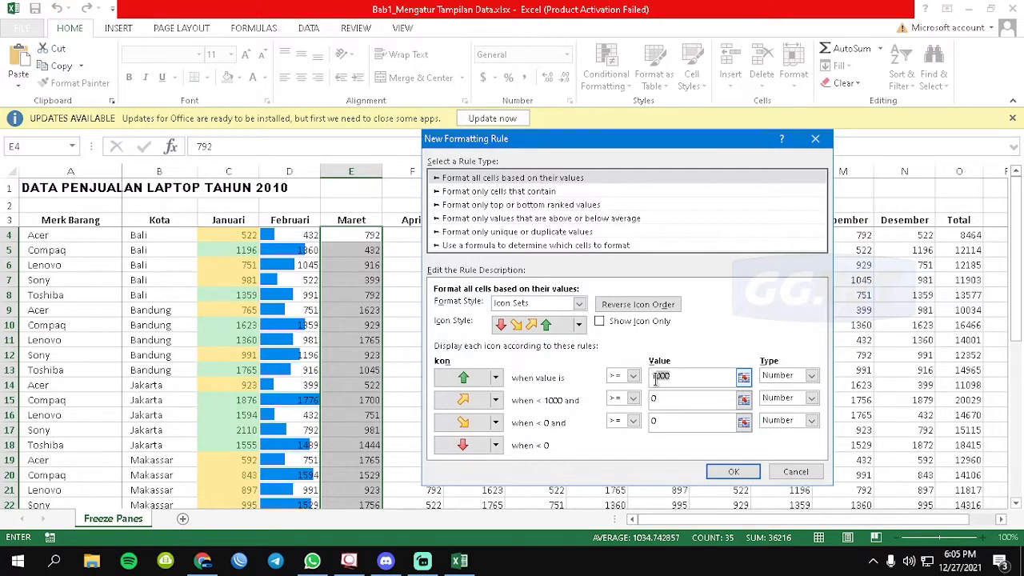
pyautogui.doubleClick(665, 399)
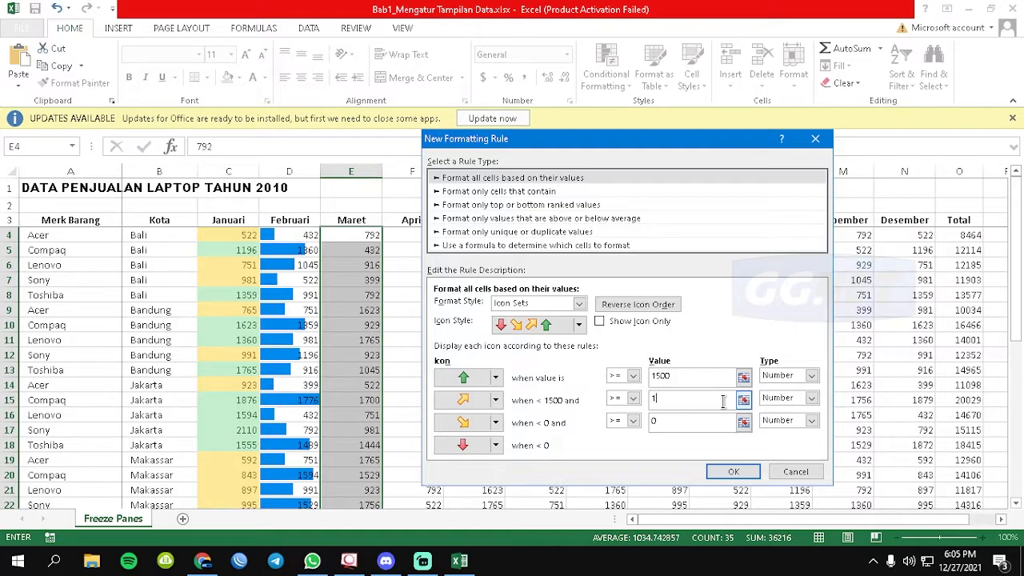
pyautogui.click(651, 417)
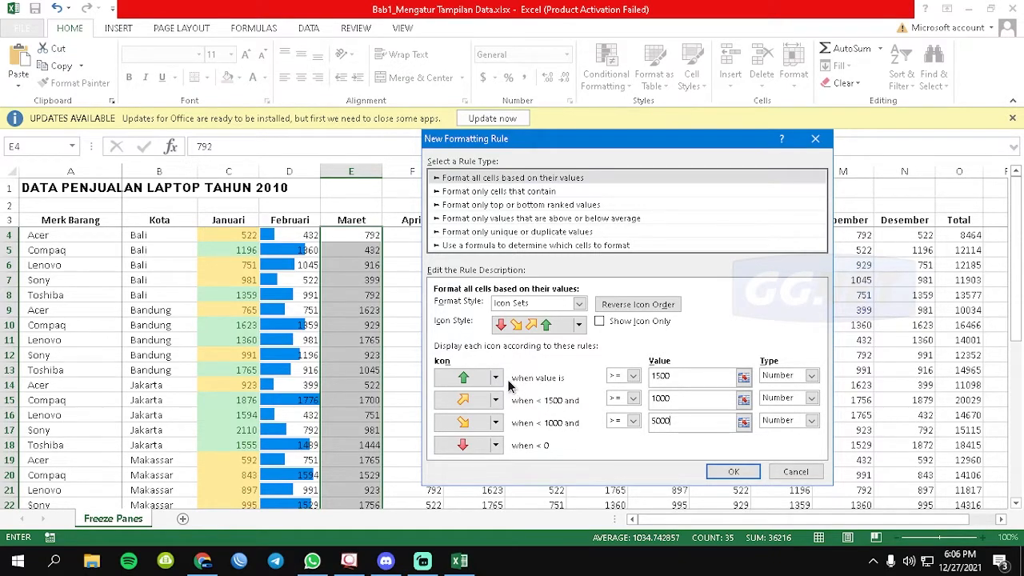
pyautogui.click(674, 376)
pyautogui.click(733, 472)
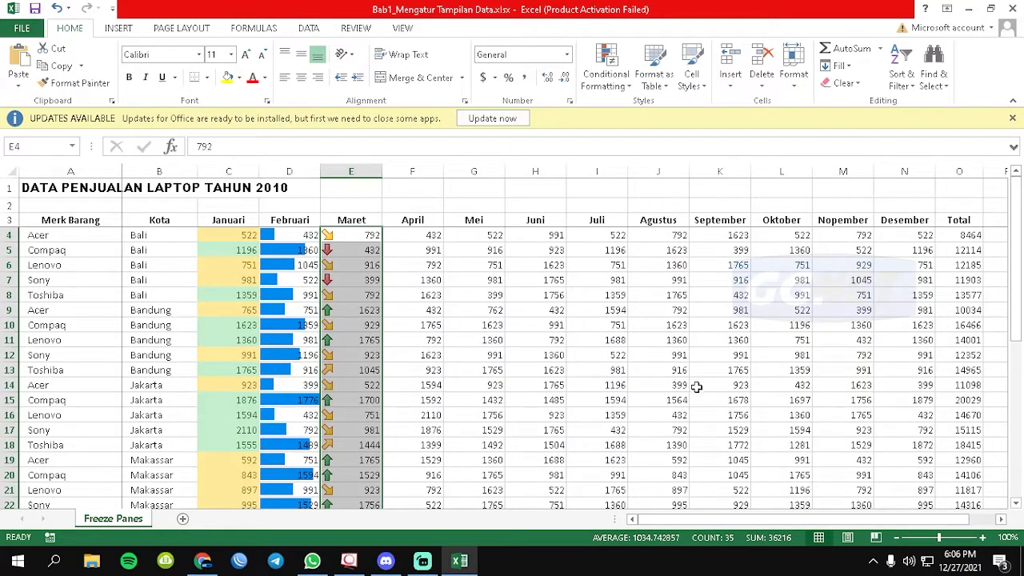
# Step: Check the arrow icons against the Maret values in the upper and lower rows
pyautogui.click(360, 240)
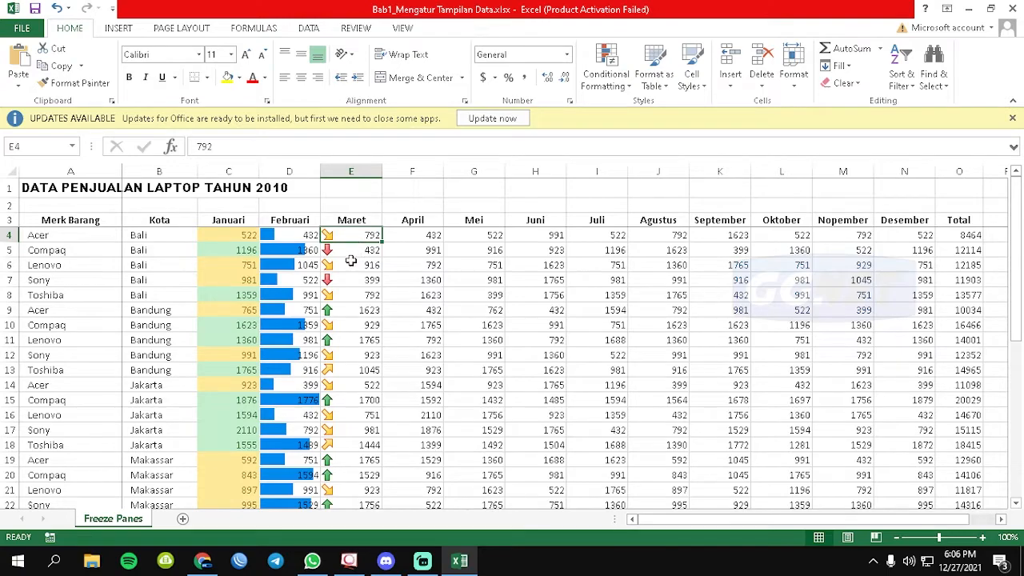
pyautogui.click(349, 250)
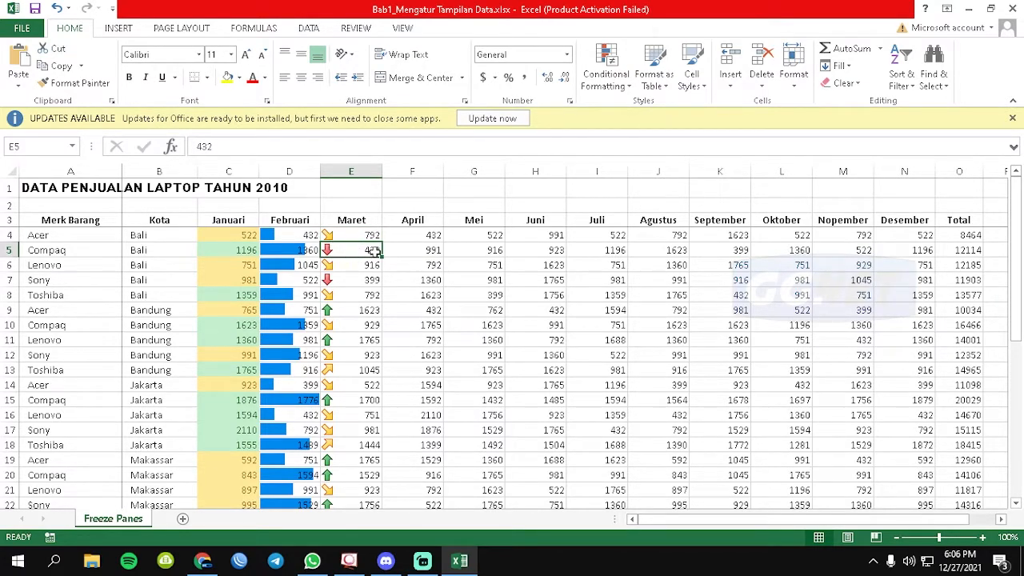
pyautogui.click(332, 262)
pyautogui.click(332, 278)
pyautogui.moveTo(1020, 254); pyautogui.dragTo(966, 323)
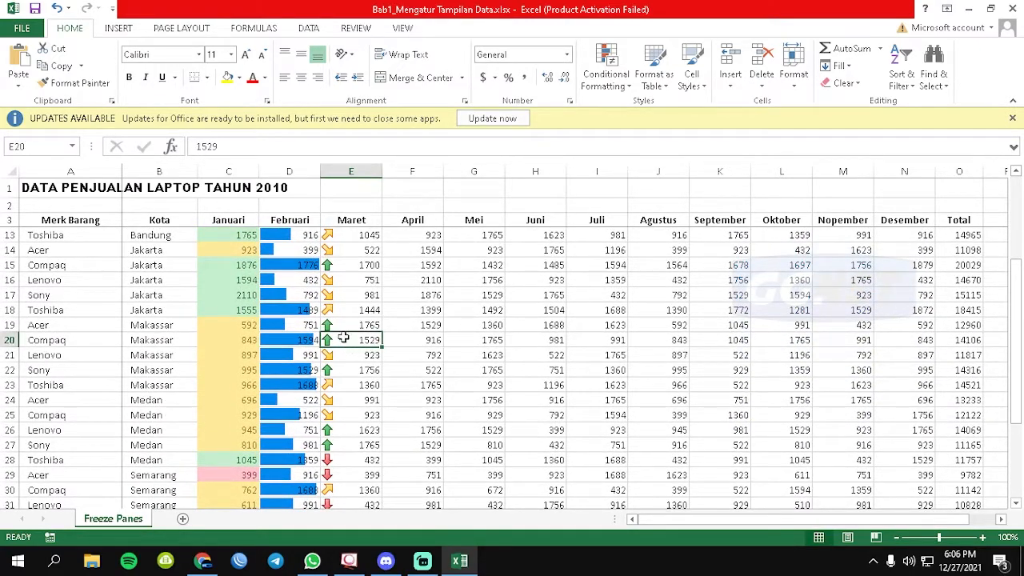
pyautogui.moveTo(1021, 343); pyautogui.dragTo(1021, 258)
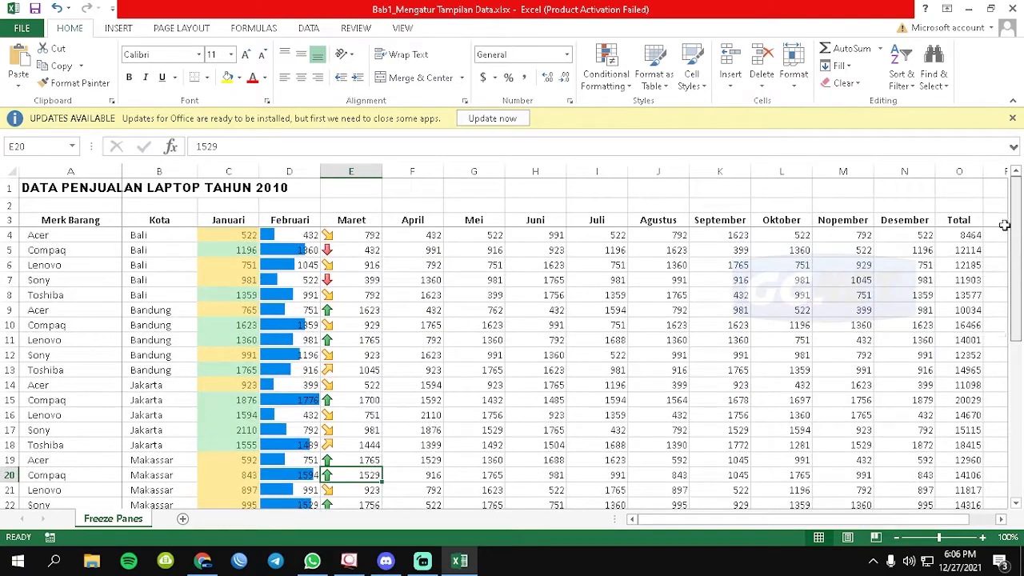
pyautogui.click(370, 237)
pyautogui.click(628, 88)
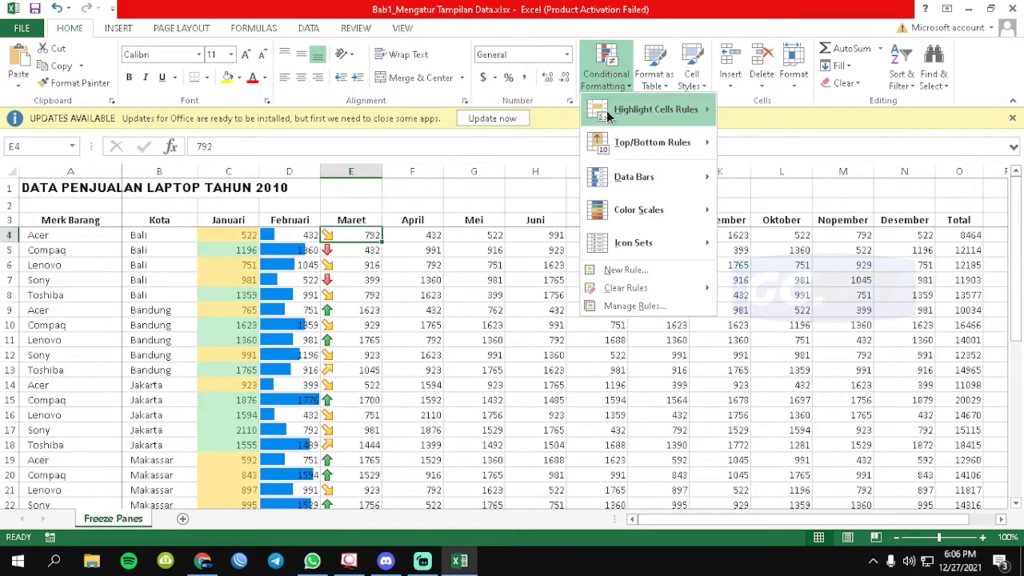
pyautogui.moveTo(628, 239)
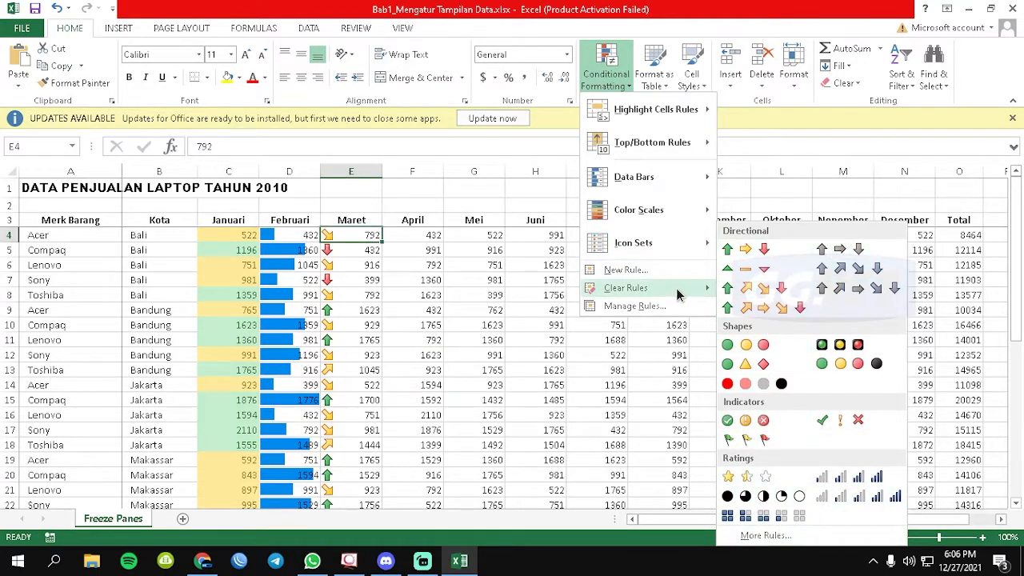
pyautogui.moveTo(625, 287)
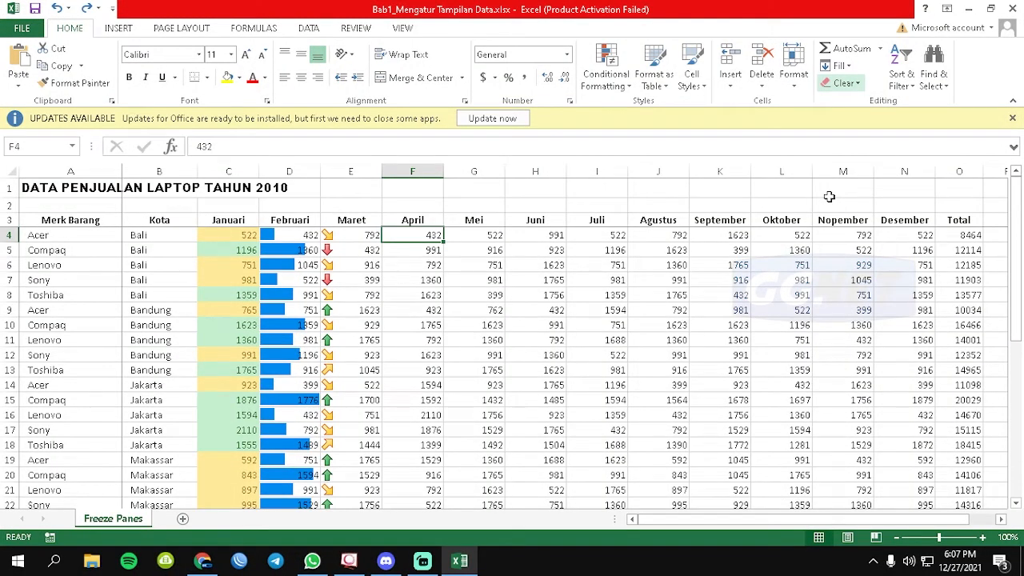
pyautogui.click(344, 267)
pyautogui.click(241, 239)
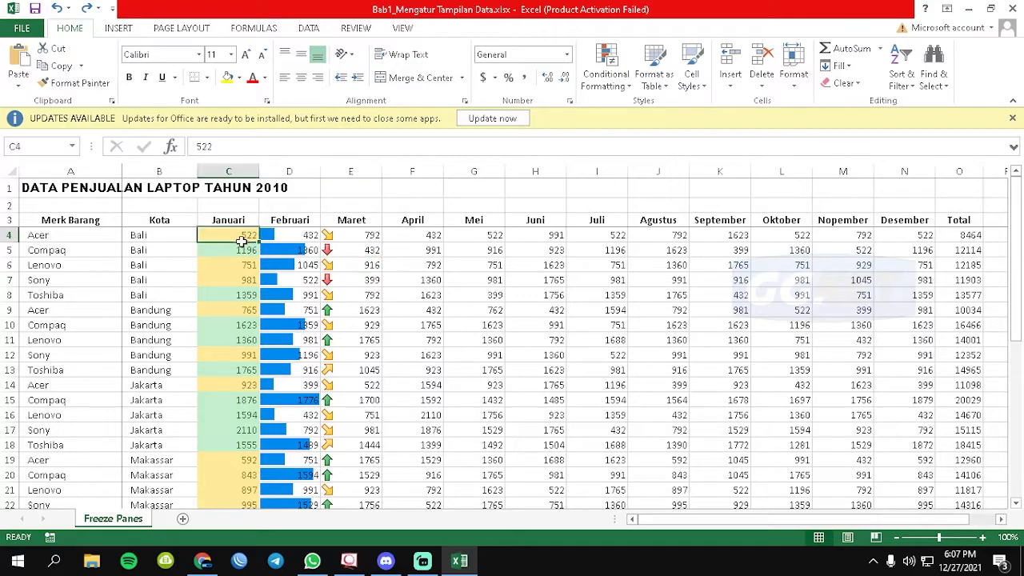
pyautogui.click(315, 235)
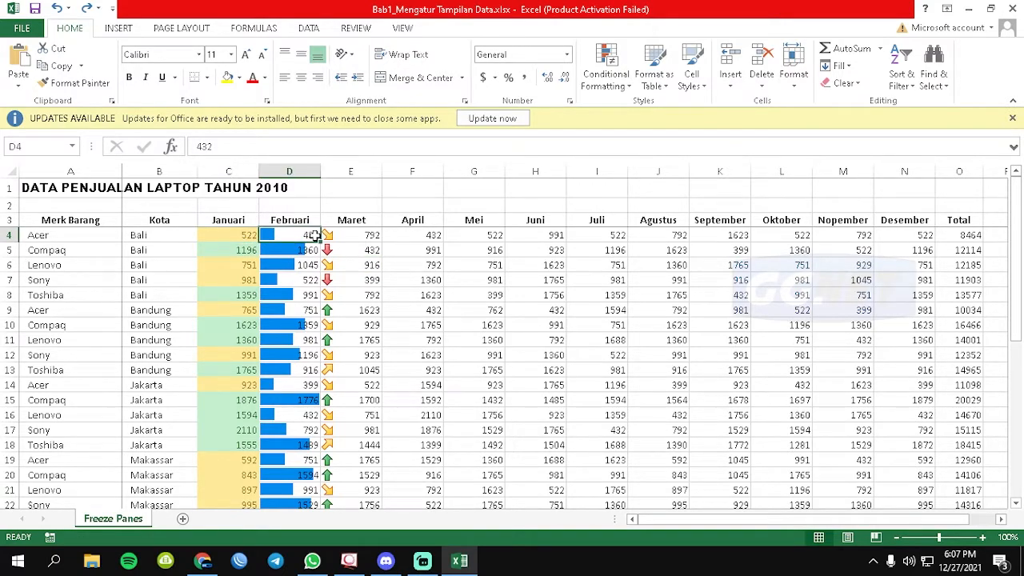
pyautogui.click(80, 221)
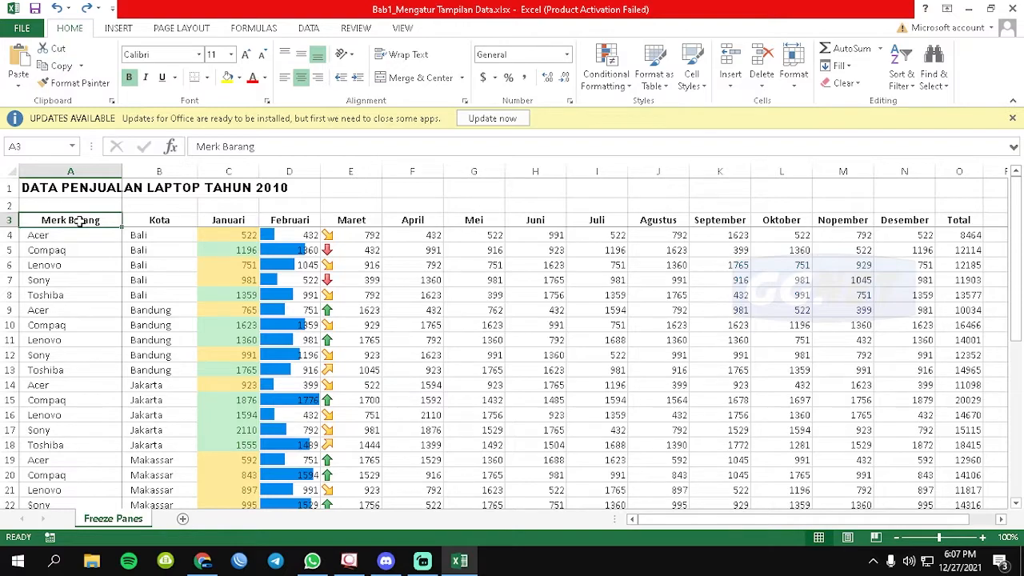
# Step: Sort the Merk Barang values in A4:A38 from A to Z, expanding the selection to the adjacent data
pyautogui.click(93, 236)
pyautogui.moveTo(96, 238); pyautogui.dragTo(68, 479)
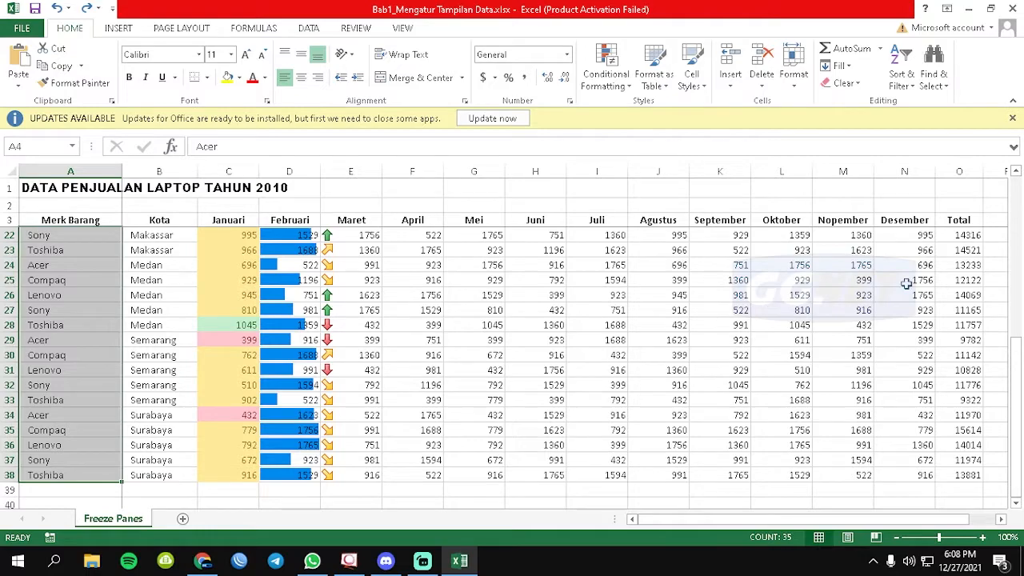
pyautogui.scroll(6, 838, 293)
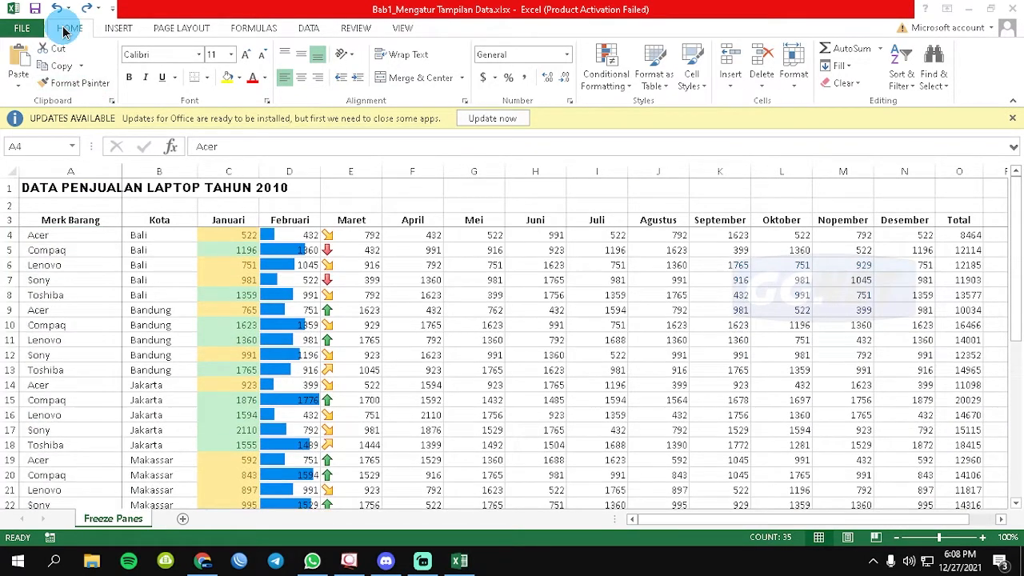
pyautogui.click(908, 82)
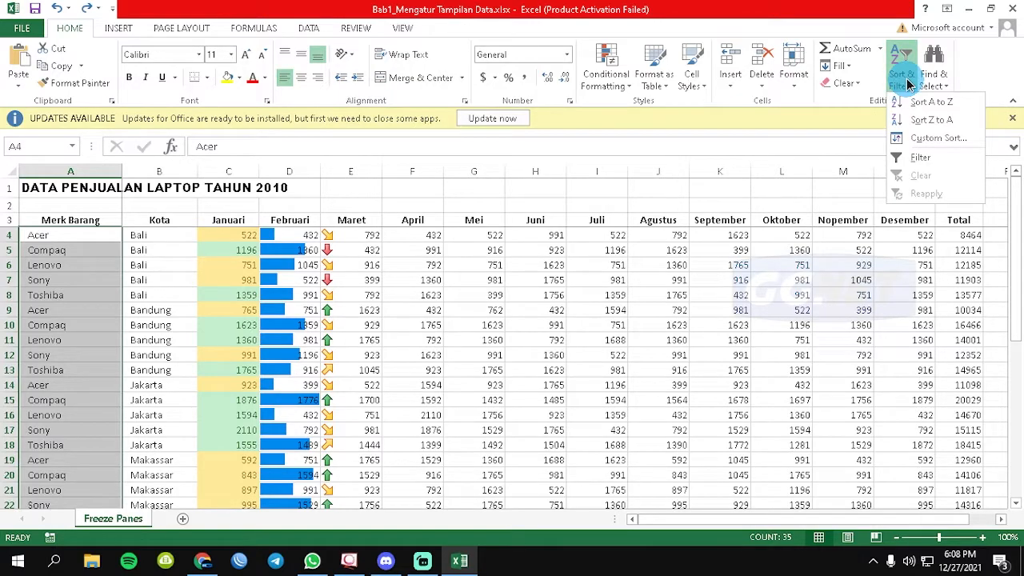
pyautogui.click(974, 109)
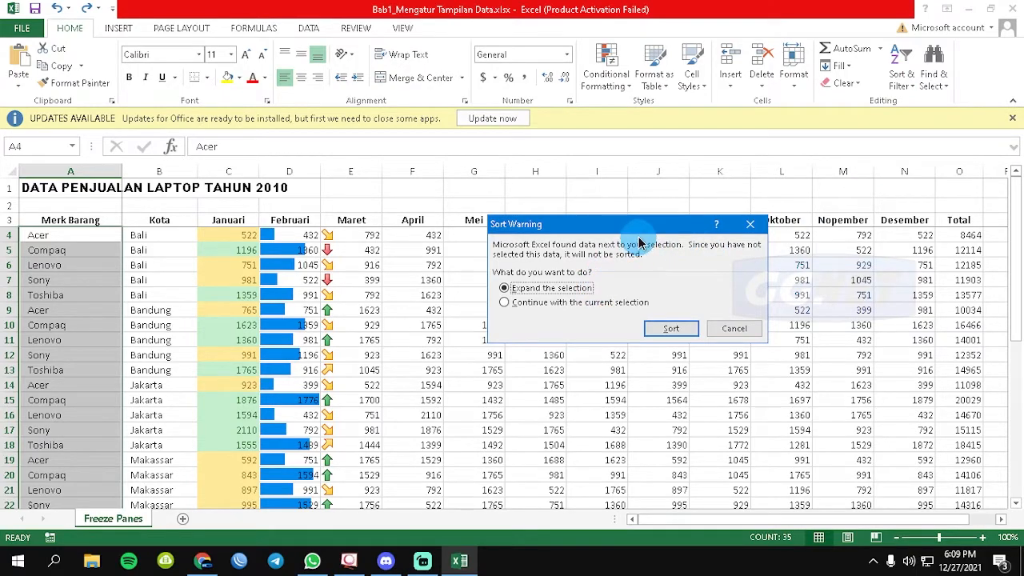
pyautogui.click(509, 293)
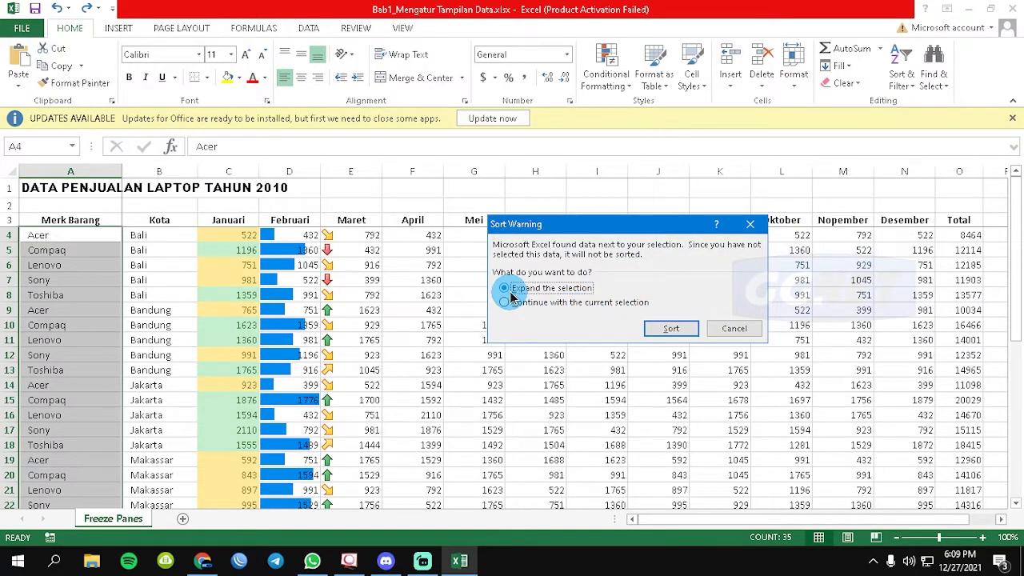
pyautogui.moveTo(595, 223); pyautogui.dragTo(579, 87)
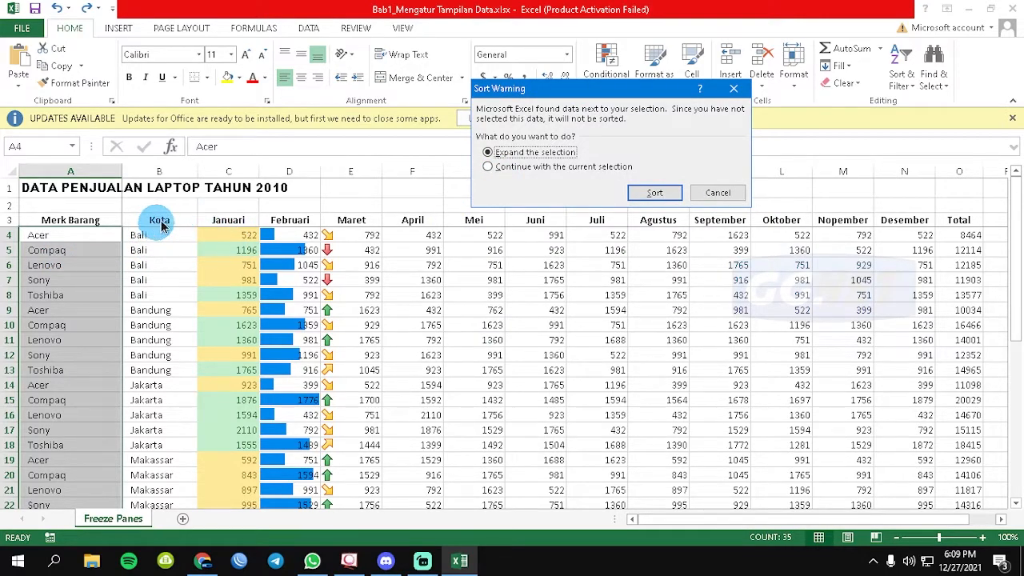
pyautogui.click(661, 191)
# Step: Review the sorted brand names and their cities down the sheet
pyautogui.click(58, 251)
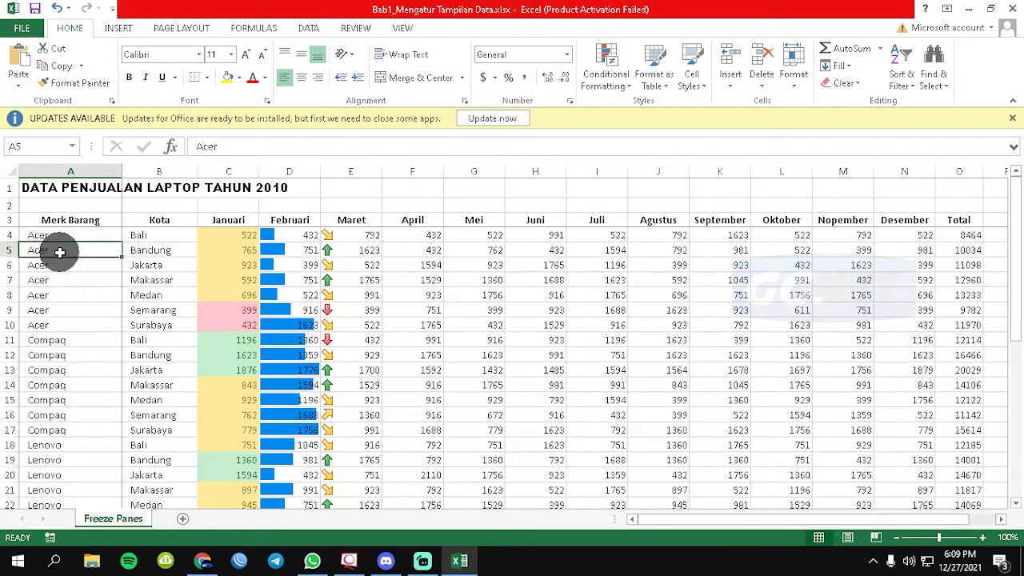
pyautogui.moveTo(68, 235); pyautogui.dragTo(75, 338)
pyautogui.moveTo(1017, 366); pyautogui.dragTo(1006, 142)
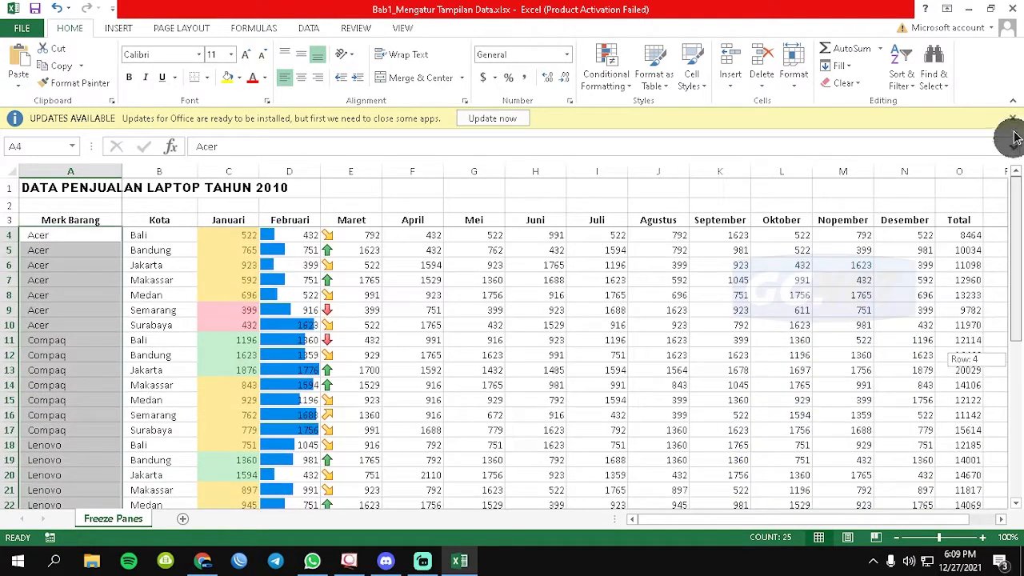
pyautogui.click(160, 250)
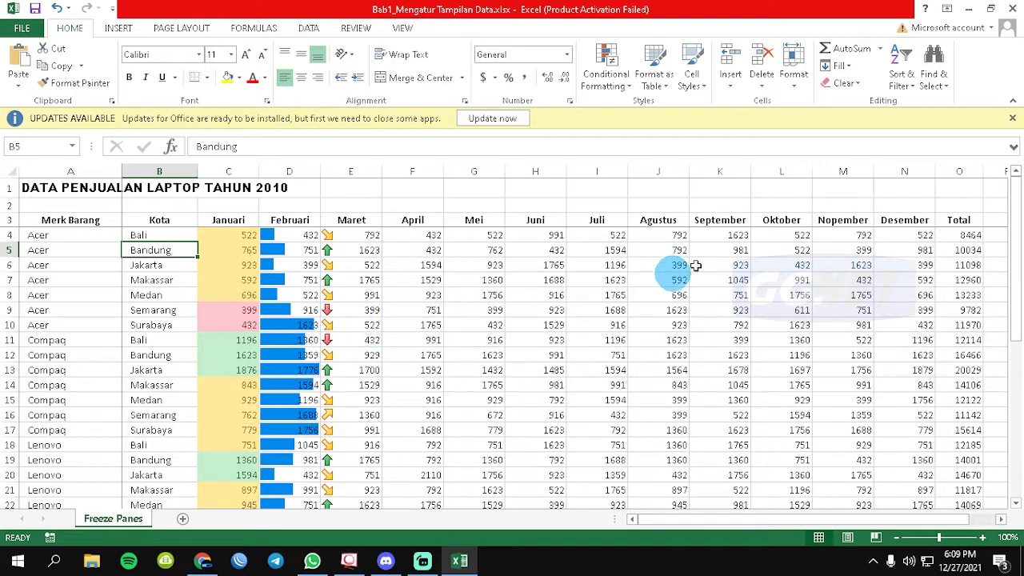
# Step: Turn on filtering for the sales table from its Merk Barang header
pyautogui.click(72, 220)
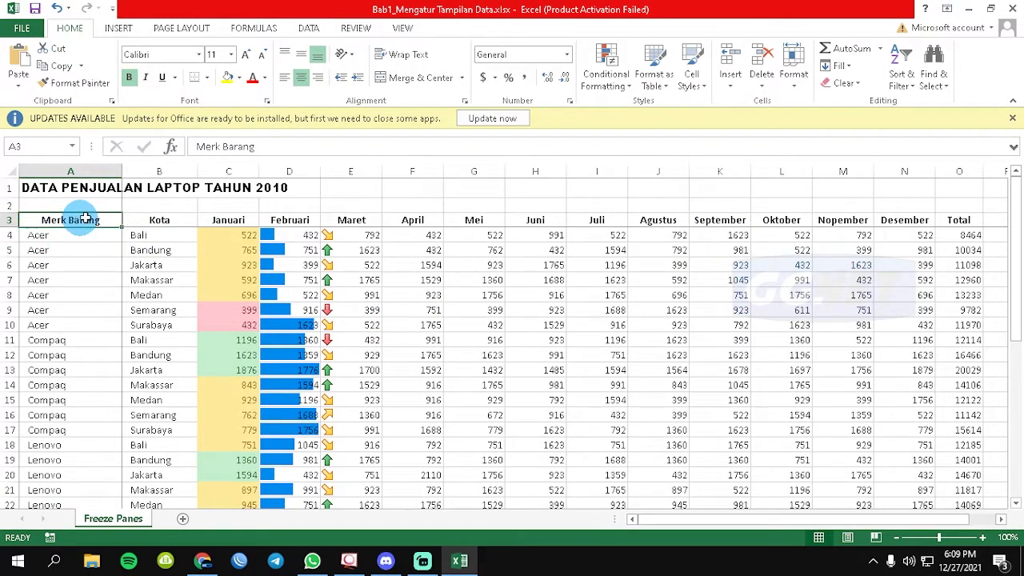
pyautogui.click(909, 80)
pyautogui.click(952, 159)
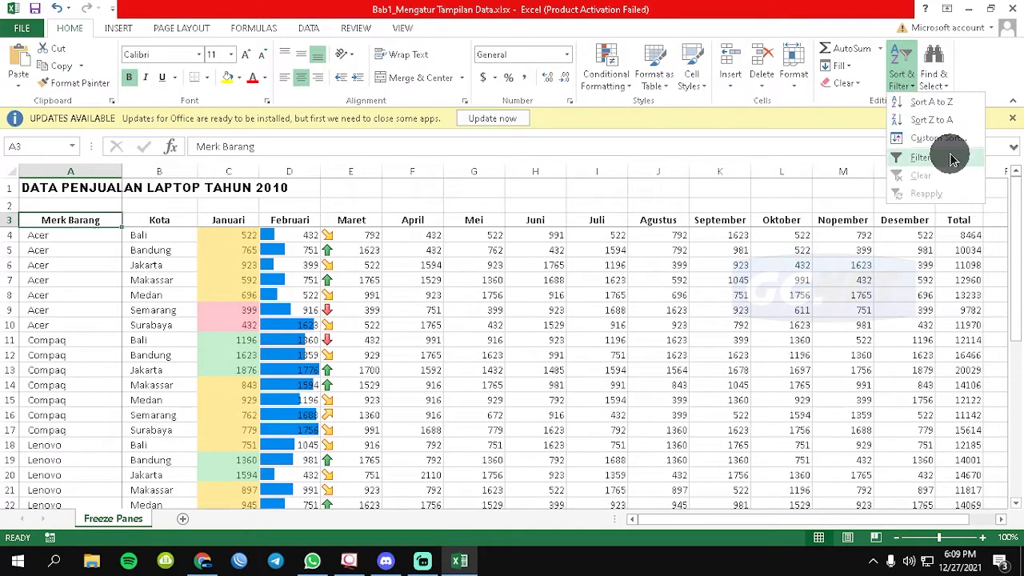
# Step: Sort the sales table by Merk Barang from Z to A through the column's header filter
pyautogui.click(132, 219)
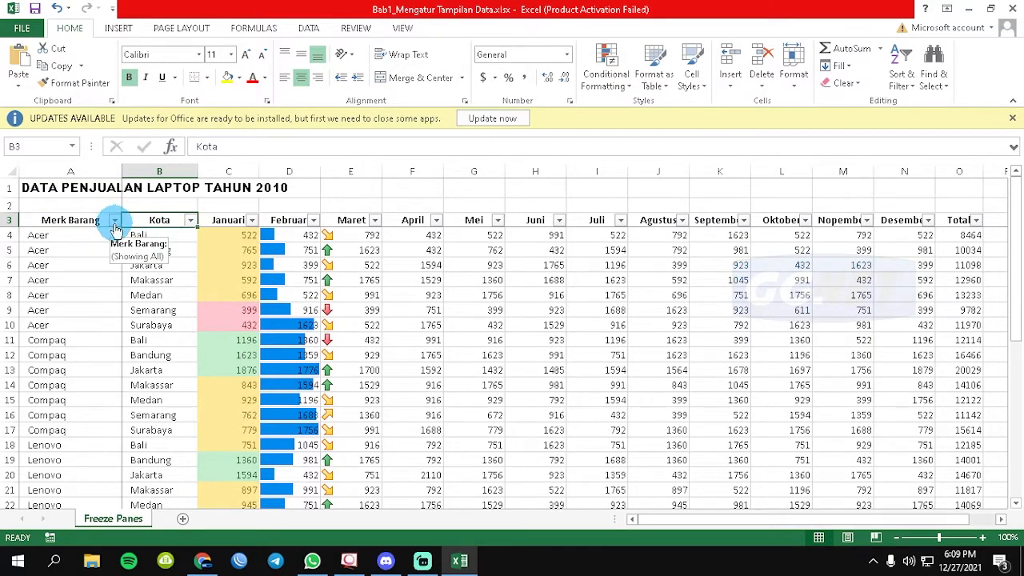
pyautogui.click(114, 220)
pyautogui.click(115, 221)
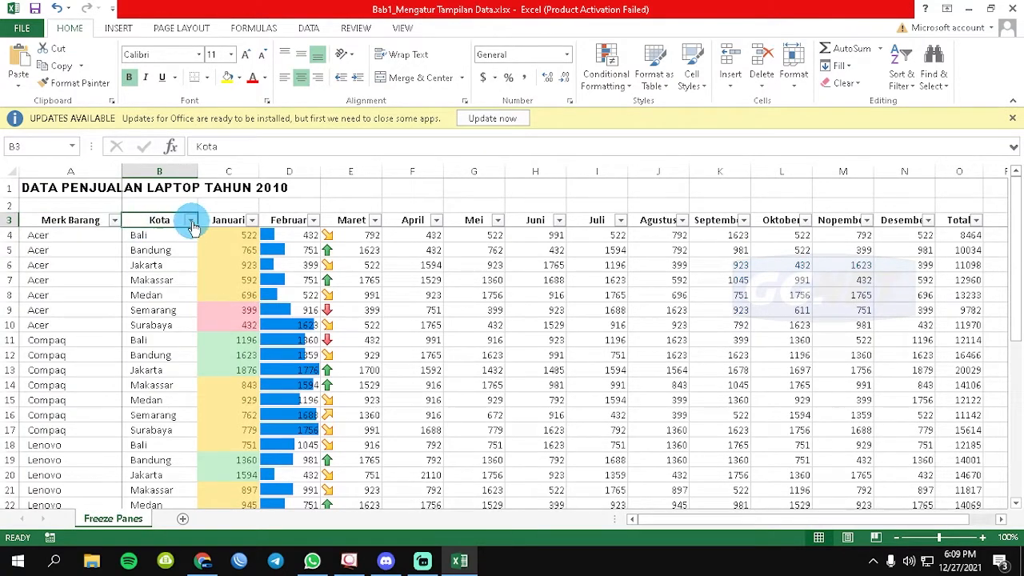
pyautogui.click(36, 221)
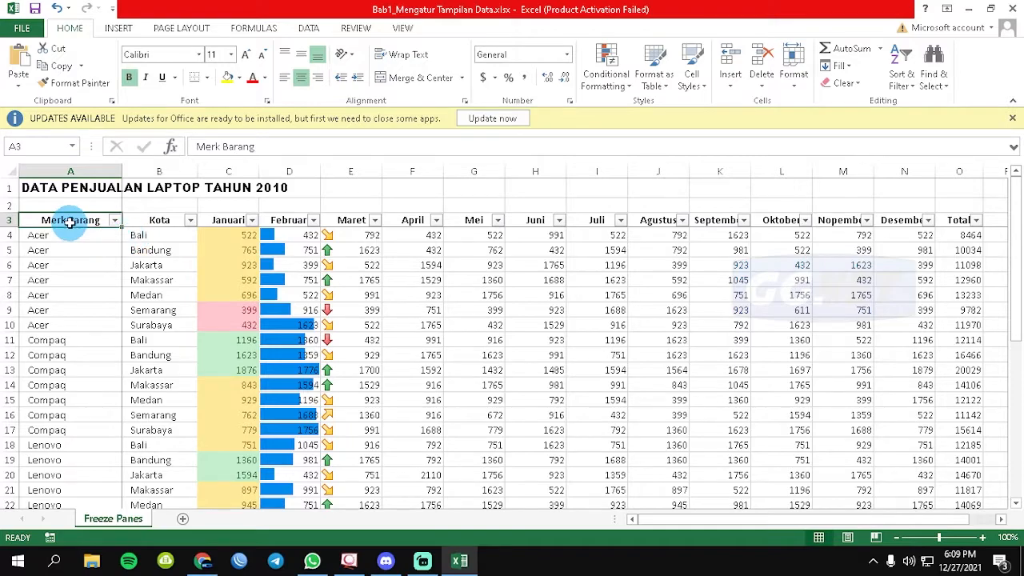
pyautogui.click(115, 220)
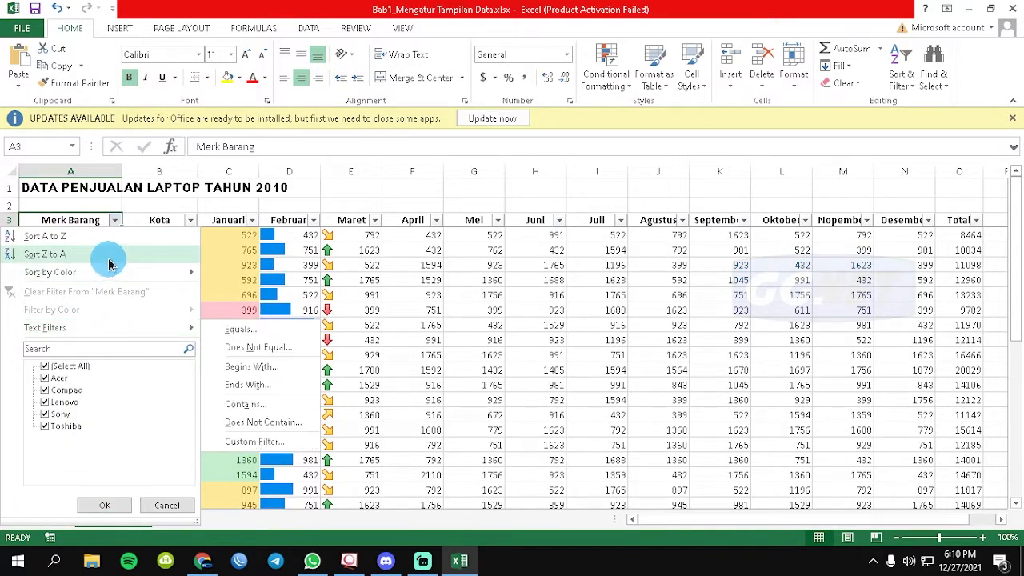
pyautogui.click(68, 254)
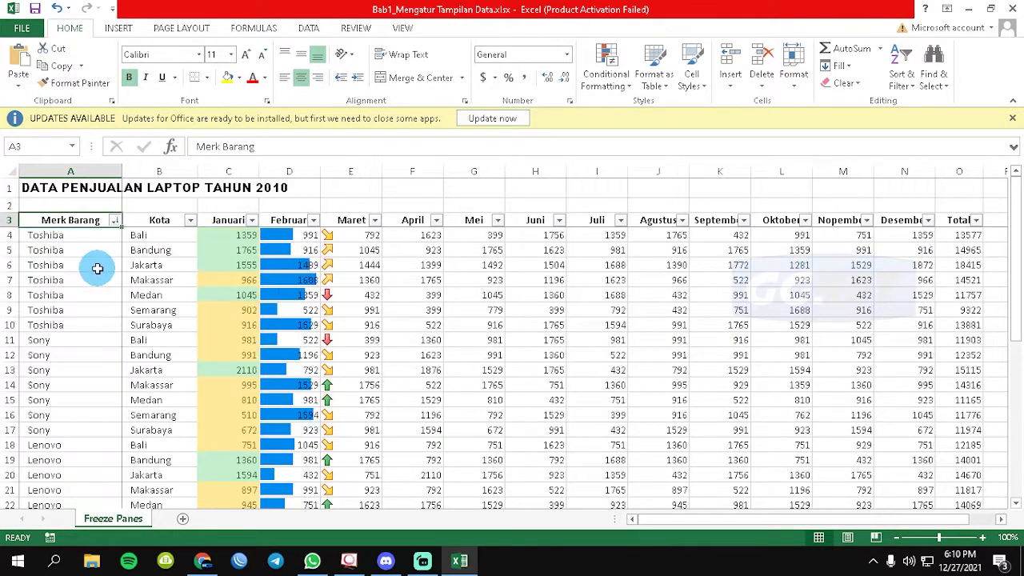
# Step: Sort the sales table by Merk Barang from A to Z through the column's header filter
pyautogui.click(115, 220)
pyautogui.click(71, 238)
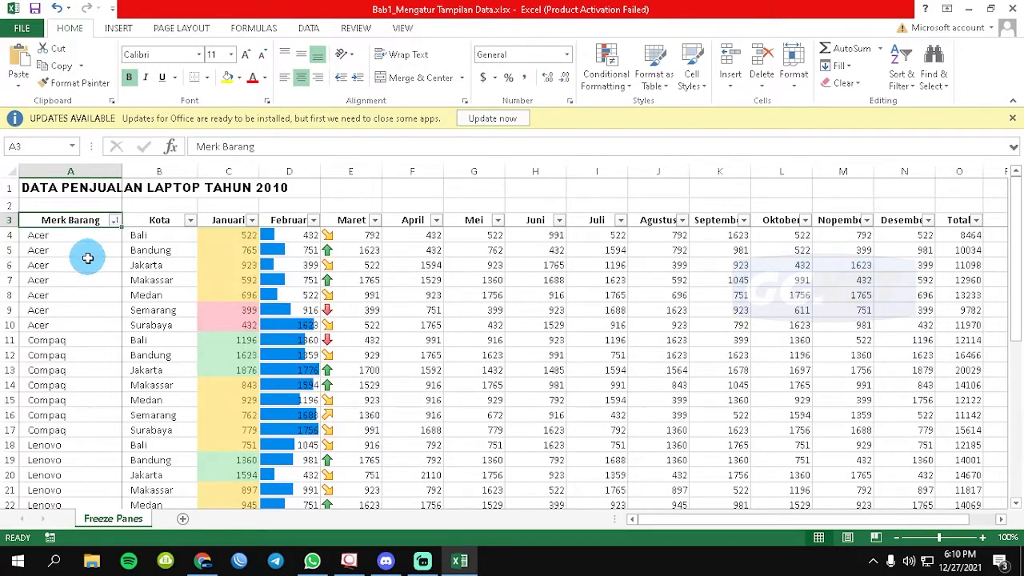
pyautogui.click(115, 221)
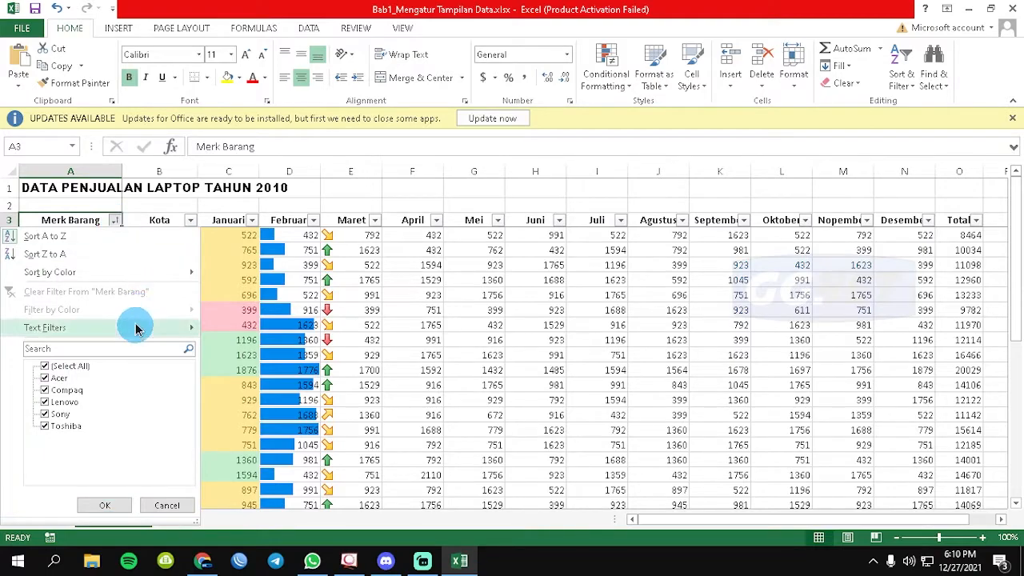
pyautogui.click(311, 298)
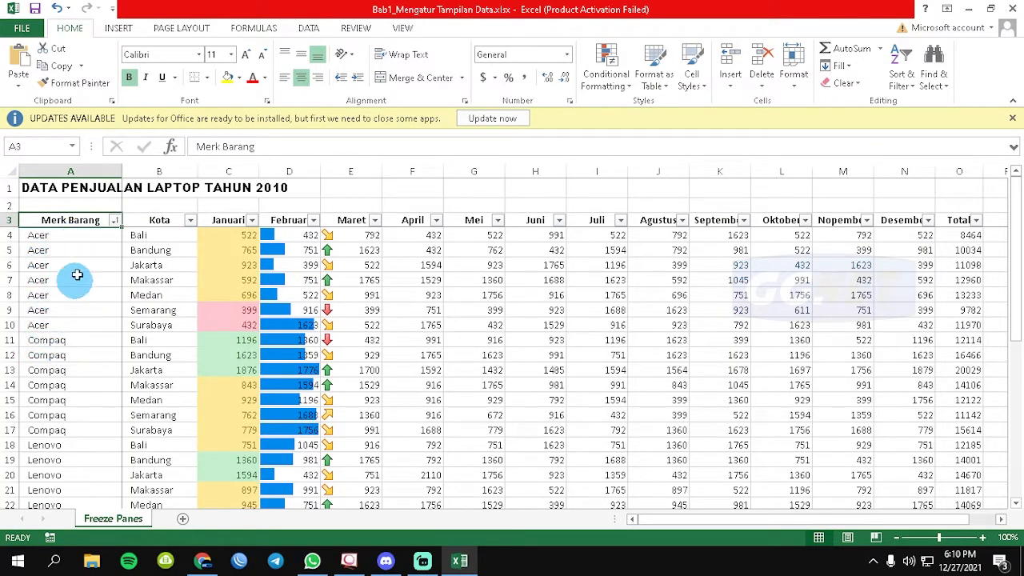
pyautogui.click(116, 225)
pyautogui.click(116, 224)
pyautogui.moveTo(38, 237); pyautogui.dragTo(48, 328)
pyautogui.click(138, 237)
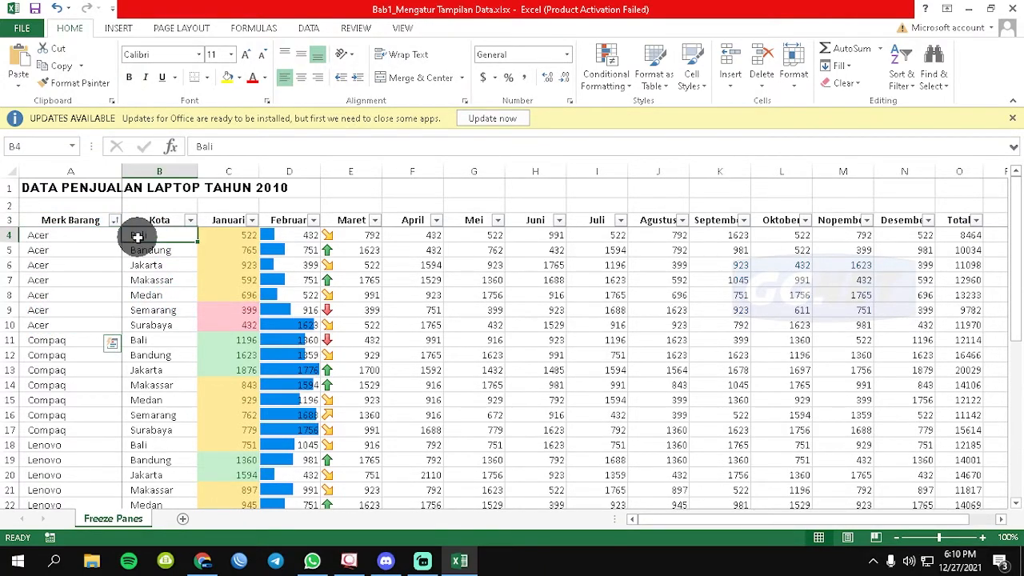
pyautogui.click(84, 232)
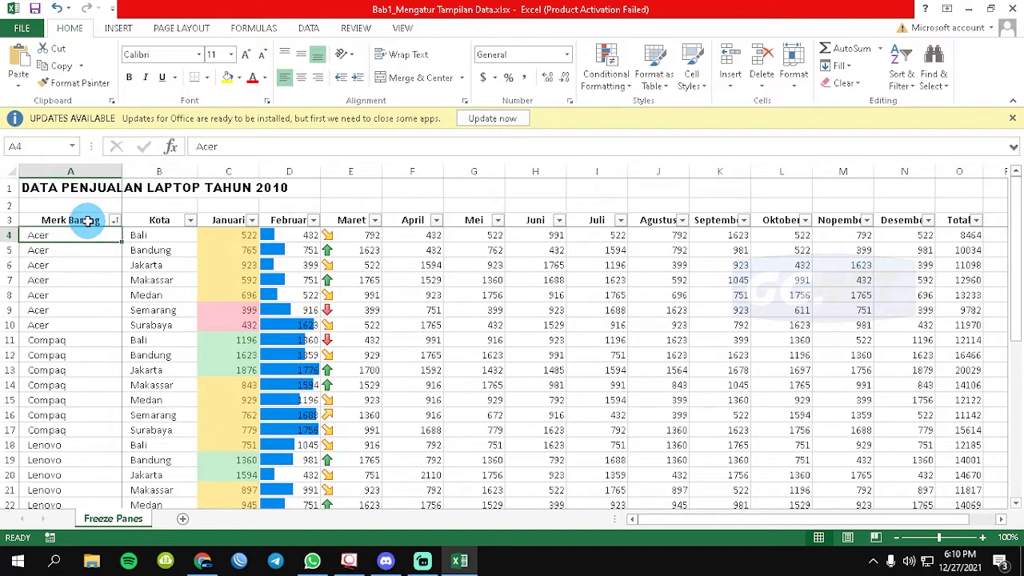
# Step: Filter the Merk Barang column to show only the Acer rows
pyautogui.click(88, 221)
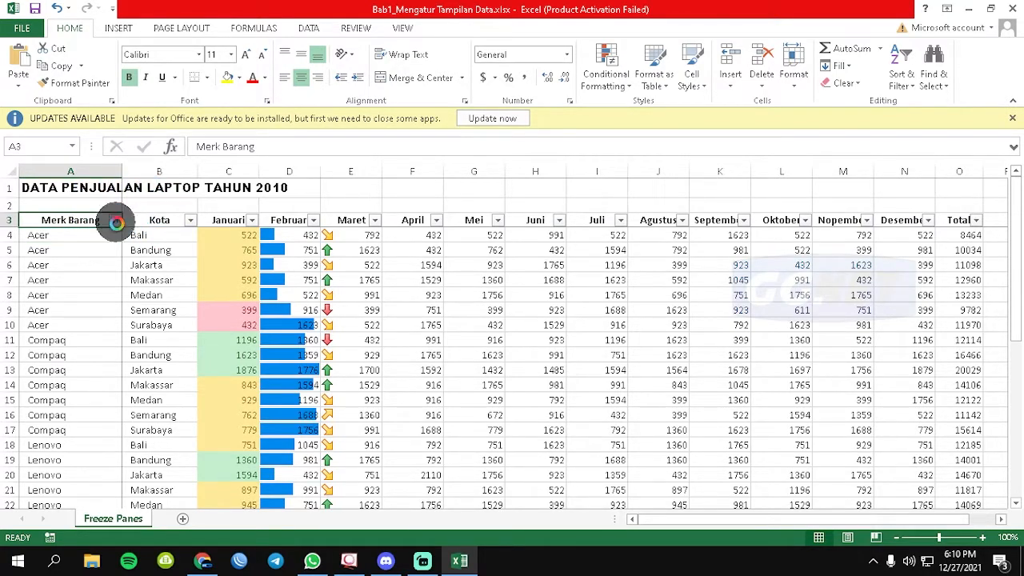
pyautogui.click(116, 221)
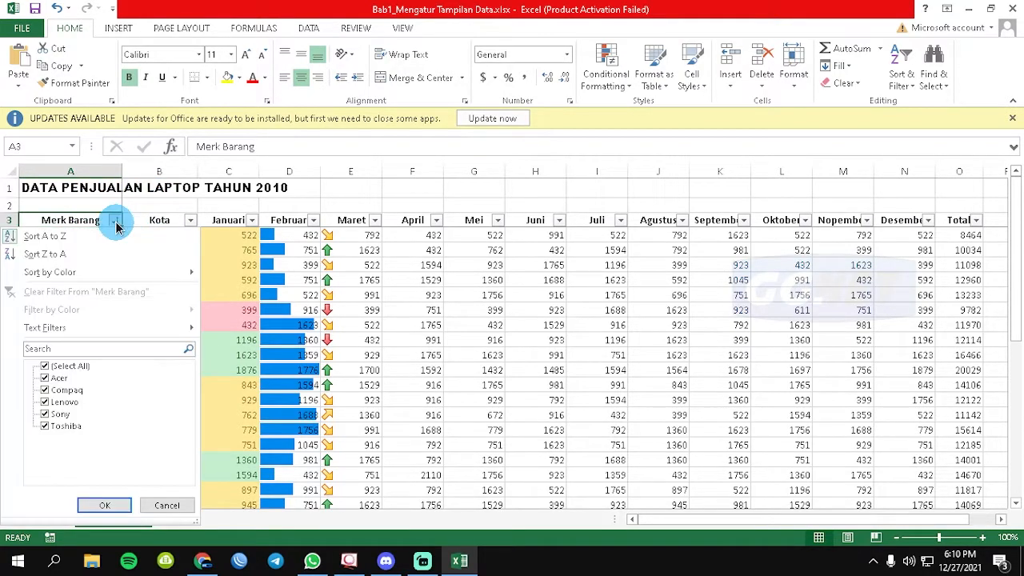
pyautogui.click(45, 367)
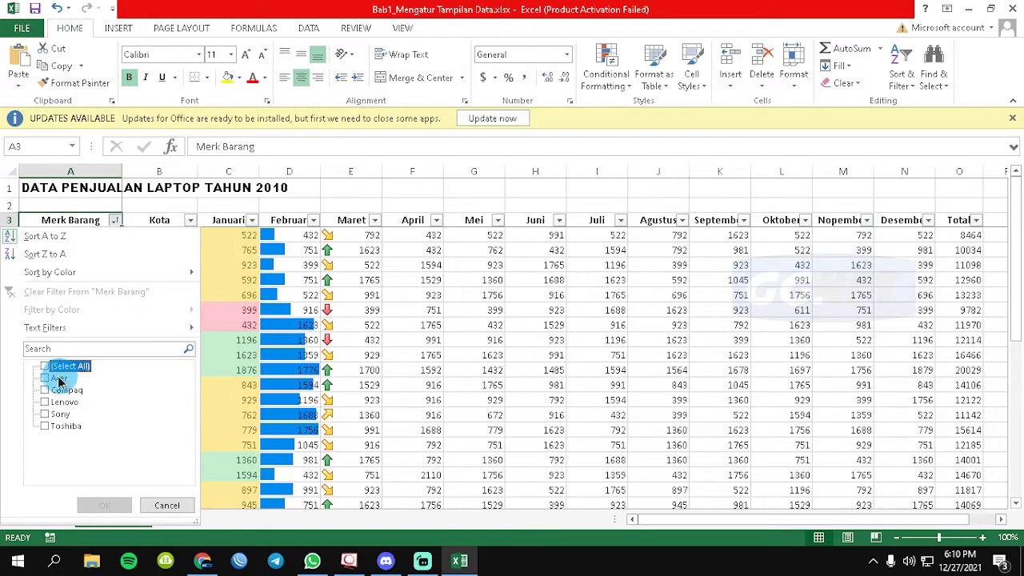
pyautogui.click(66, 379)
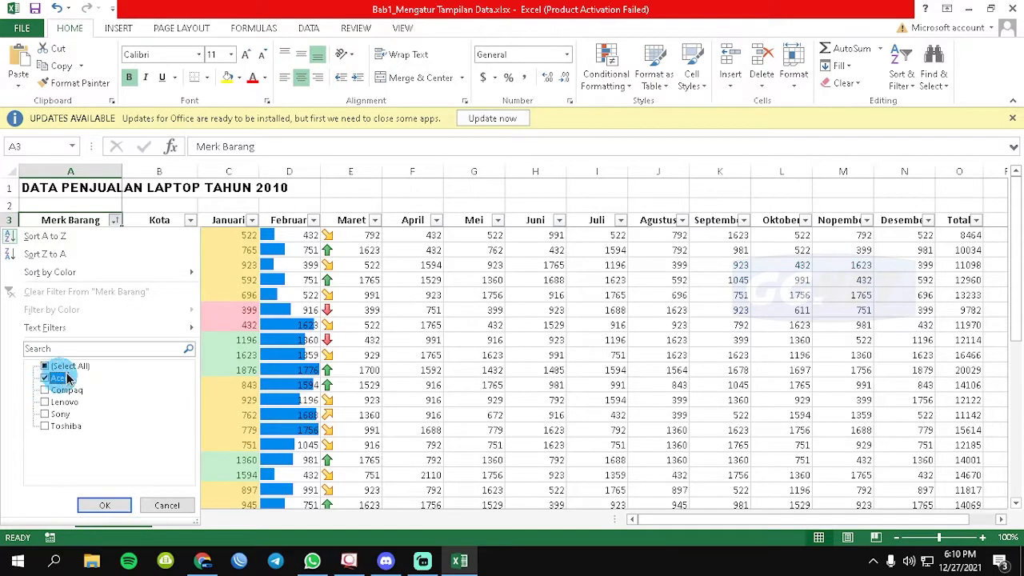
pyautogui.click(120, 504)
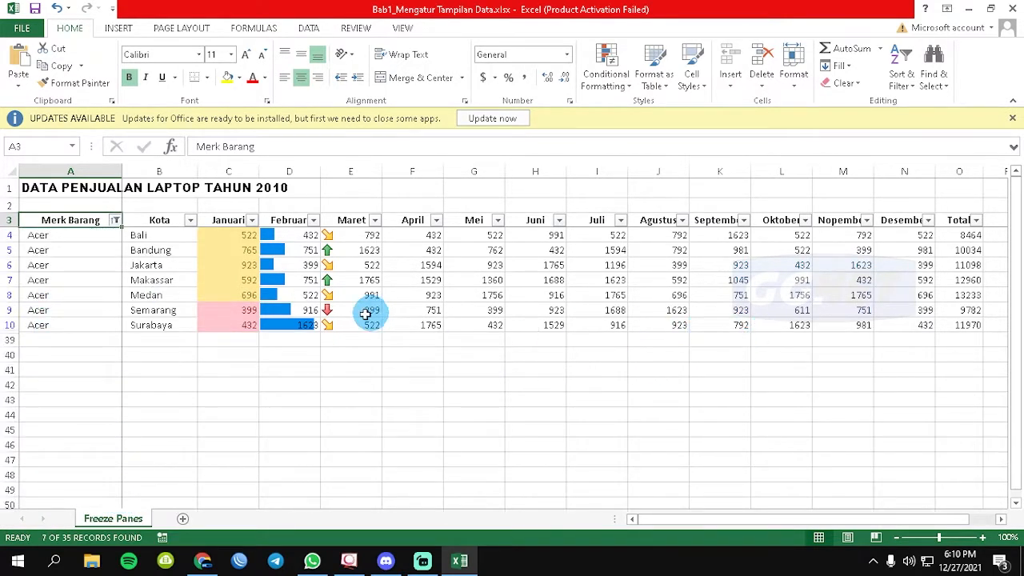
pyautogui.moveTo(64, 235); pyautogui.dragTo(62, 321)
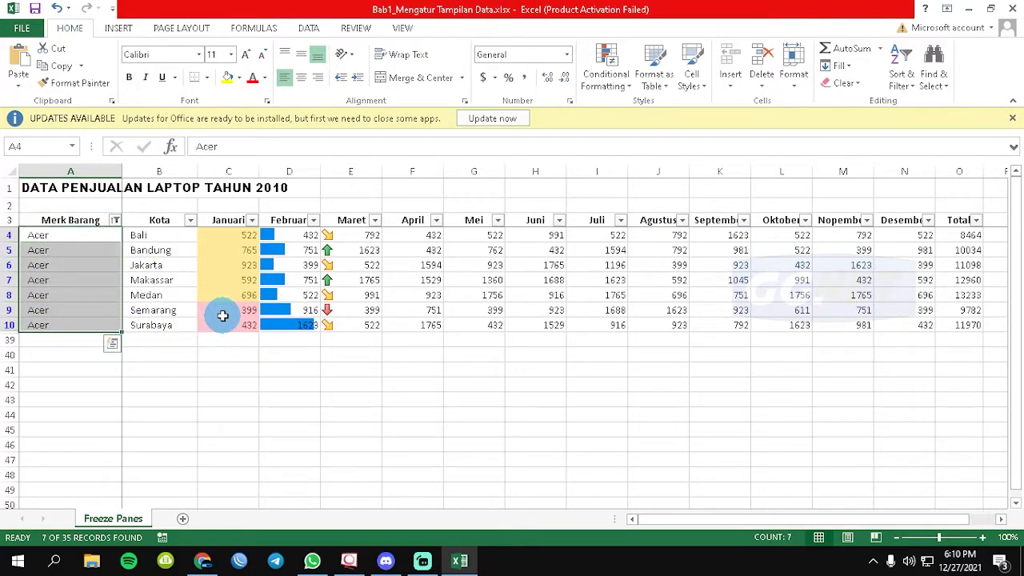
pyautogui.click(272, 309)
# Step: Filter the Maret column by cell icon to show only rows with the green up arrow
pyautogui.moveTo(345, 237); pyautogui.dragTo(345, 325)
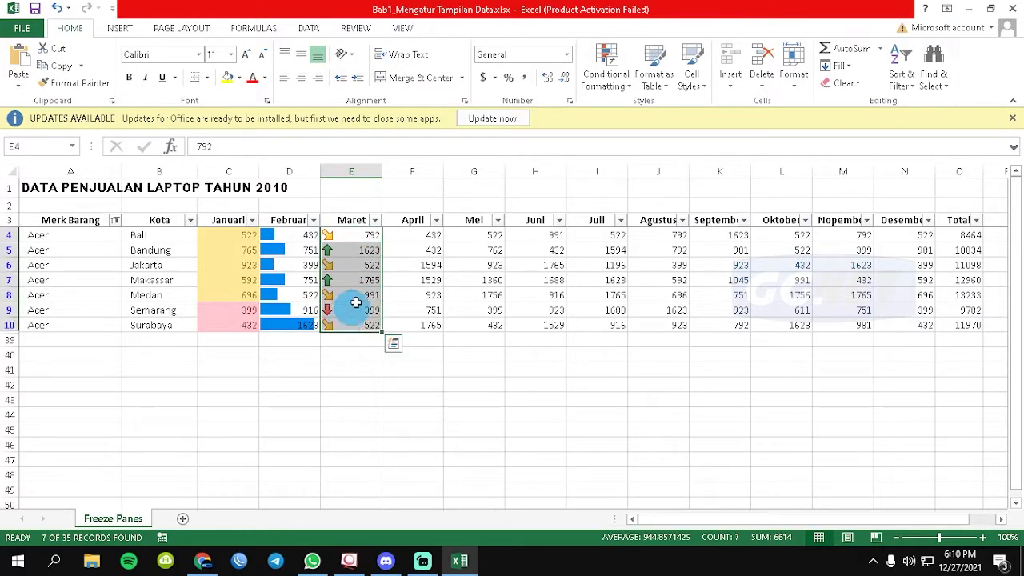
pyautogui.click(376, 220)
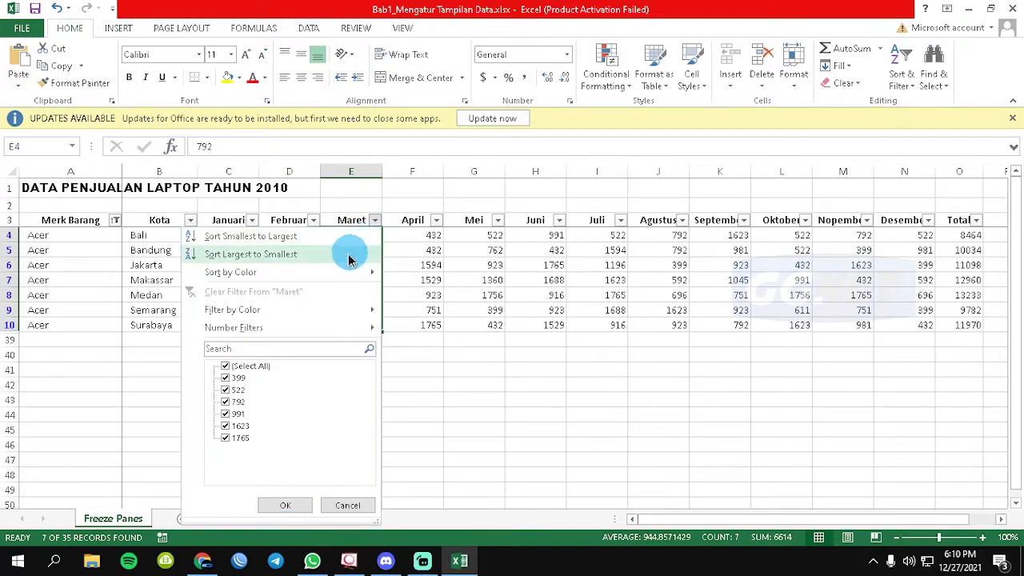
pyautogui.moveTo(336, 311)
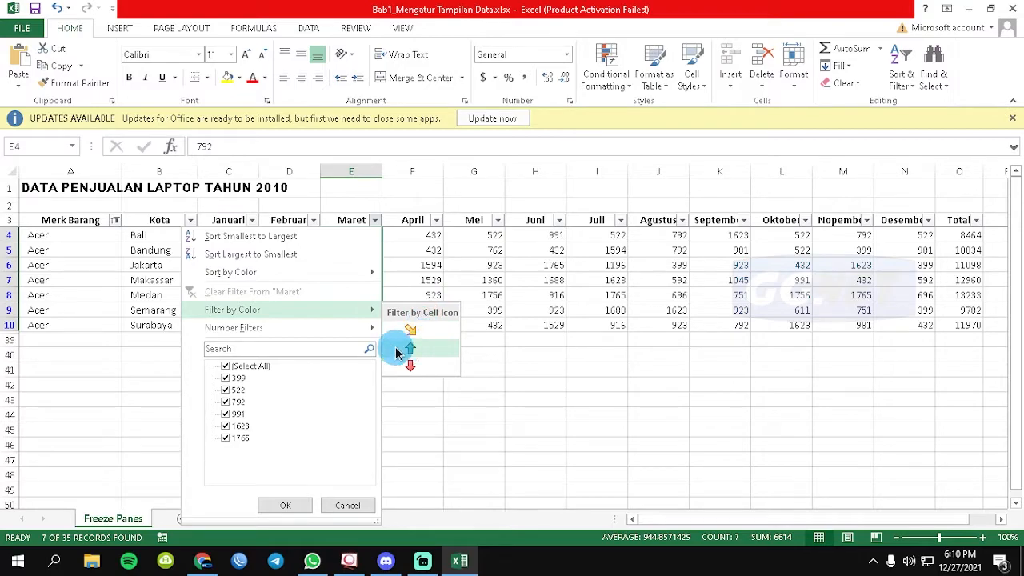
pyautogui.click(436, 350)
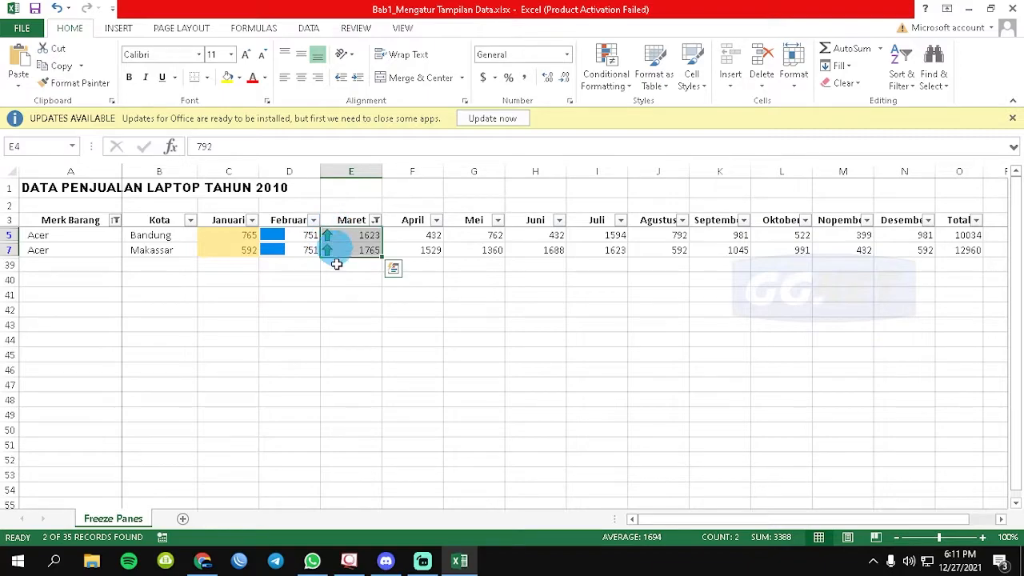
# Step: Clear the filters from the Maret and Merk Barang columns
pyautogui.click(376, 221)
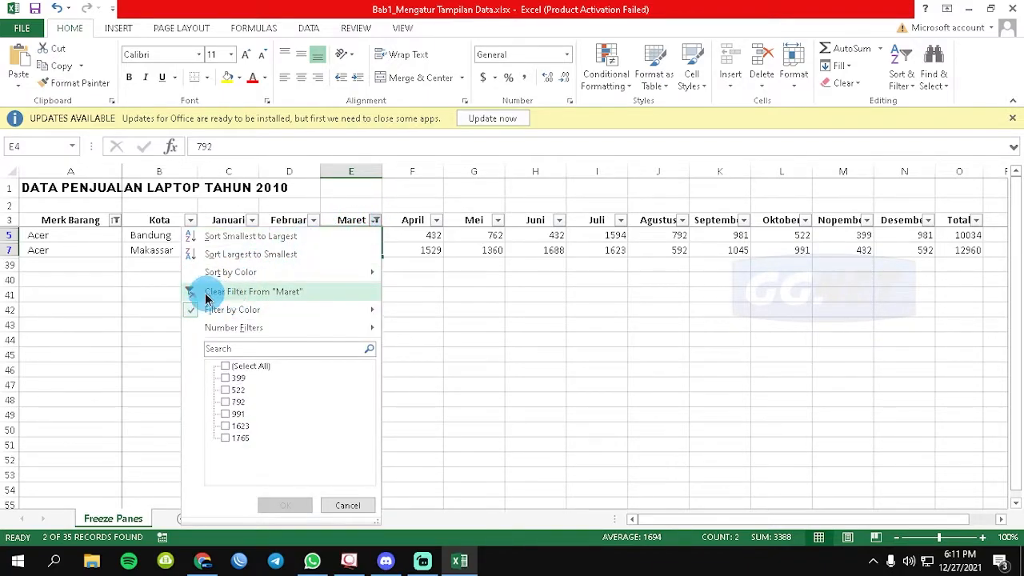
pyautogui.click(262, 294)
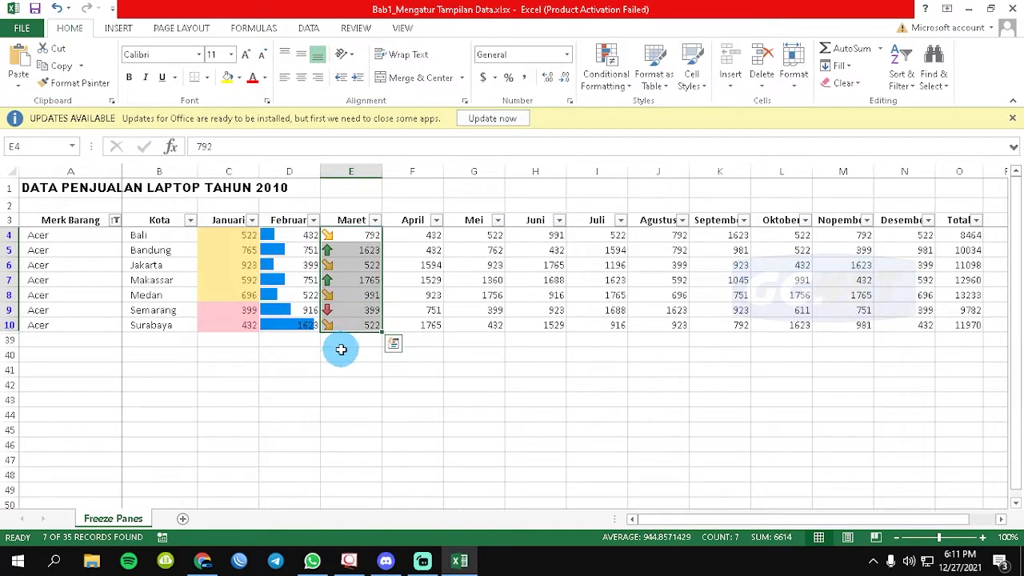
pyautogui.click(117, 222)
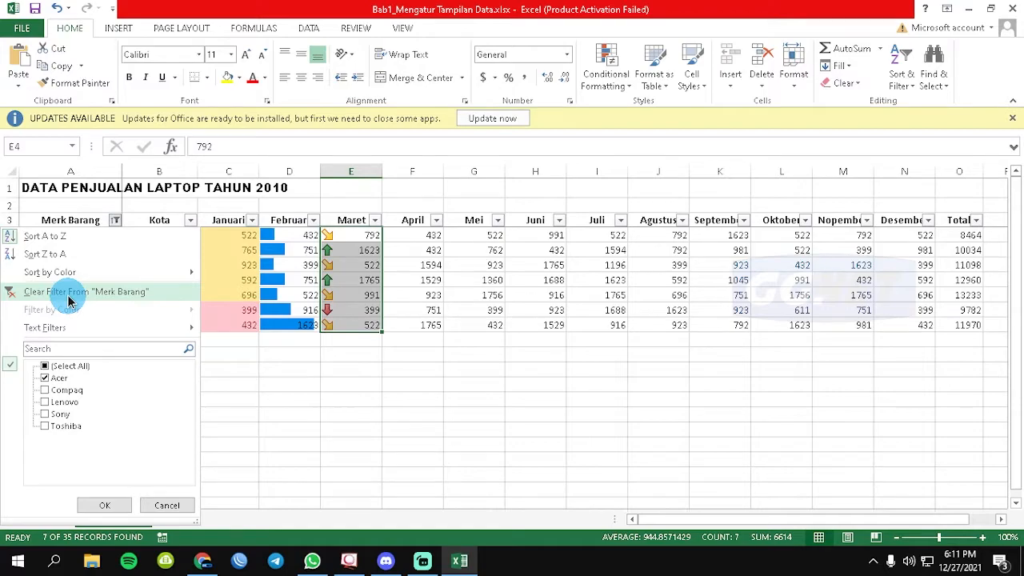
pyautogui.click(136, 293)
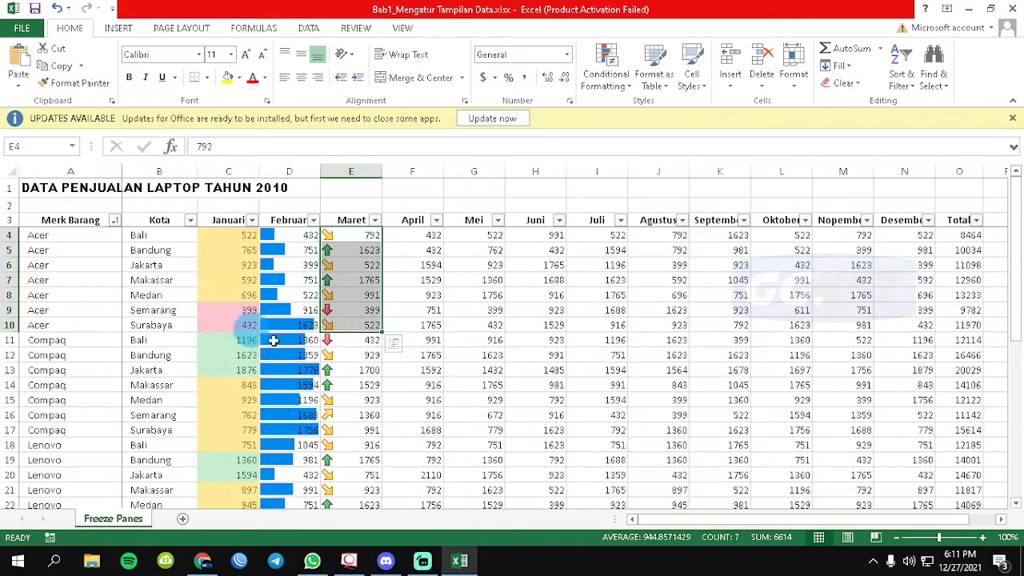
pyautogui.click(588, 352)
# Step: Begin a SUBTOTAL formula with function 9 - SUM in cell C40, the Januari cell of the TOTAL row
pyautogui.scroll(-6, 1004, 348)
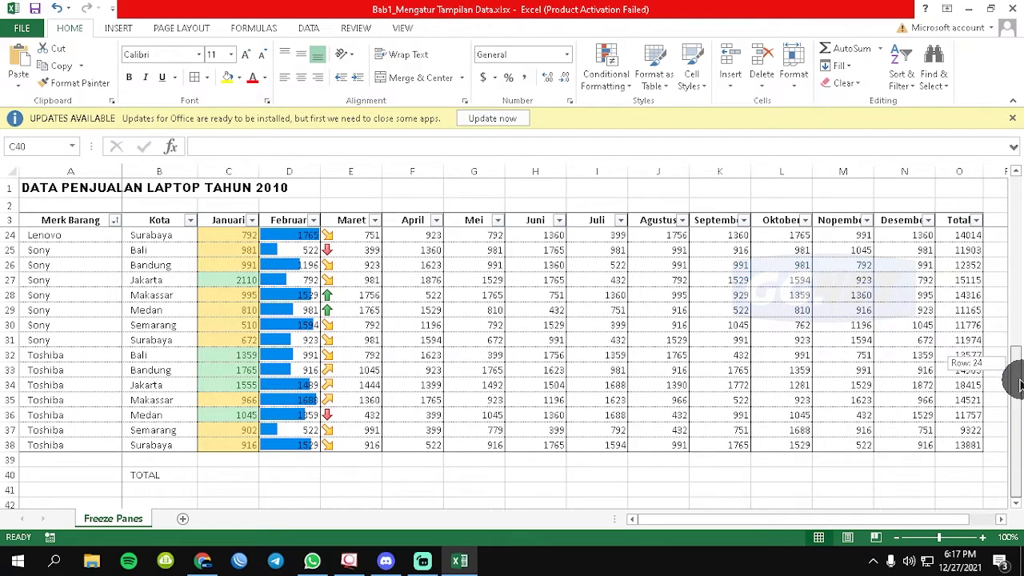
pyautogui.click(251, 475)
pyautogui.doubleClick(235, 475)
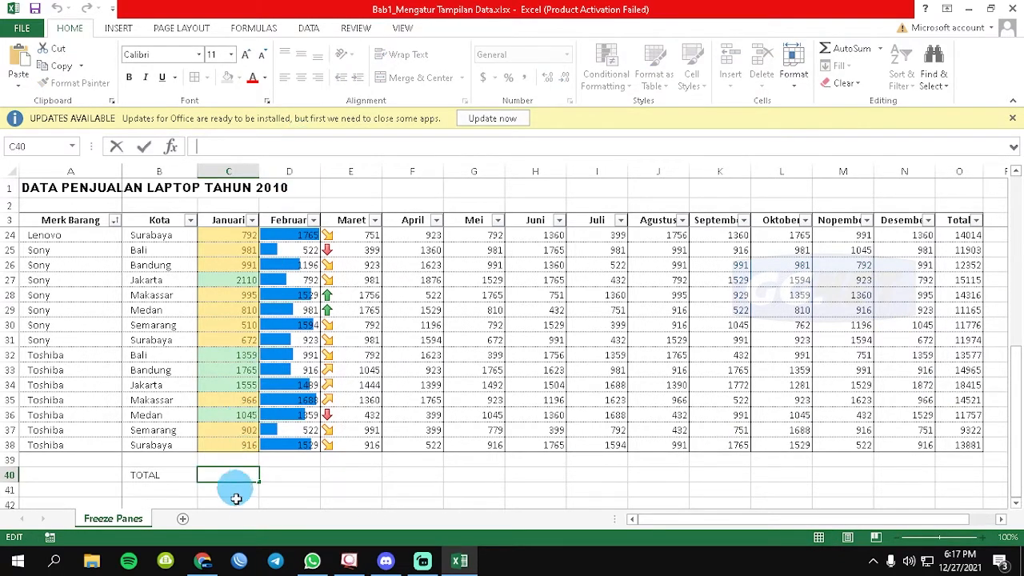
pyautogui.doubleClick(238, 478)
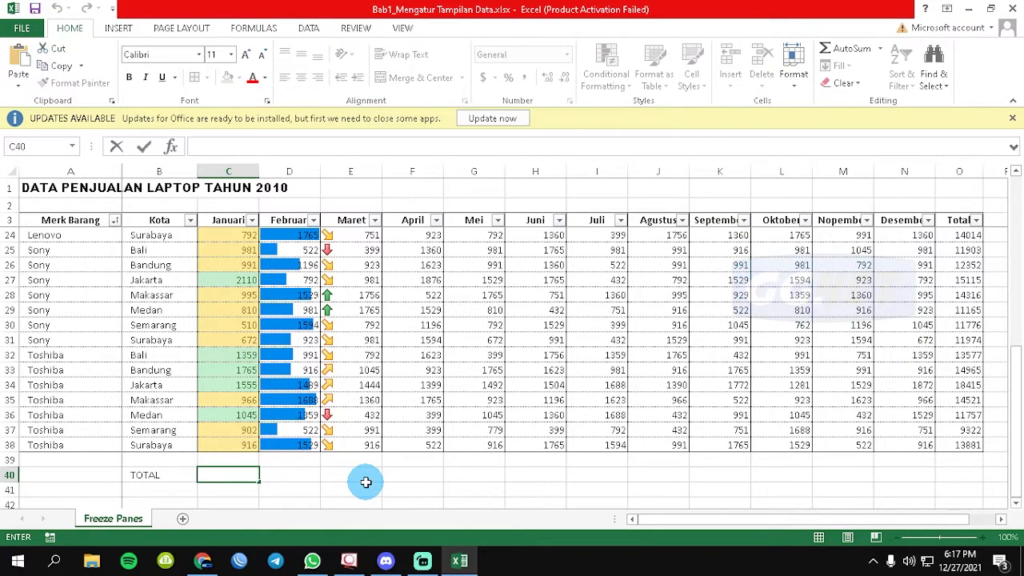
pyautogui.write('=SUBTOTAL')
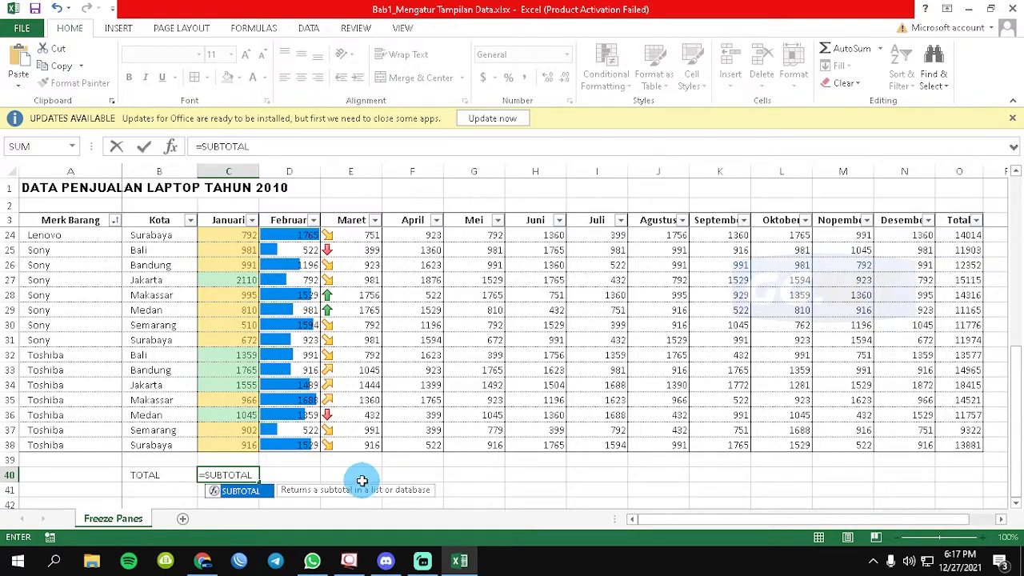
pyautogui.write('(')
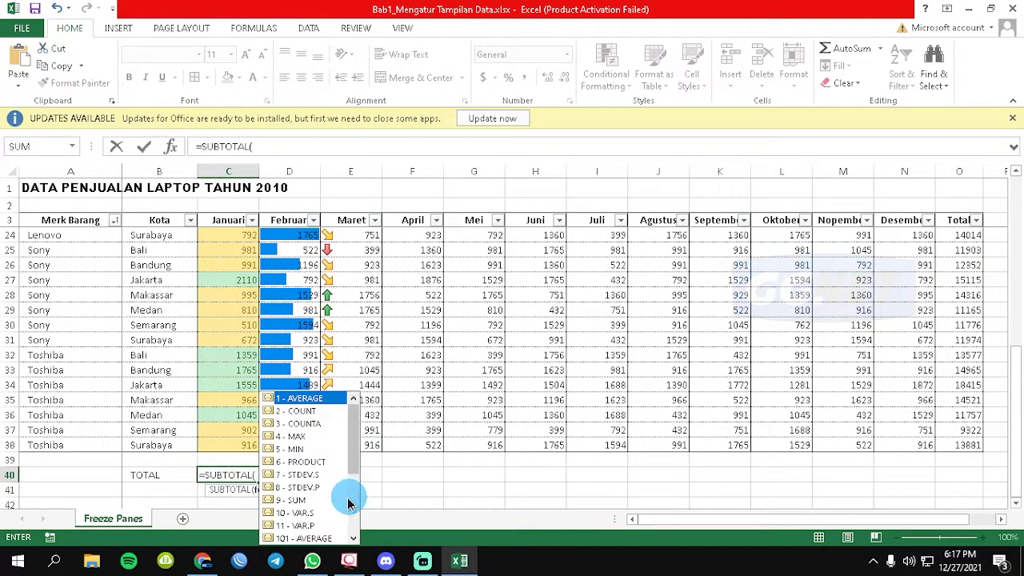
pyautogui.click(306, 502)
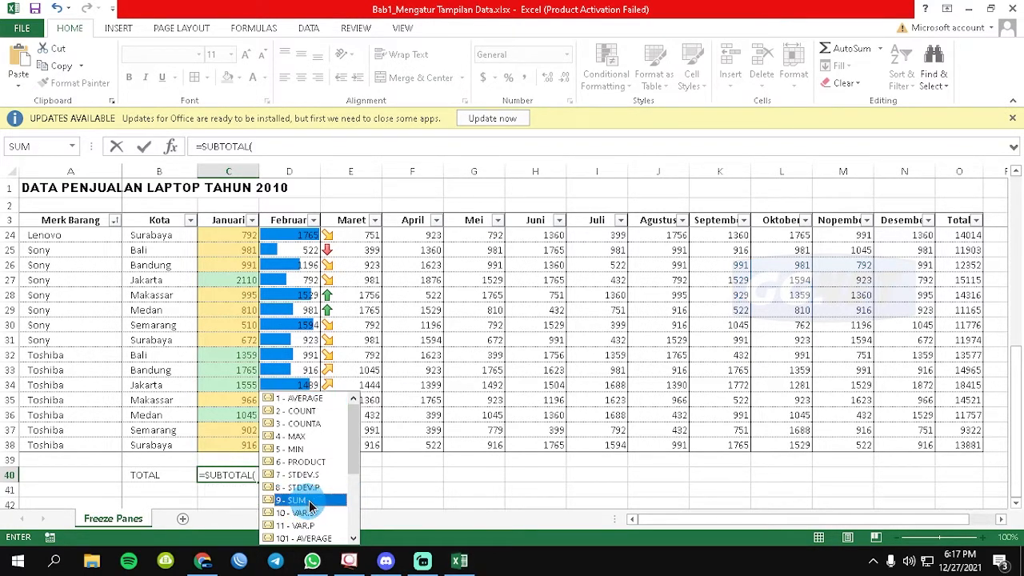
pyautogui.doubleClick(318, 502)
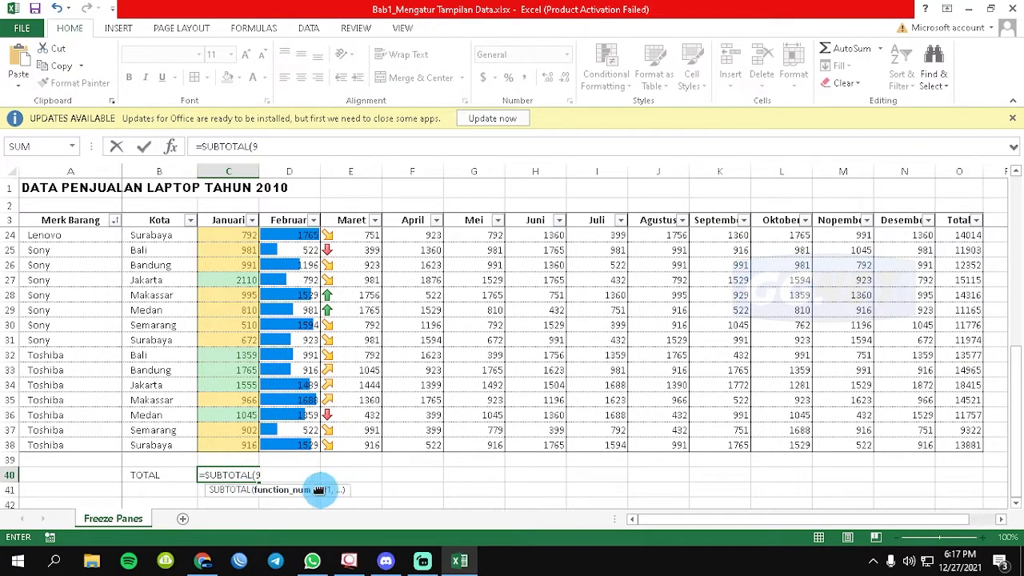
pyautogui.write(',')
# Step: Complete the C40 SUBTOTAL formula with the Januari range C4:C38 as its reference
pyautogui.scroll(1, 276, 476)
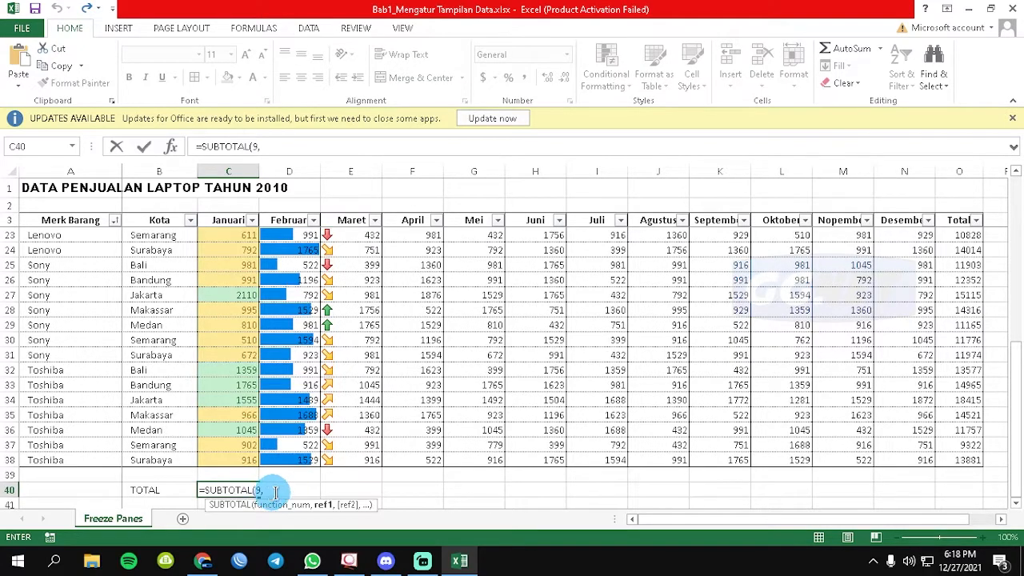
pyautogui.moveTo(1017, 352); pyautogui.dragTo(992, 229)
pyautogui.click(284, 237)
pyautogui.click(224, 236)
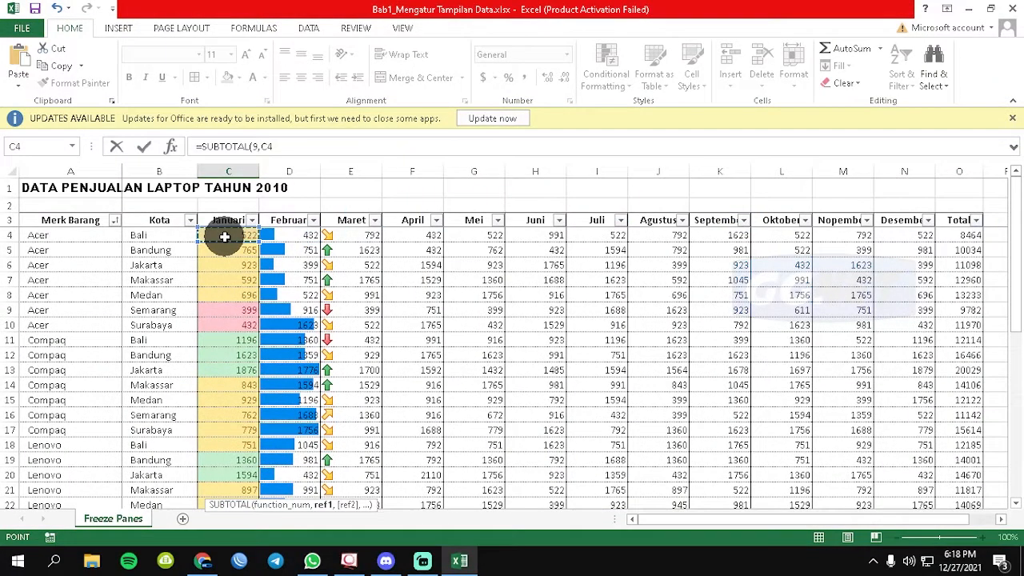
pyautogui.moveTo(225, 236); pyautogui.dragTo(234, 448)
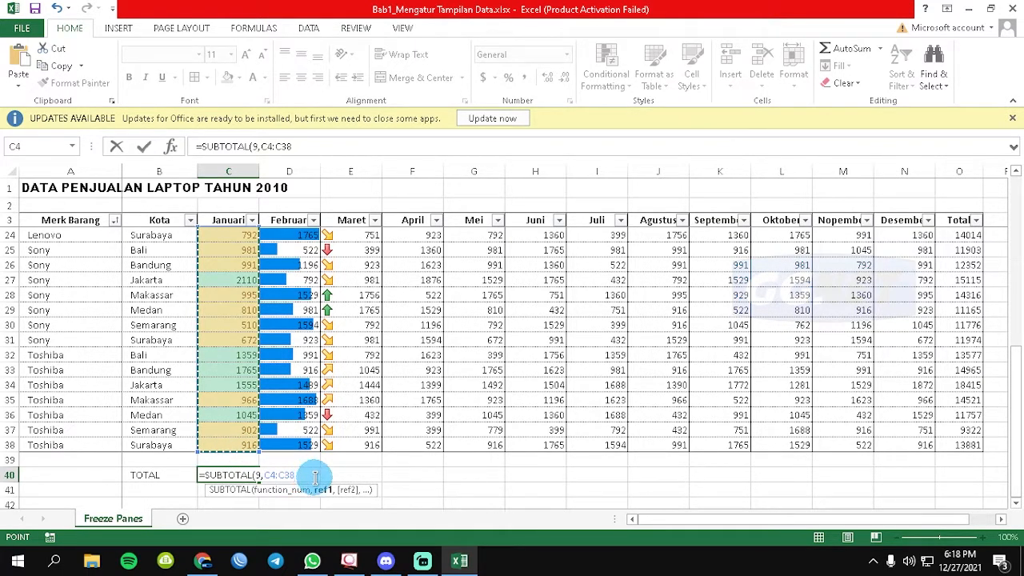
pyautogui.press('Return')
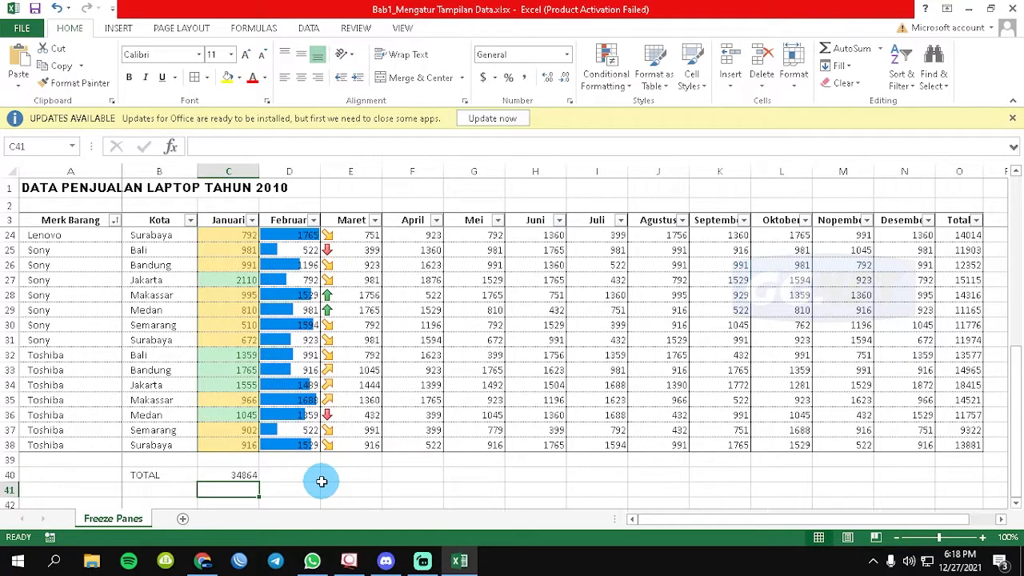
pyautogui.click(237, 444)
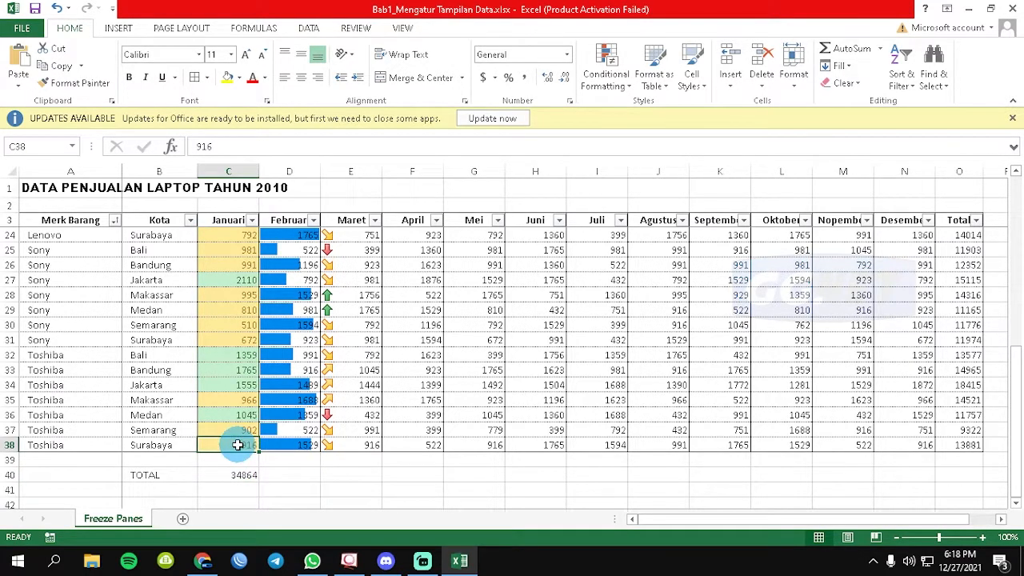
pyautogui.click(240, 475)
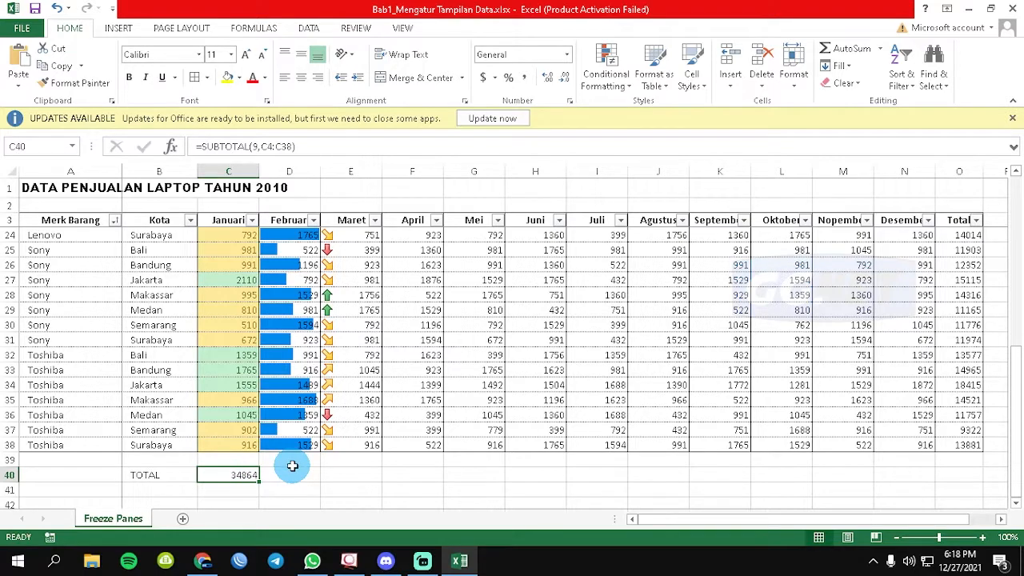
pyautogui.click(251, 220)
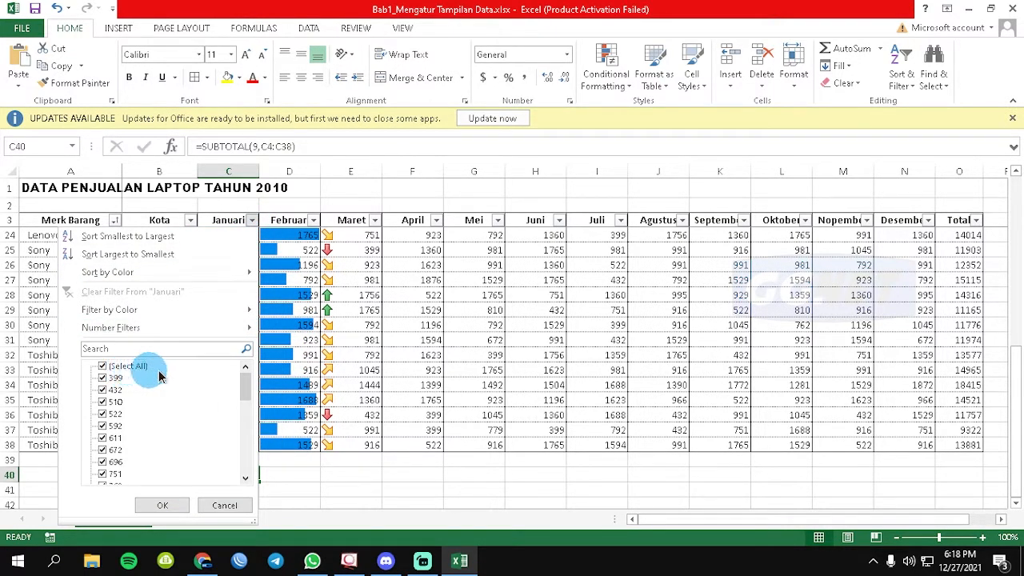
pyautogui.click(354, 302)
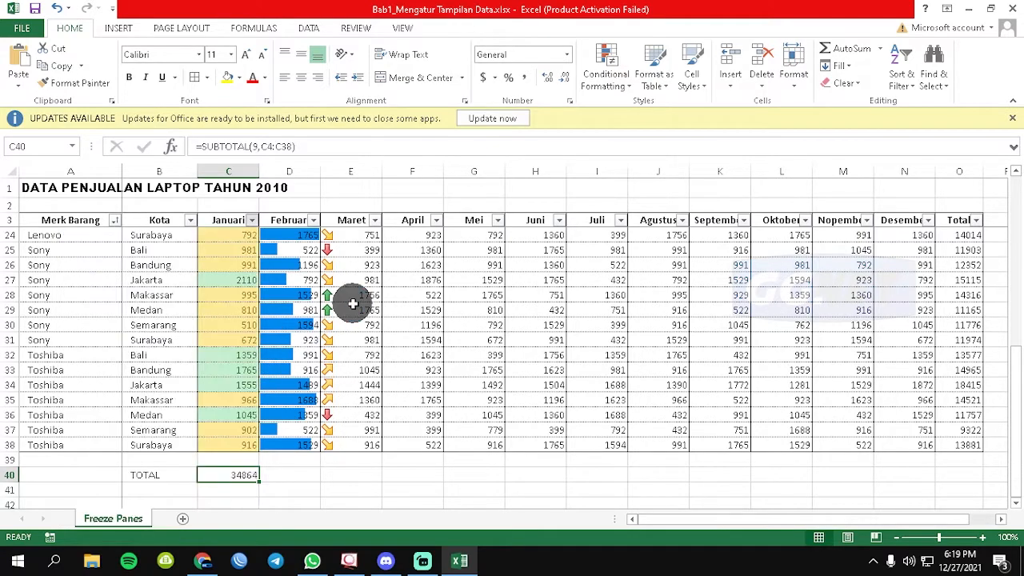
# Step: Filter the Merk Barang column to show only Acer rows and check the SUBTOTAL in the TOTAL row
pyautogui.click(115, 224)
pyautogui.click(46, 366)
pyautogui.click(45, 377)
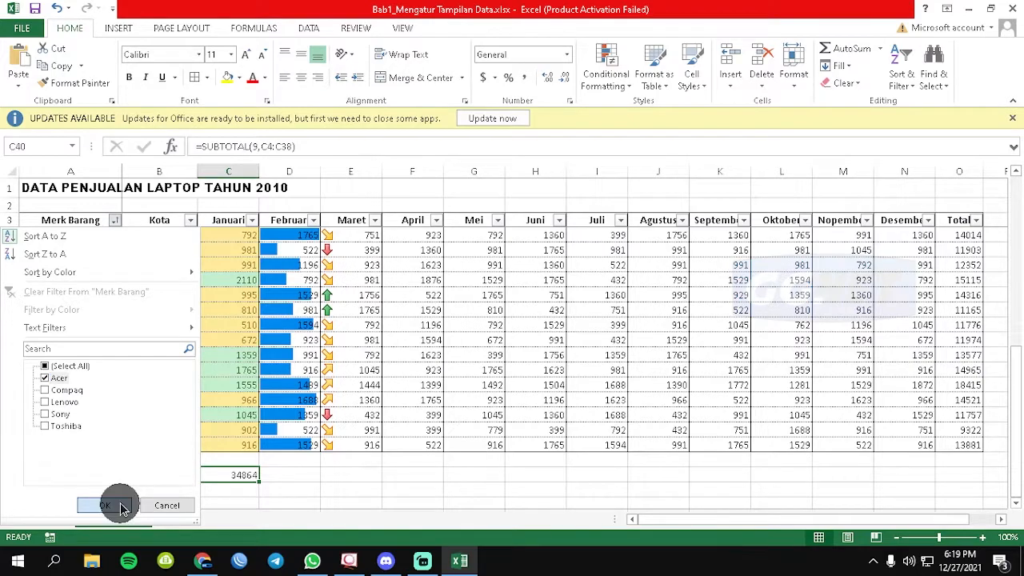
pyautogui.click(121, 508)
pyautogui.moveTo(1013, 322); pyautogui.dragTo(1014, 206)
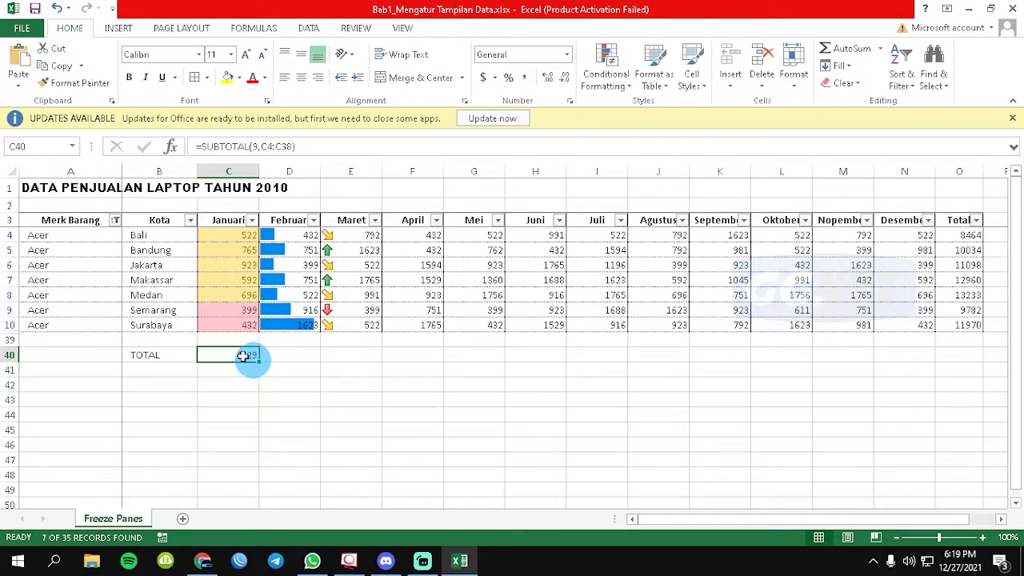
# Step: Switch the Merk Barang filter from Acer to Lenovo so only Lenovo rows are shown
pyautogui.click(115, 220)
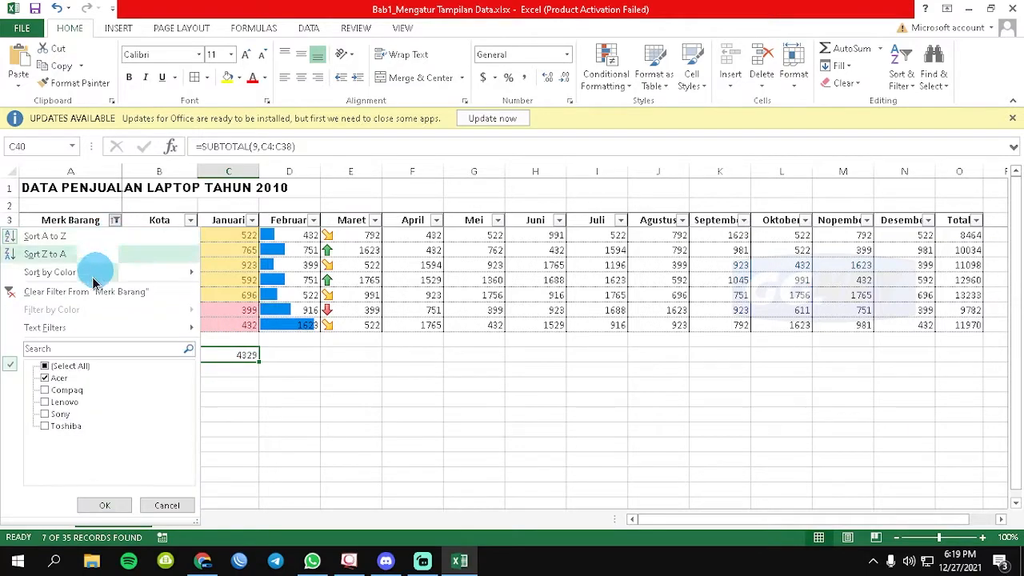
pyautogui.click(45, 378)
pyautogui.click(45, 402)
pyautogui.click(105, 505)
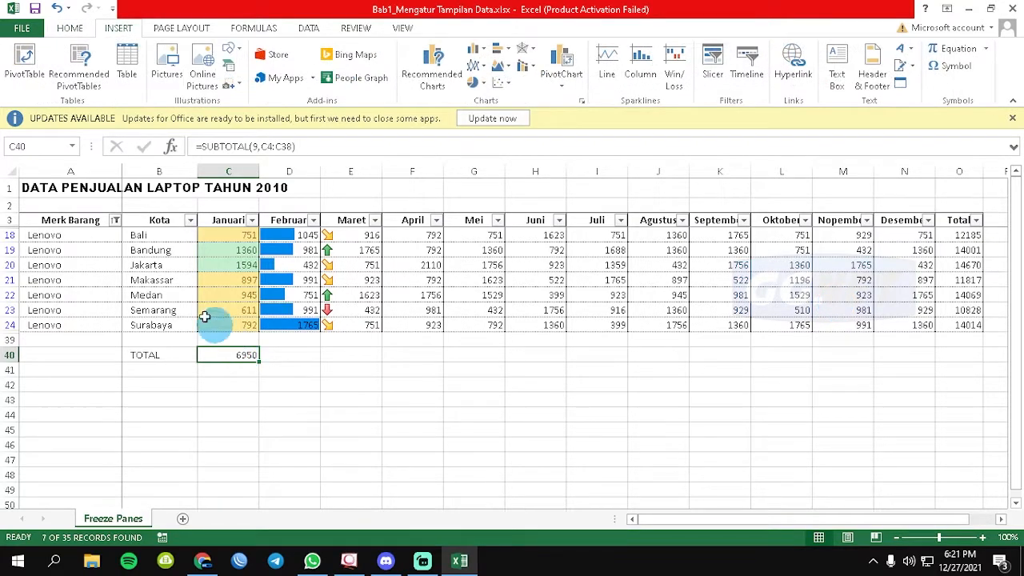
# Step: Clear the filter from the Merk Barang column
pyautogui.click(115, 221)
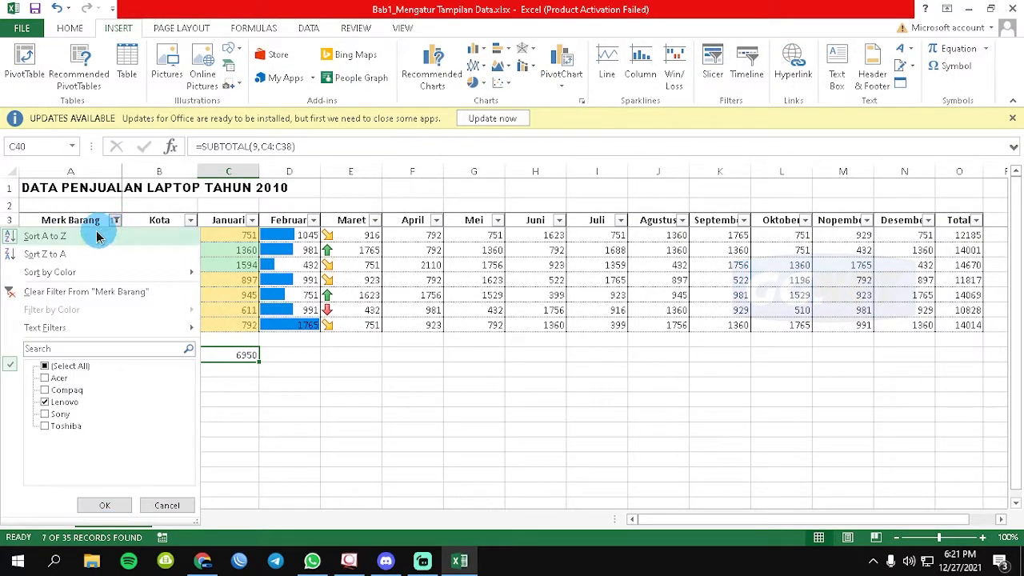
pyautogui.click(80, 293)
pyautogui.moveTo(1016, 210)
pyautogui.mouseDown()
pyautogui.moveTo(1009, 457)
pyautogui.moveTo(1009, 197)
pyautogui.mouseUp()
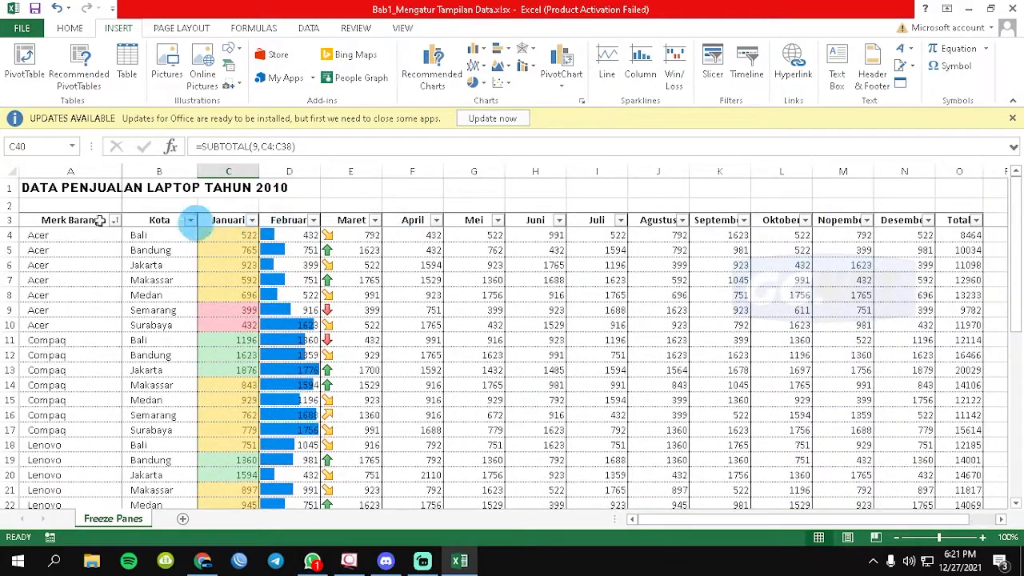
# Step: Select the laptop sales table A3:O38, including its headers, and name the range DATAPENJUALAN
pyautogui.click(45, 220)
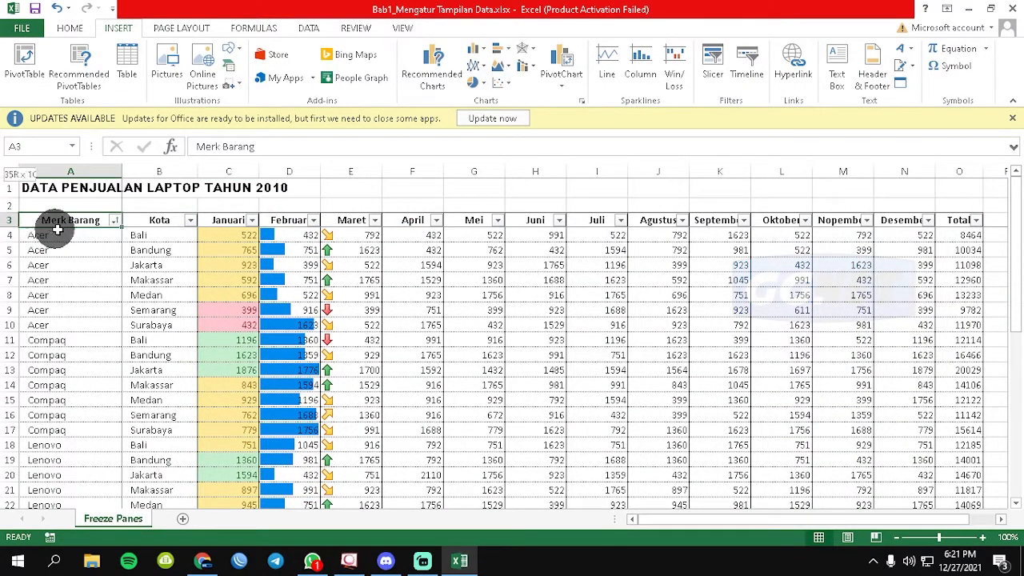
pyautogui.moveTo(51, 222); pyautogui.dragTo(949, 485)
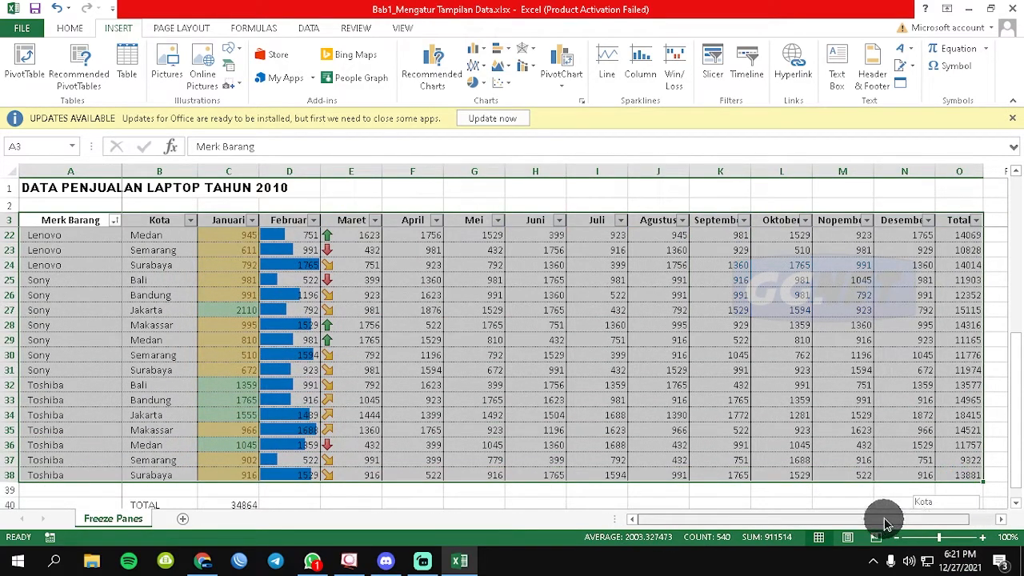
pyautogui.moveTo(1016, 428); pyautogui.dragTo(1014, 197)
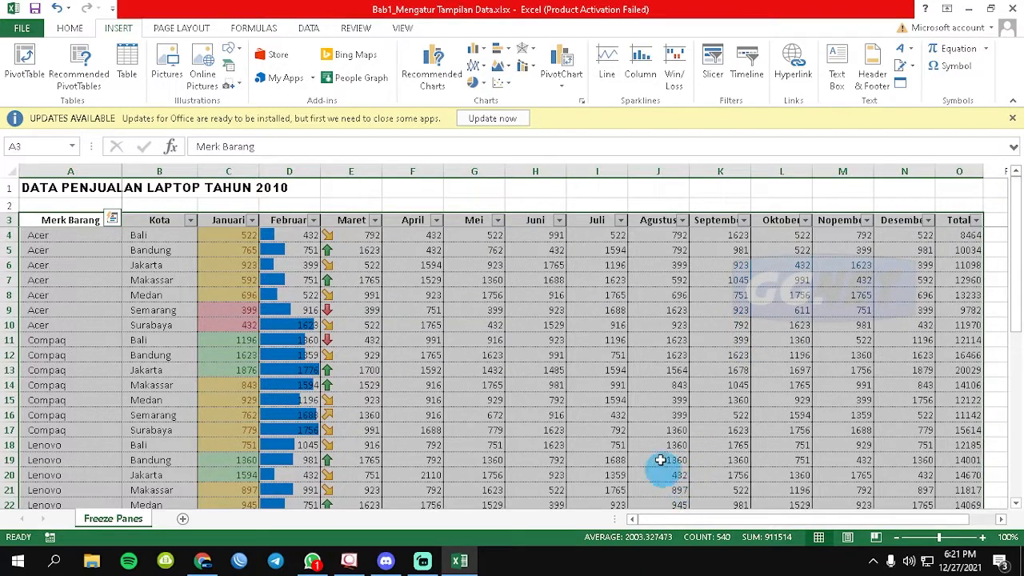
pyautogui.click(22, 146)
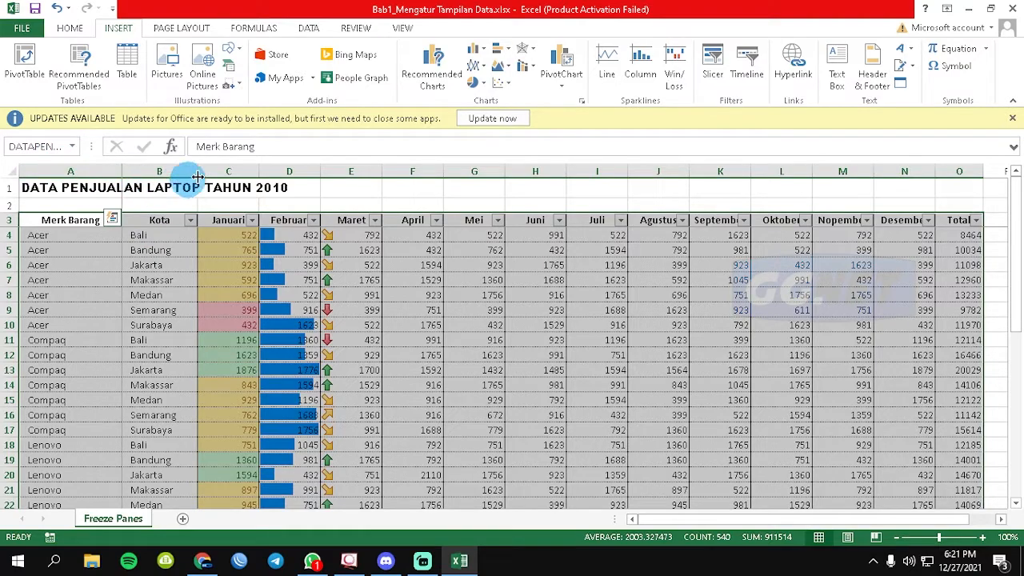
# Step: Create a PivotTable on a new worksheet with the named range DATAPENJUALAN as its source
pyautogui.click(70, 28)
pyautogui.click(118, 28)
pyautogui.click(69, 28)
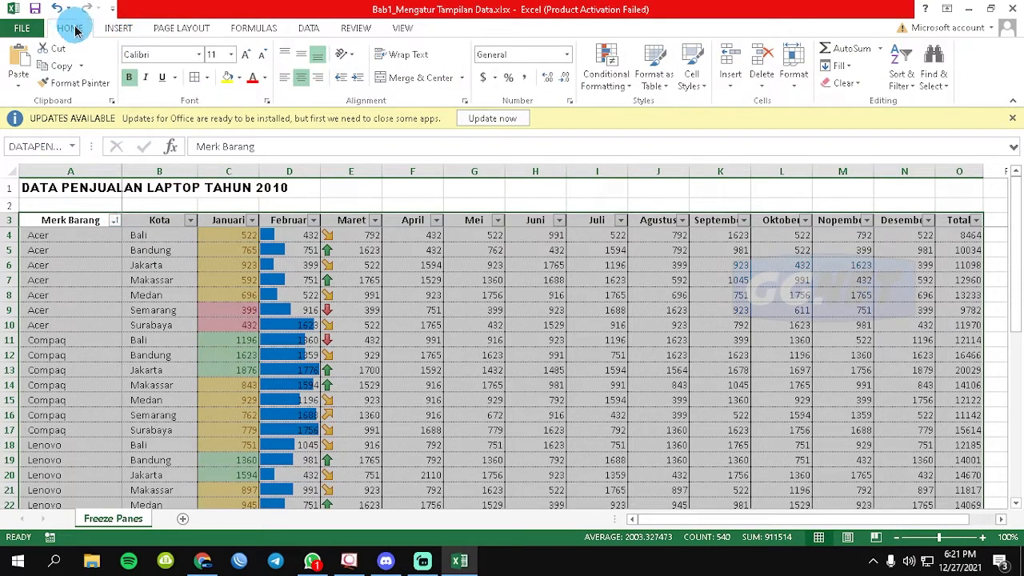
pyautogui.click(106, 30)
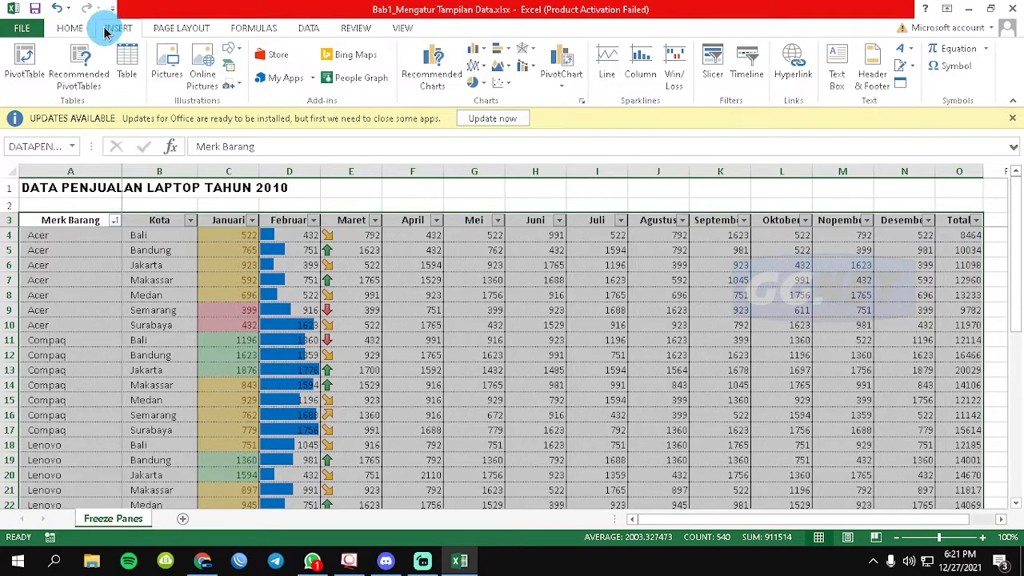
pyautogui.click(29, 74)
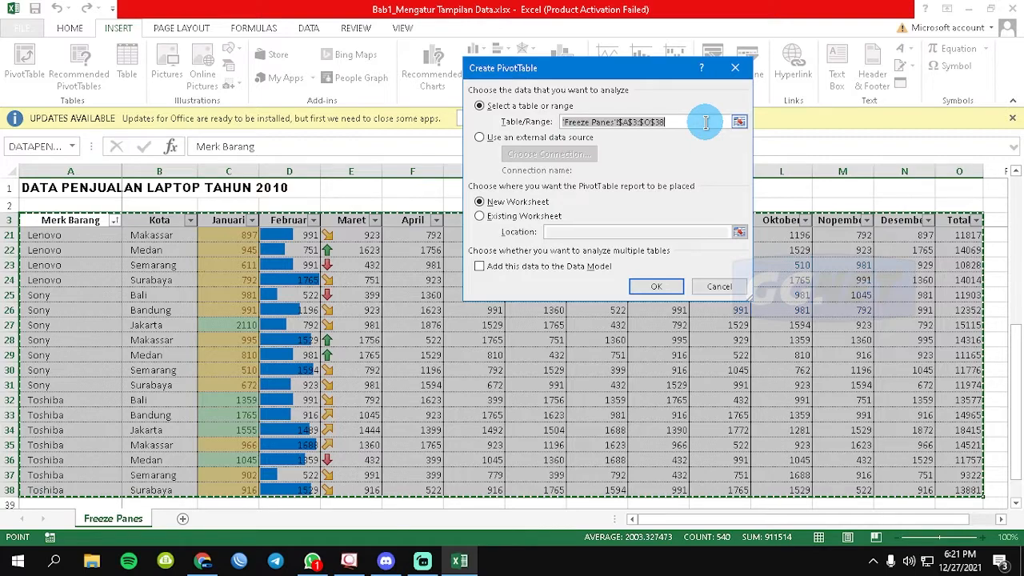
pyautogui.write('DATAPENJUALAN')
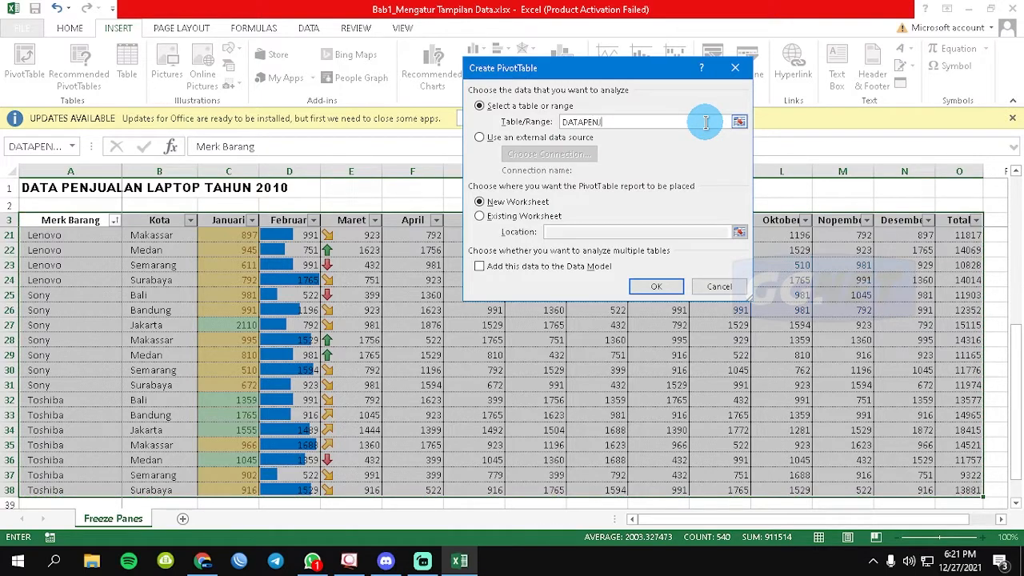
pyautogui.click(656, 286)
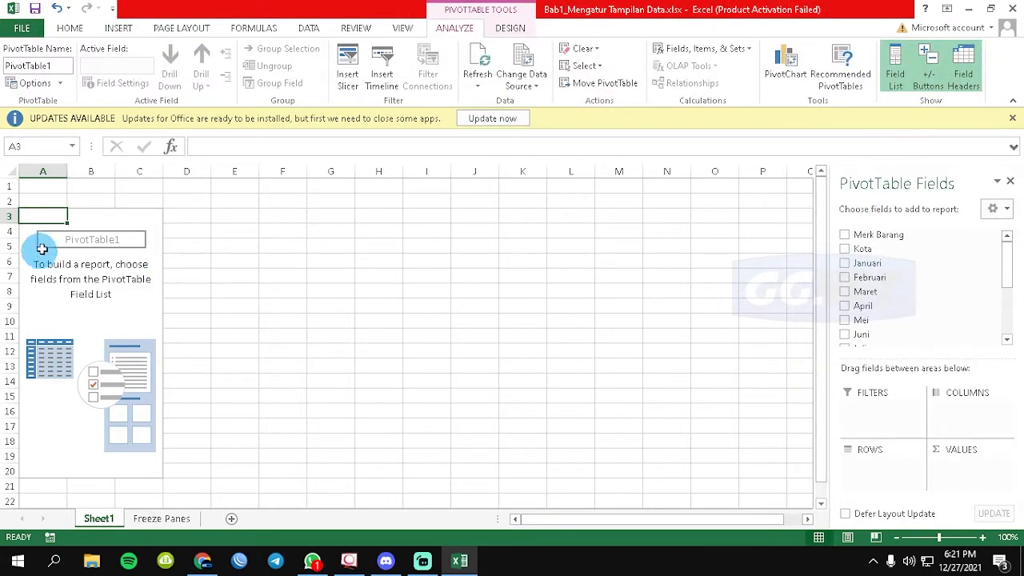
# Step: Widen the PivotTable field pane and add Merk Barang and Kota as row fields
pyautogui.moveTo(832, 261); pyautogui.dragTo(694, 257)
pyautogui.moveTo(1008, 269); pyautogui.dragTo(999, 231)
pyautogui.moveTo(729, 292); pyautogui.dragTo(732, 290)
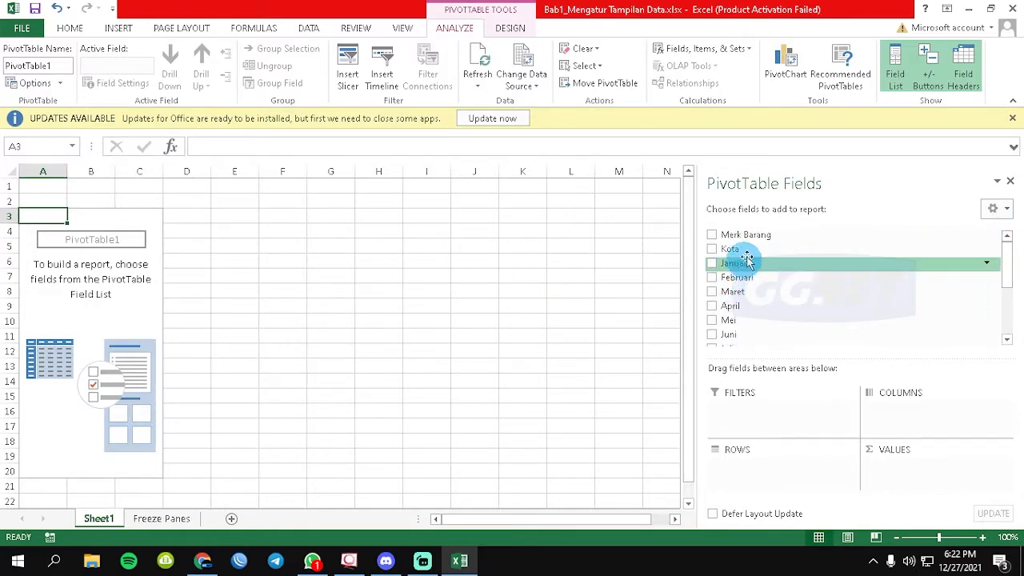
pyautogui.click(712, 236)
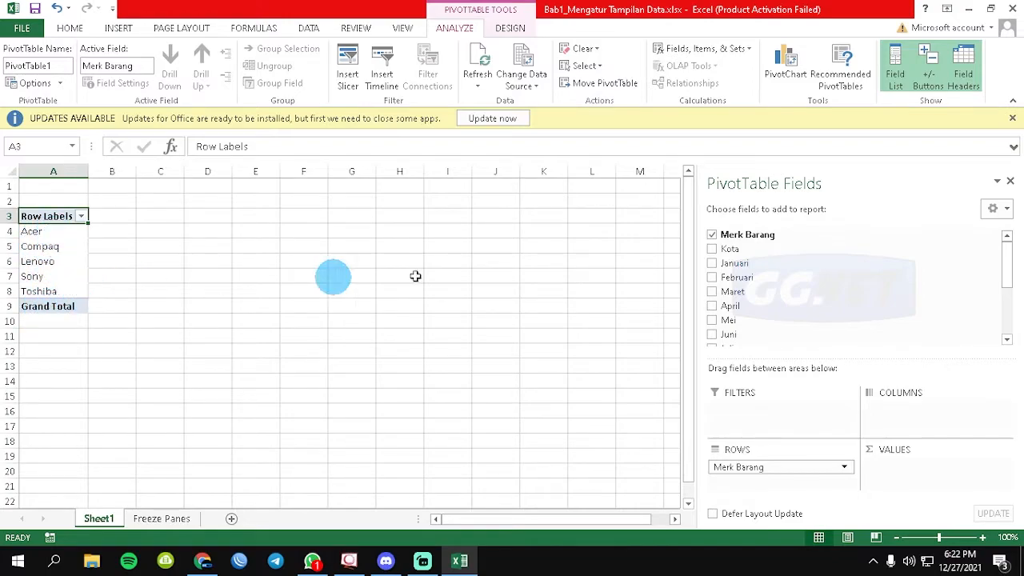
pyautogui.click(709, 252)
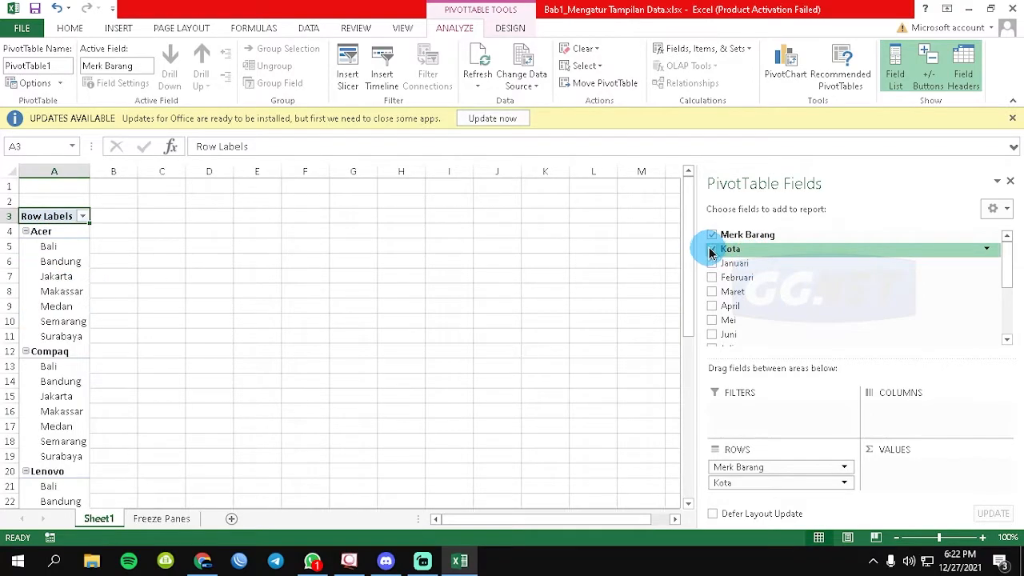
pyautogui.moveTo(690, 271); pyautogui.dragTo(681, 199)
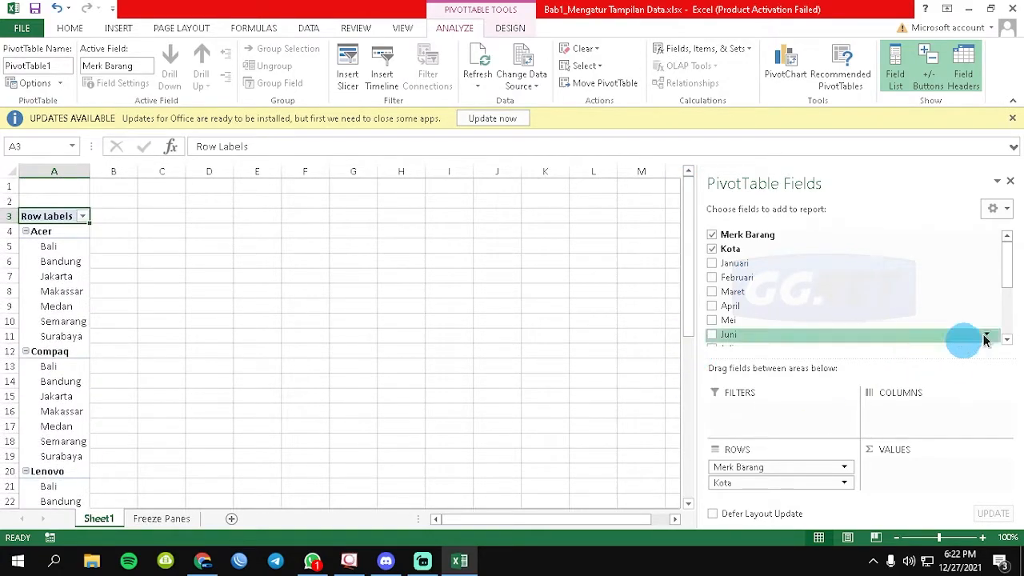
# Step: Add the Desember field to the PivotTable values and check Acer's city figures against its subtotal
pyautogui.moveTo(1005, 263); pyautogui.dragTo(1000, 313)
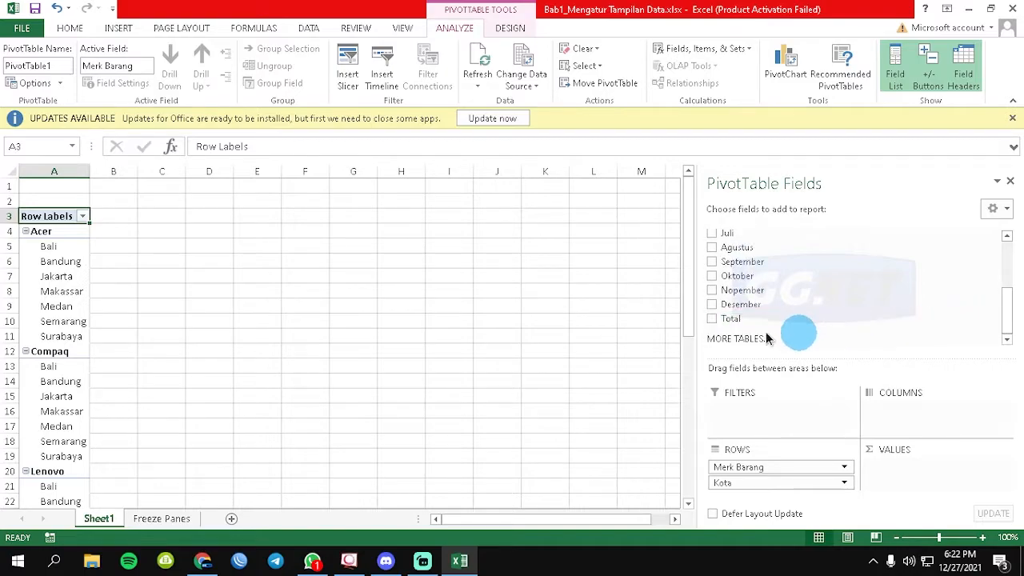
pyautogui.click(711, 305)
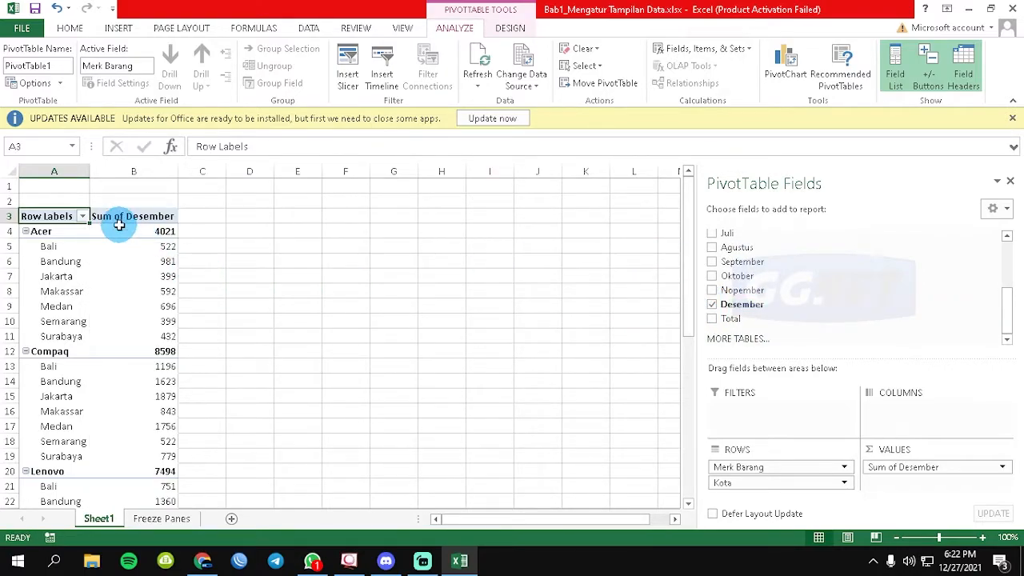
pyautogui.click(120, 260)
pyautogui.click(56, 245)
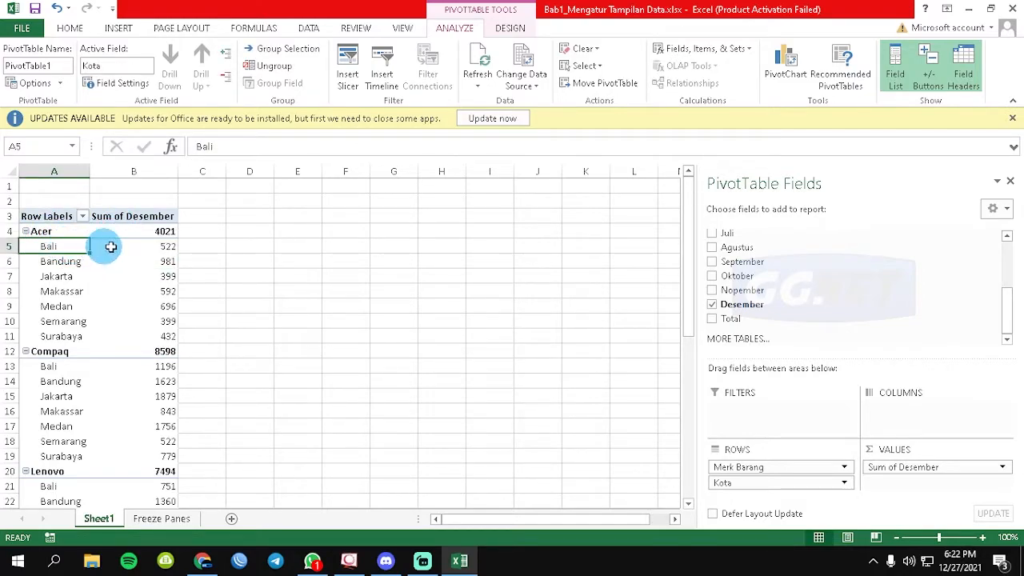
pyautogui.click(163, 244)
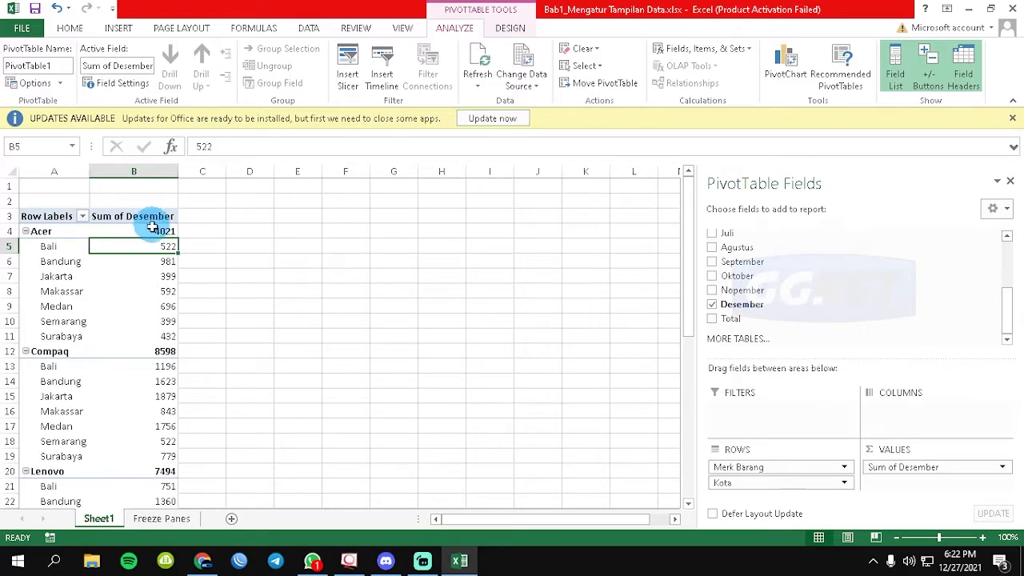
pyautogui.moveTo(162, 246); pyautogui.dragTo(161, 336)
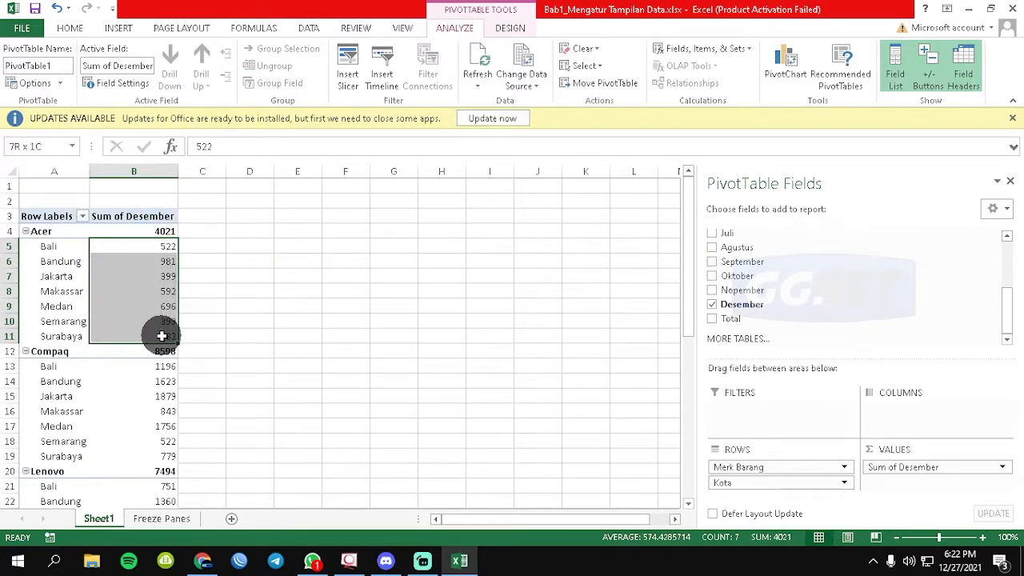
pyautogui.click(159, 231)
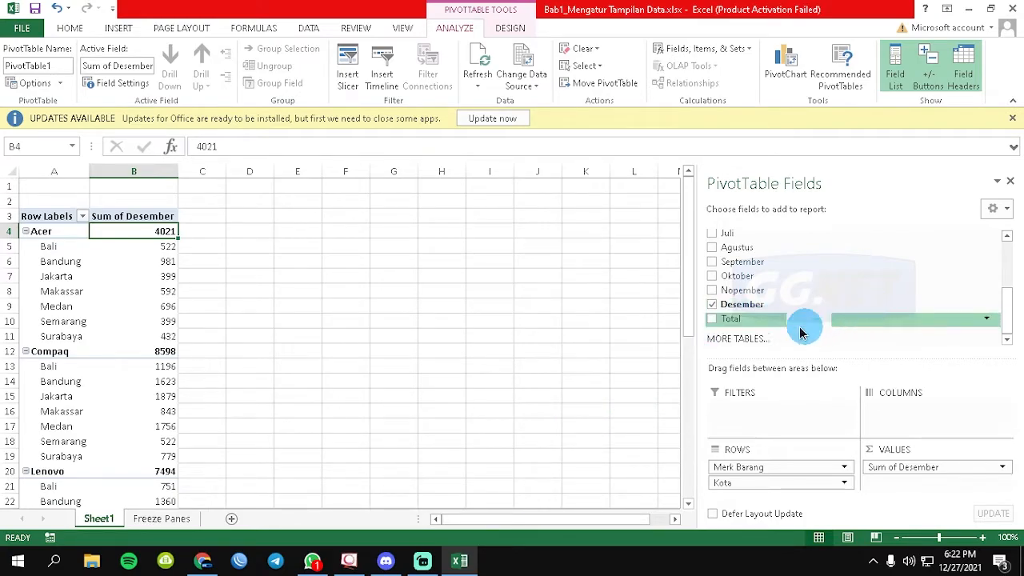
# Step: Add the Total field to the PivotTable values and remove the Desember field
pyautogui.click(712, 319)
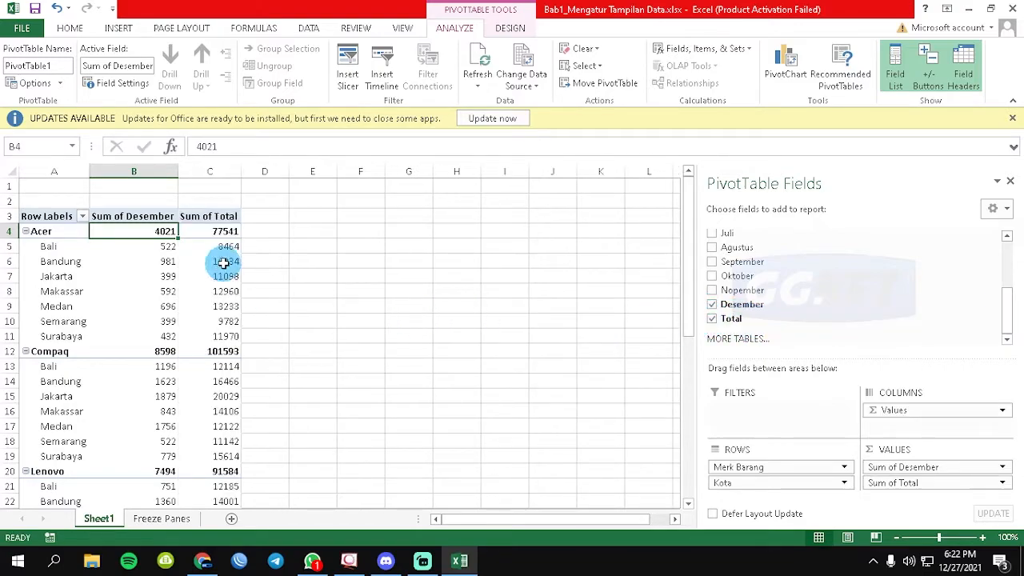
pyautogui.click(223, 246)
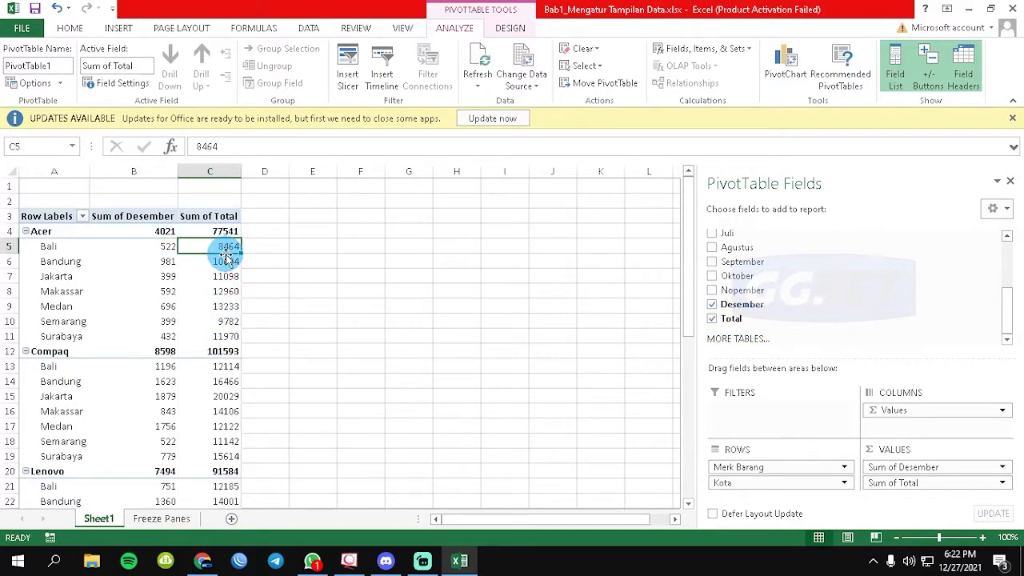
pyautogui.moveTo(1009, 309)
pyautogui.mouseDown()
pyautogui.moveTo(1003, 263)
pyautogui.moveTo(1005, 320)
pyautogui.mouseUp()
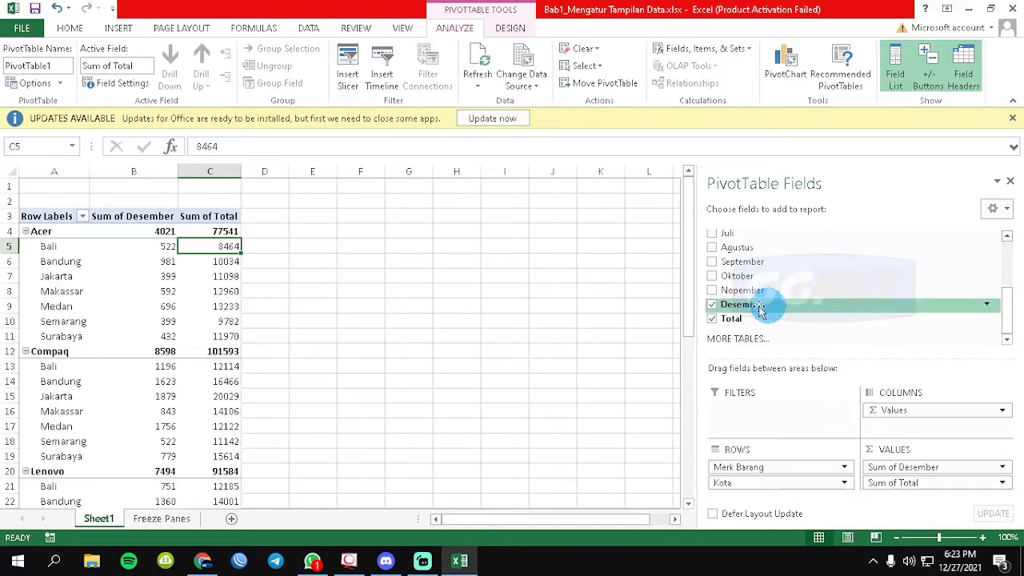
pyautogui.click(52, 231)
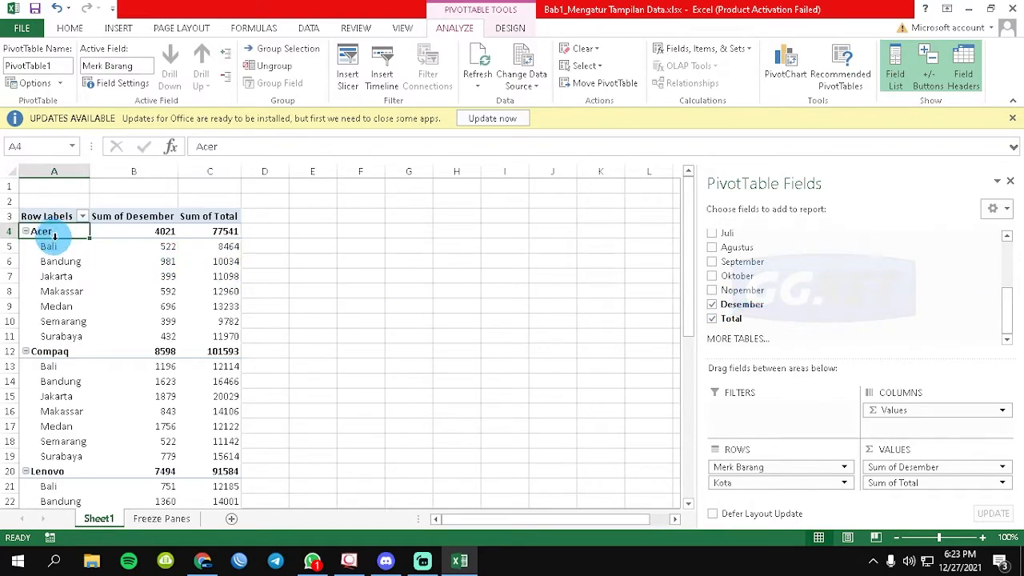
pyautogui.click(228, 250)
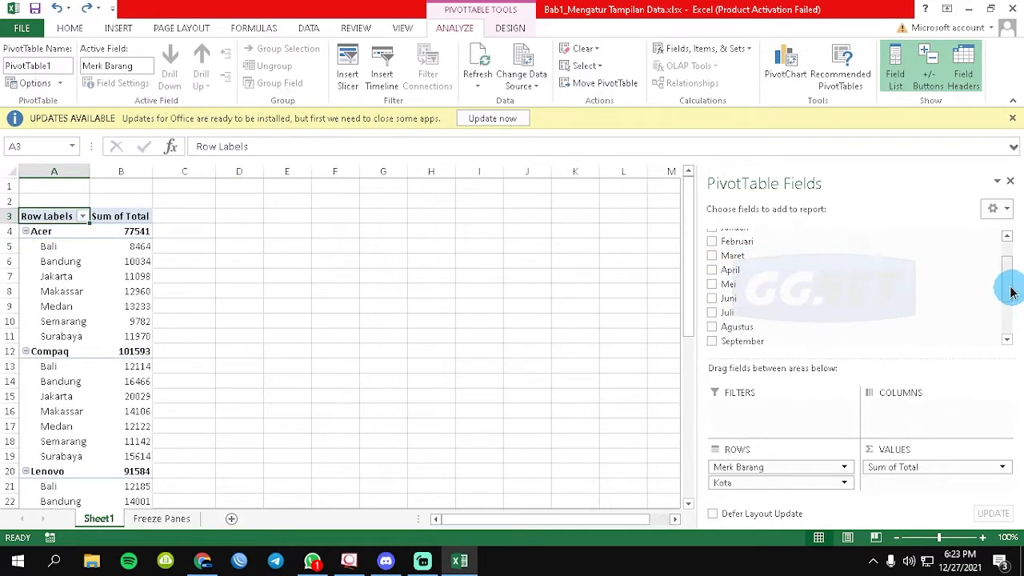
pyautogui.moveTo(1008, 286); pyautogui.dragTo(1010, 266)
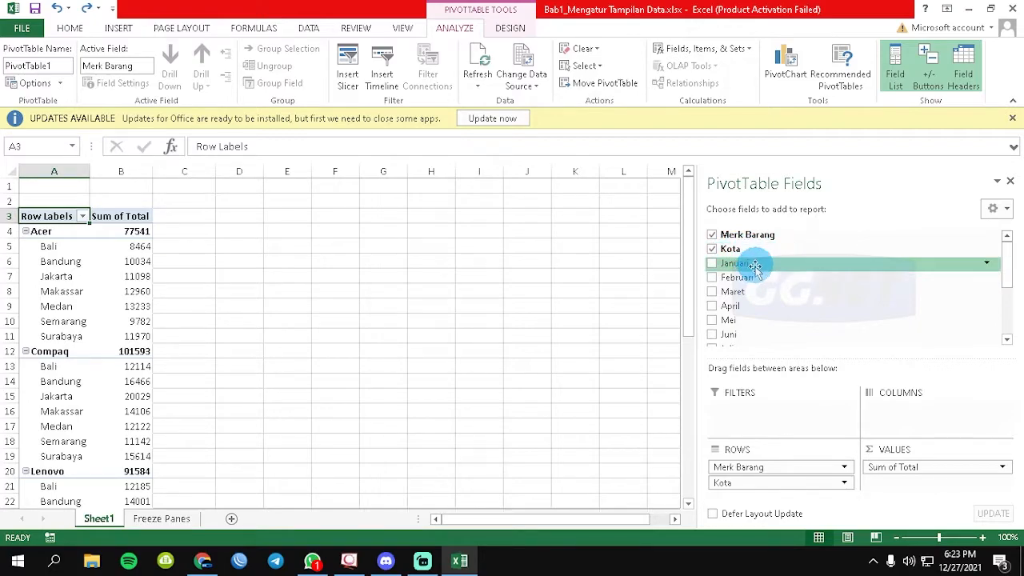
# Step: Remove the Total, Kota and Merk Barang fields from the PivotTable
pyautogui.moveTo(1005, 263); pyautogui.dragTo(1006, 240)
pyautogui.click(712, 325)
pyautogui.click(713, 249)
pyautogui.click(712, 236)
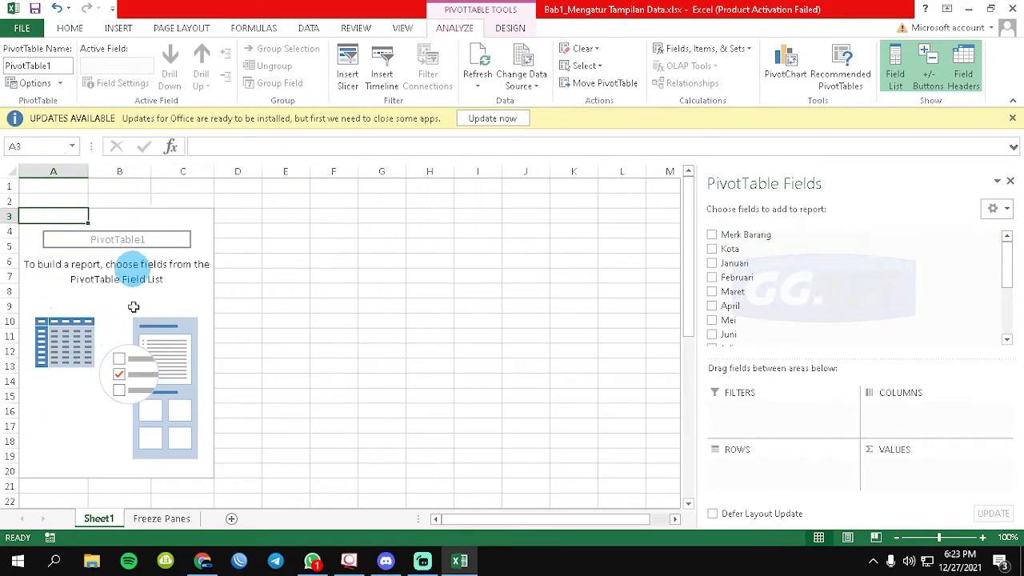
# Step: Add Merk Barang to the PivotTable as a column field and go through the brand headings
pyautogui.moveTo(800, 234); pyautogui.dragTo(777, 242)
pyautogui.moveTo(1005, 276); pyautogui.dragTo(1008, 241)
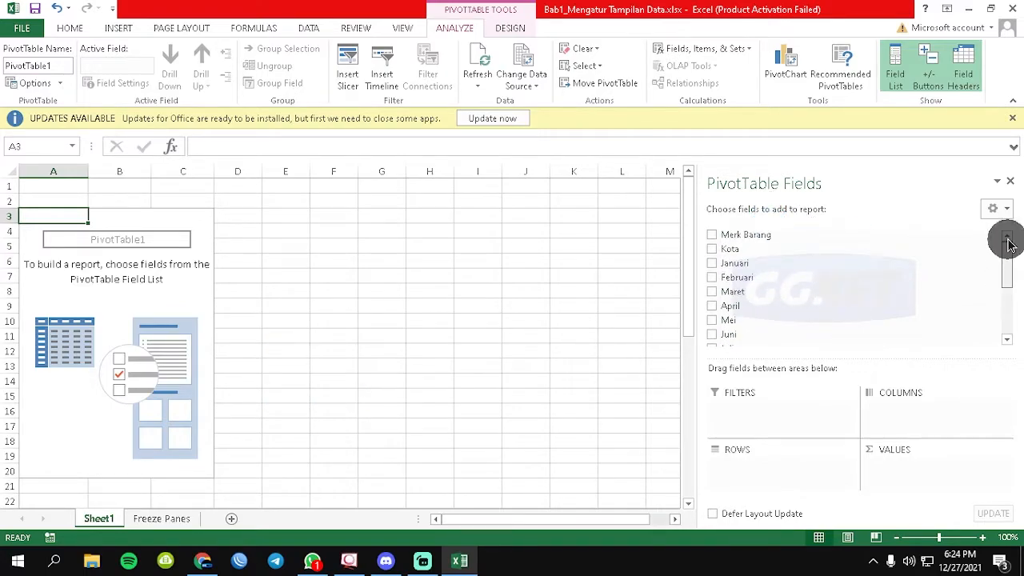
pyautogui.moveTo(744, 234); pyautogui.dragTo(907, 412)
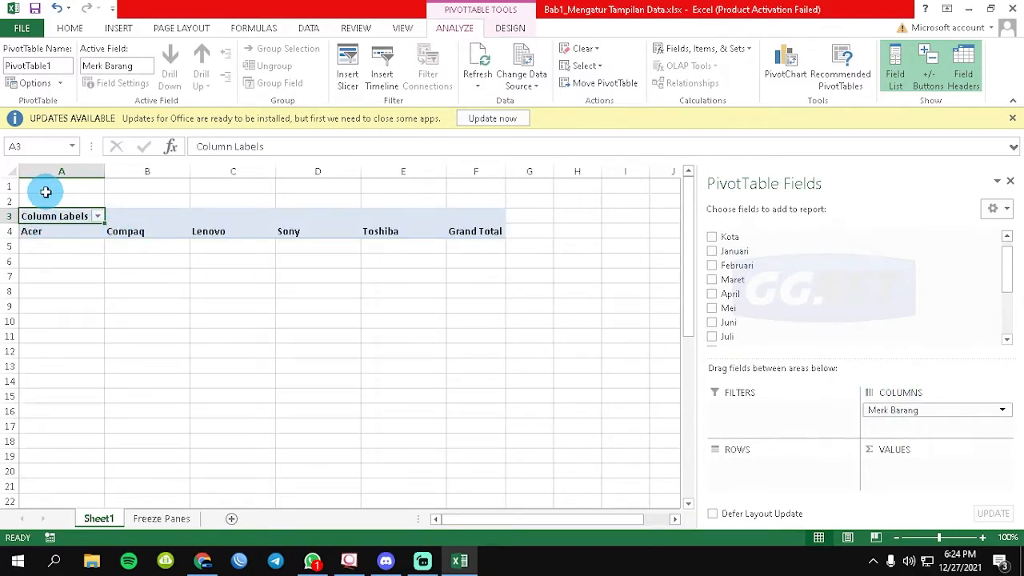
pyautogui.moveTo(1008, 288); pyautogui.dragTo(999, 265)
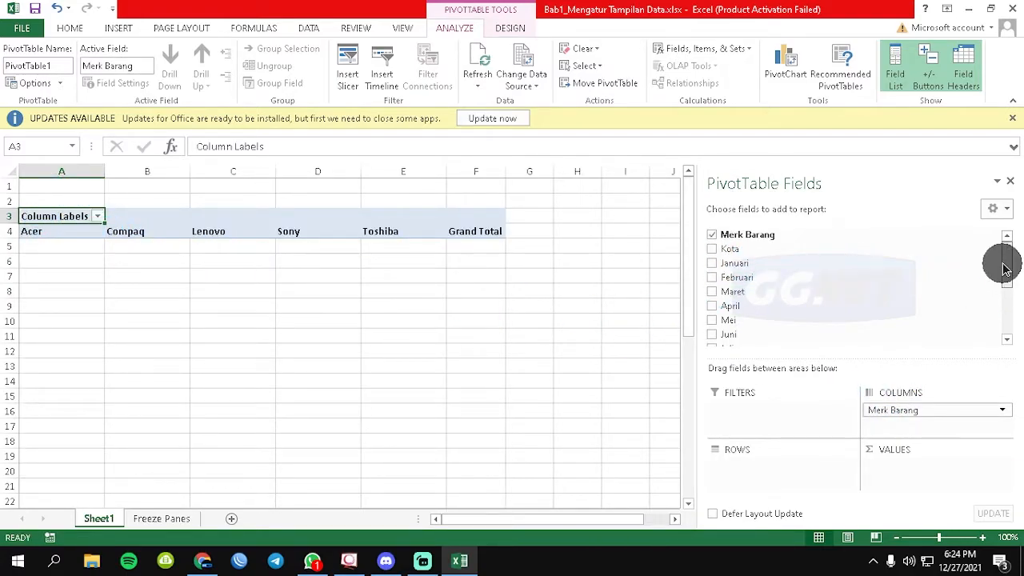
pyautogui.click(50, 235)
pyautogui.click(151, 235)
pyautogui.click(236, 233)
pyautogui.click(327, 232)
pyautogui.click(413, 233)
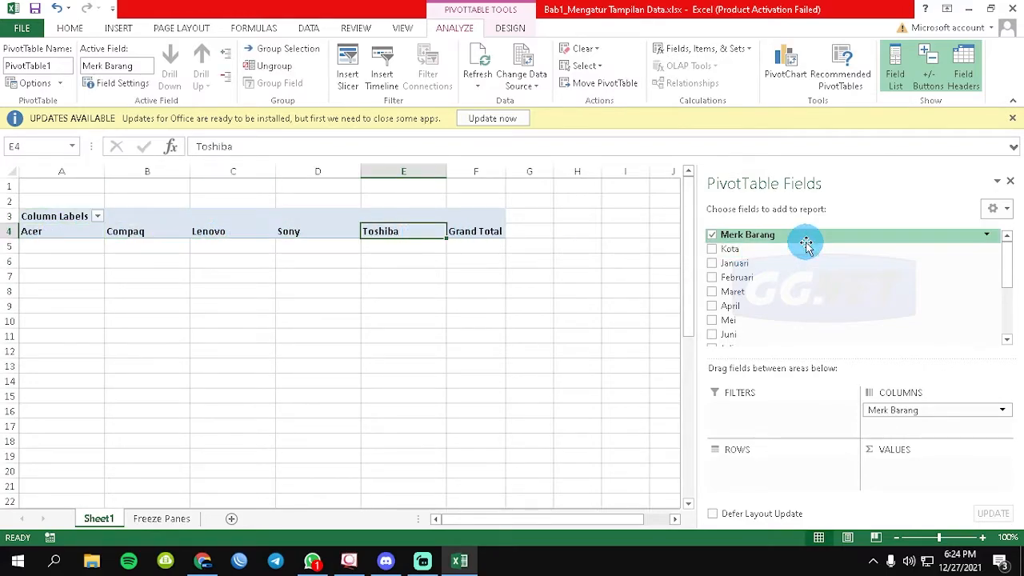
# Step: Place Merk Barang in the PivotTable columns again and add the Januari field to the values
pyautogui.moveTo(768, 234); pyautogui.dragTo(910, 417)
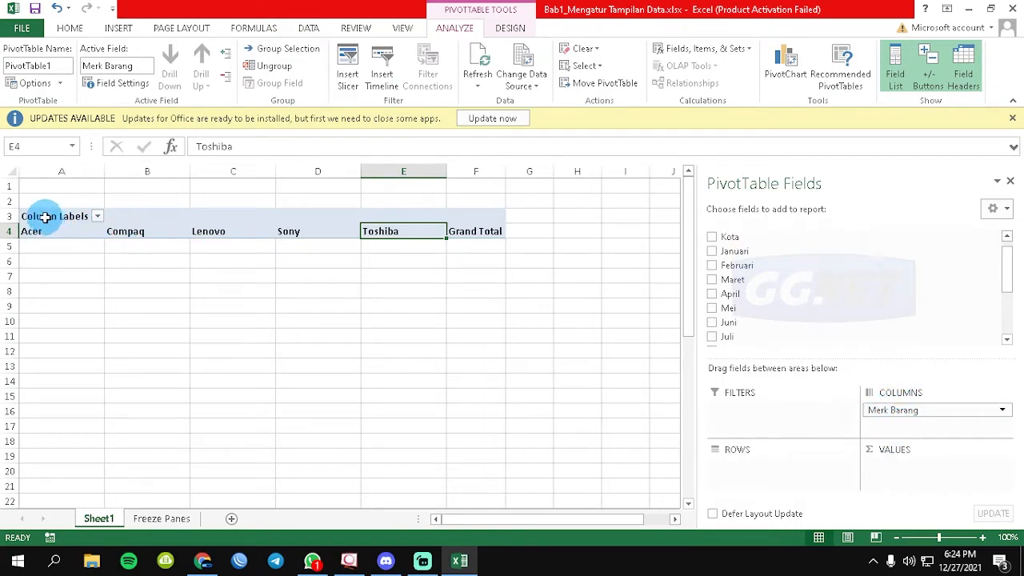
pyautogui.moveTo(1007, 280); pyautogui.dragTo(1008, 258)
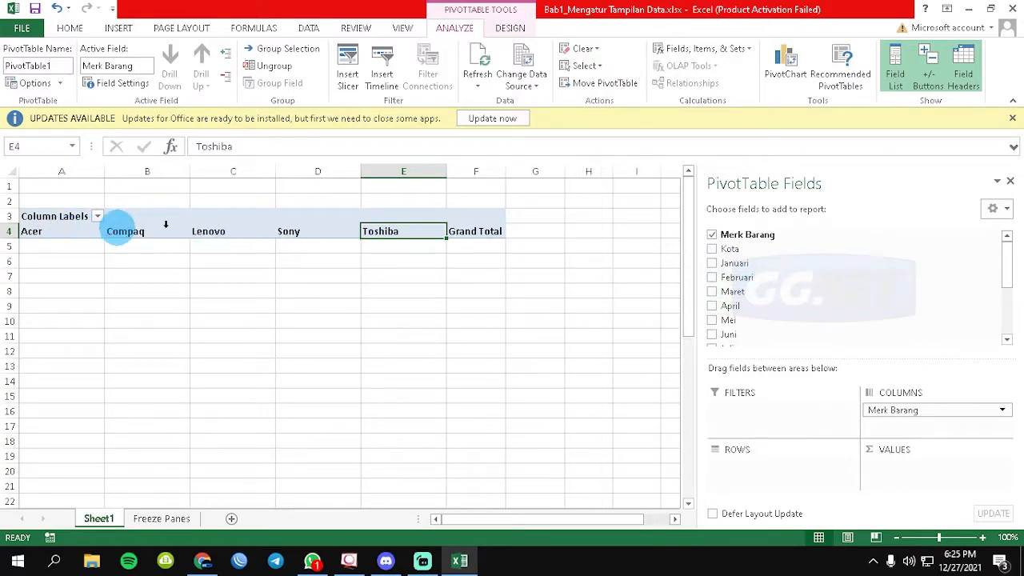
pyautogui.click(711, 263)
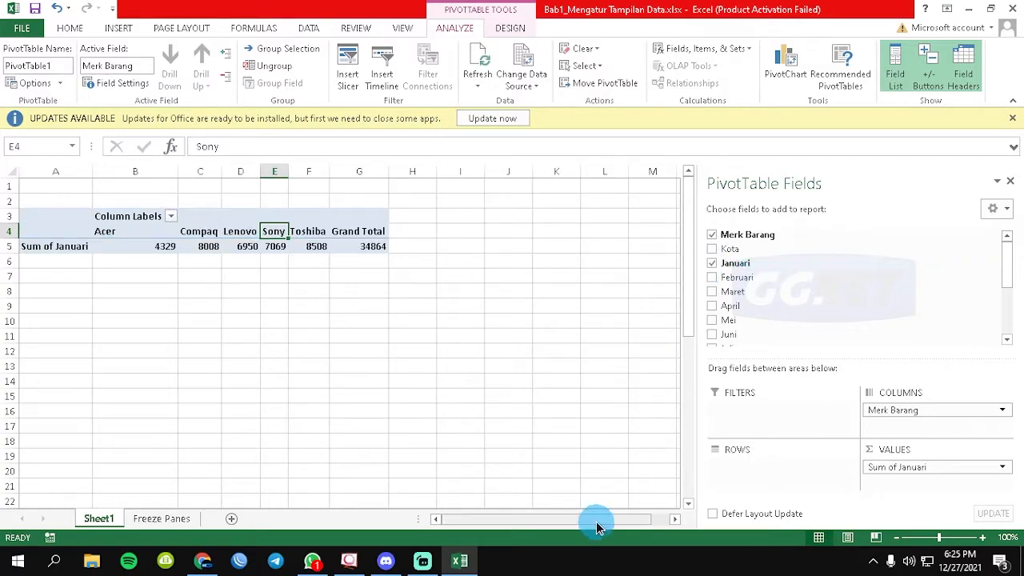
# Step: Examine the Januari sales figure under each brand heading in the PivotTable
pyautogui.click(36, 245)
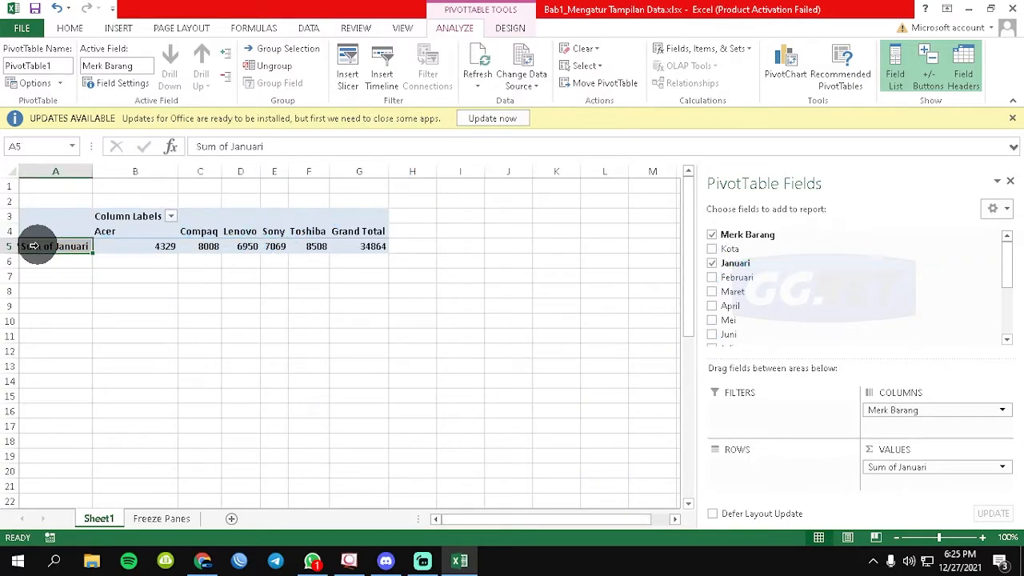
pyautogui.click(138, 232)
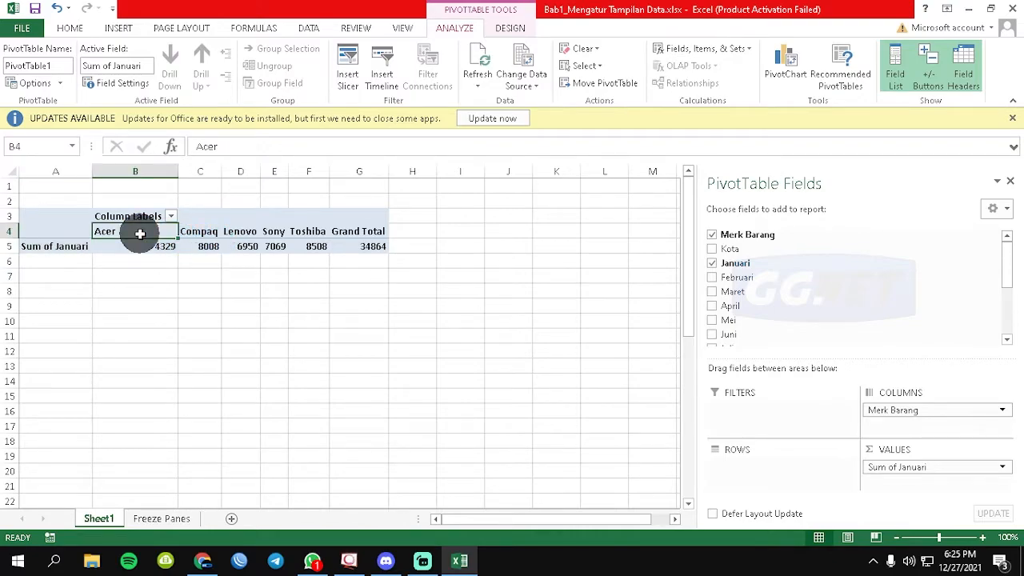
pyautogui.click(147, 250)
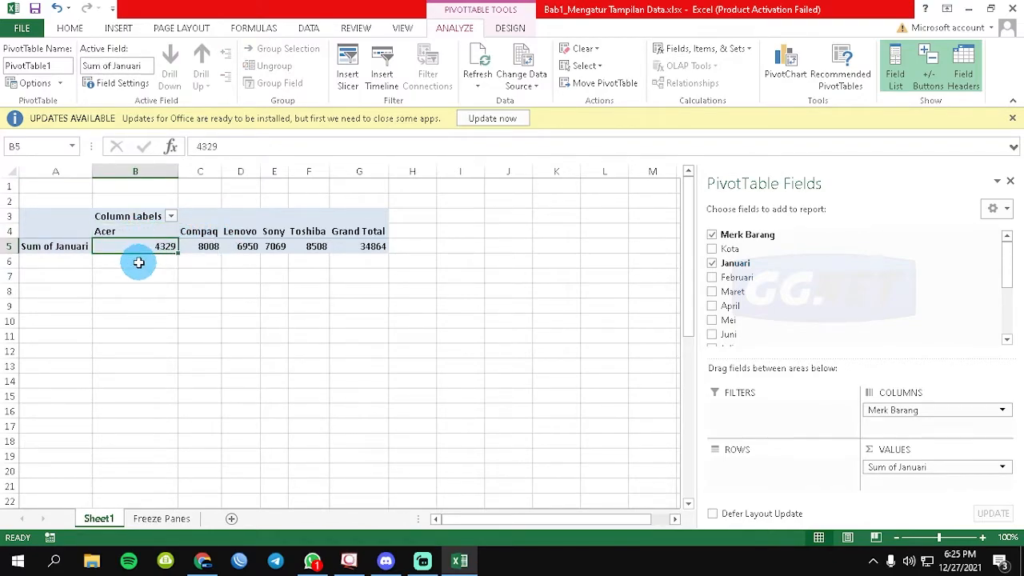
pyautogui.click(200, 231)
pyautogui.click(204, 248)
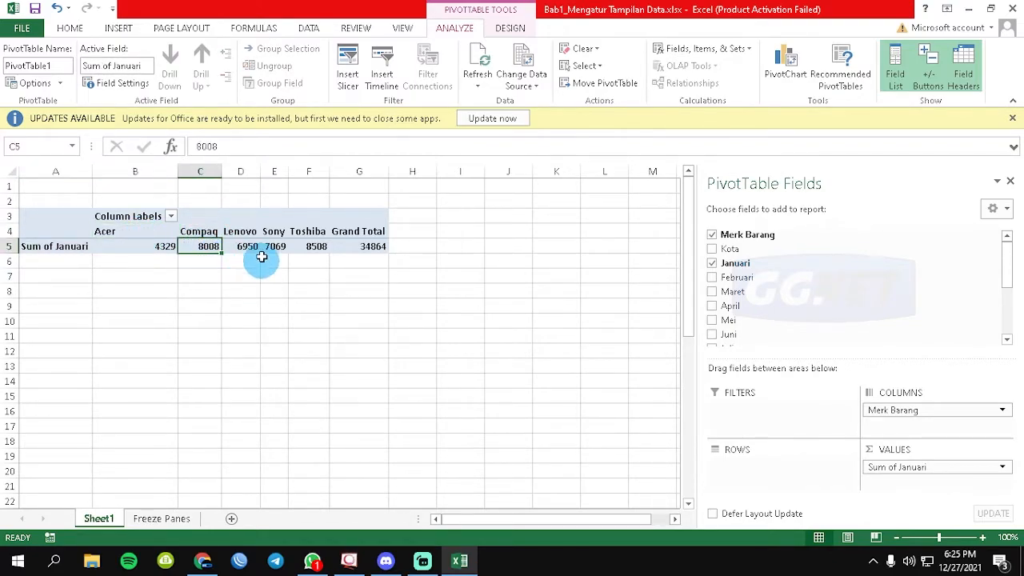
pyautogui.click(242, 232)
pyautogui.click(248, 248)
pyautogui.click(282, 247)
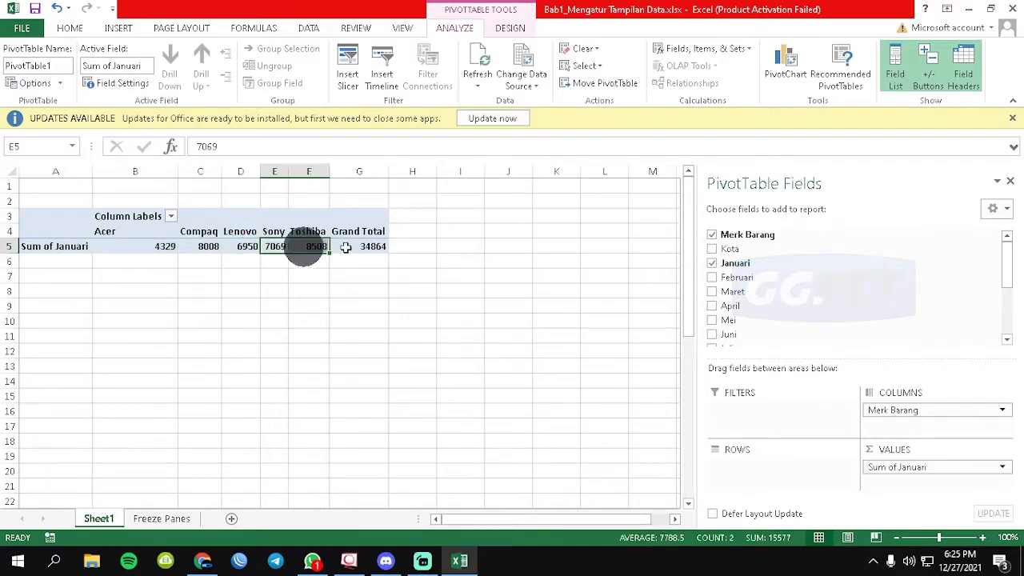
pyautogui.click(278, 277)
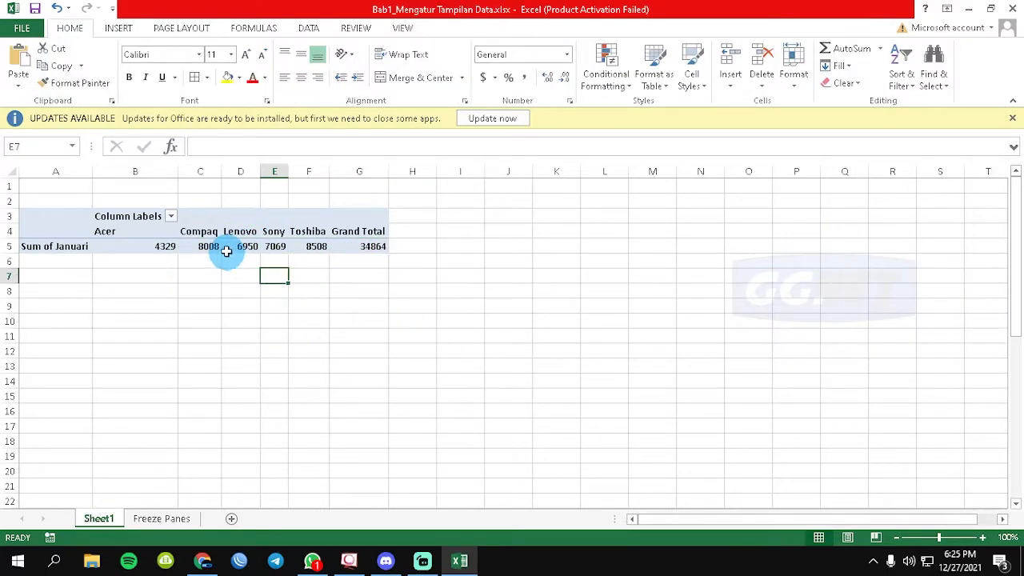
pyautogui.click(230, 248)
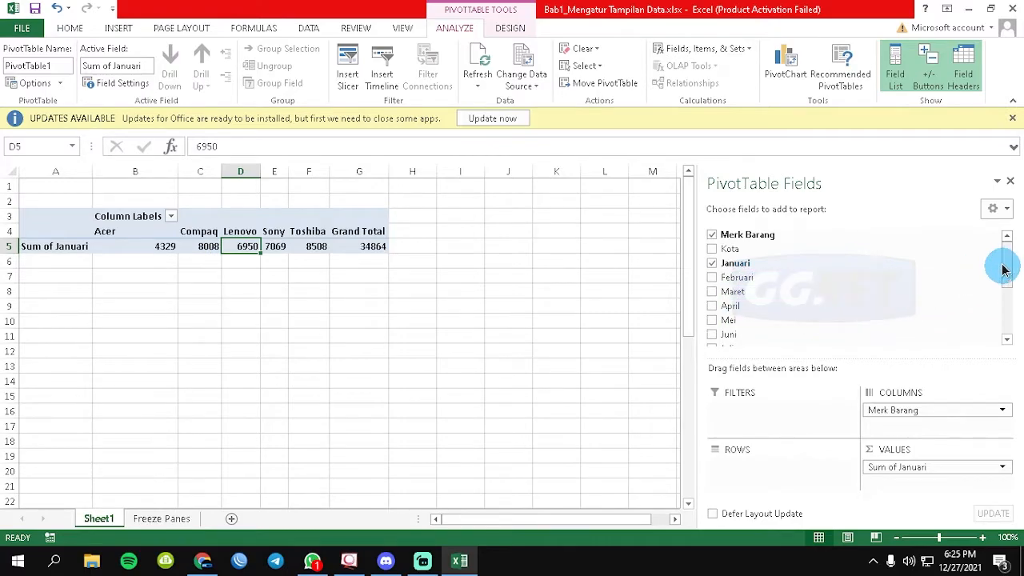
pyautogui.moveTo(1010, 263); pyautogui.dragTo(1007, 325)
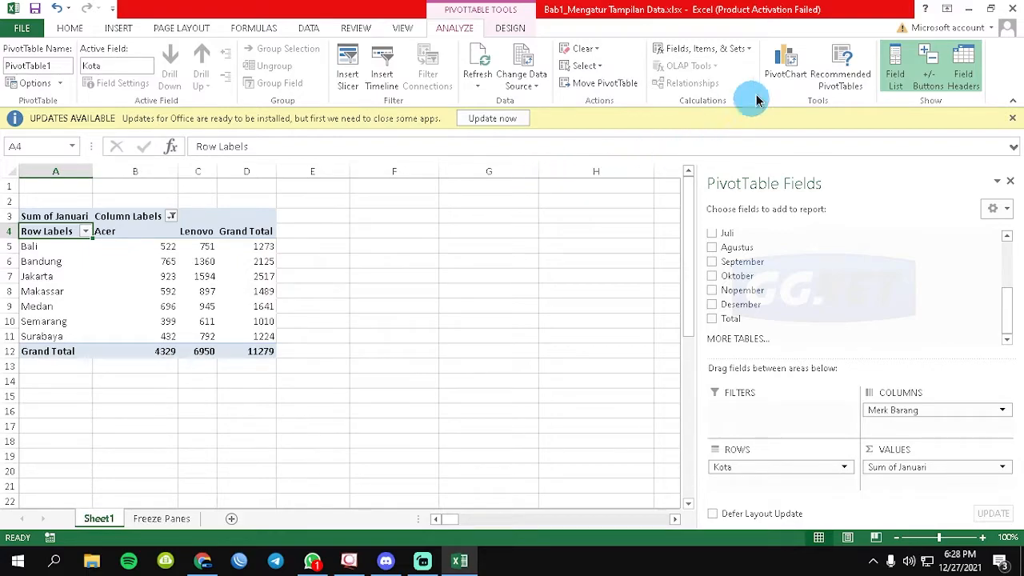
# Step: Insert a Pie PivotChart from the PivotTable and position it directly beside the table
pyautogui.click(791, 82)
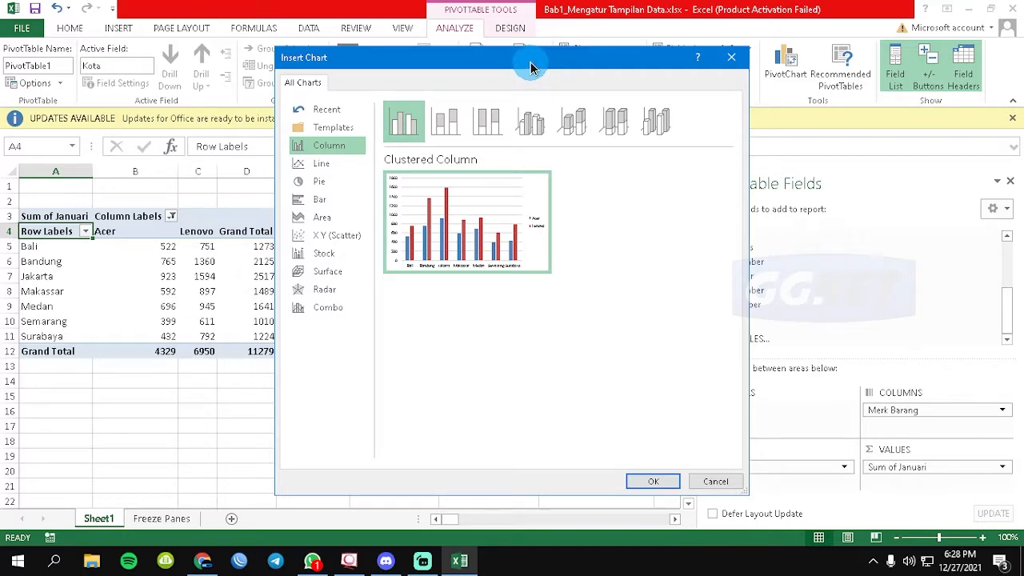
pyautogui.click(334, 152)
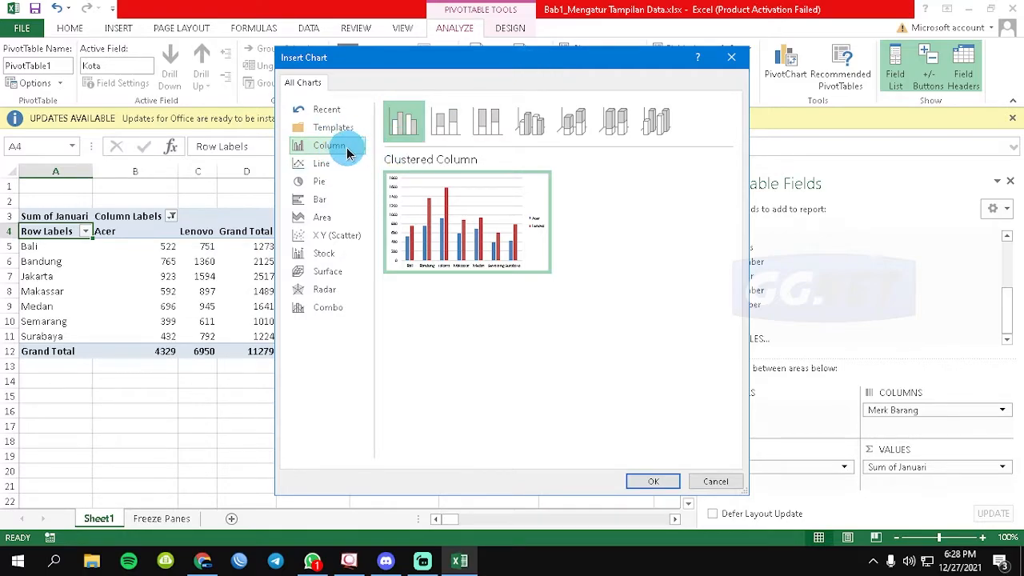
pyautogui.moveTo(583, 61); pyautogui.dragTo(560, 61)
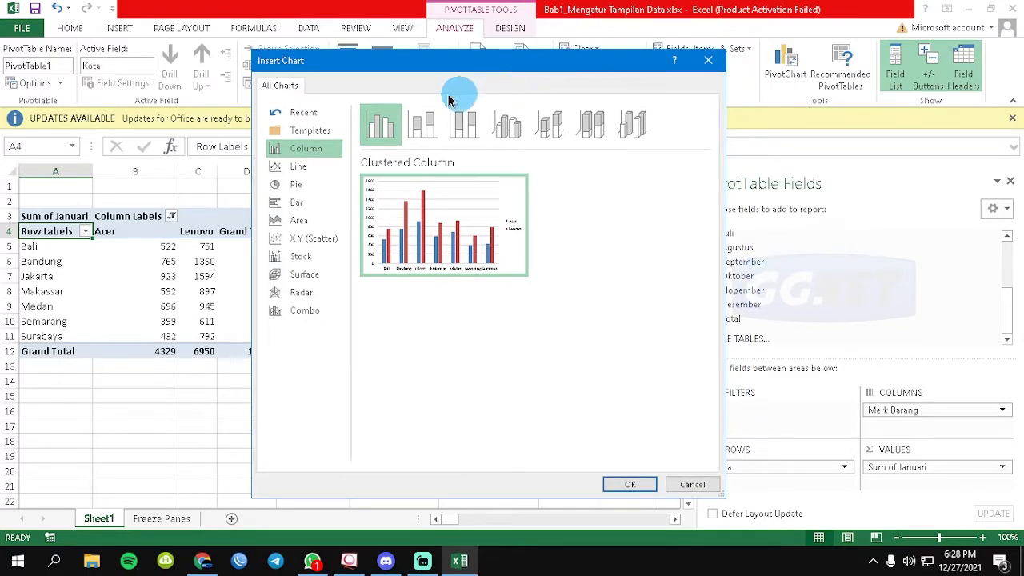
pyautogui.click(314, 166)
pyautogui.click(320, 186)
pyautogui.click(323, 205)
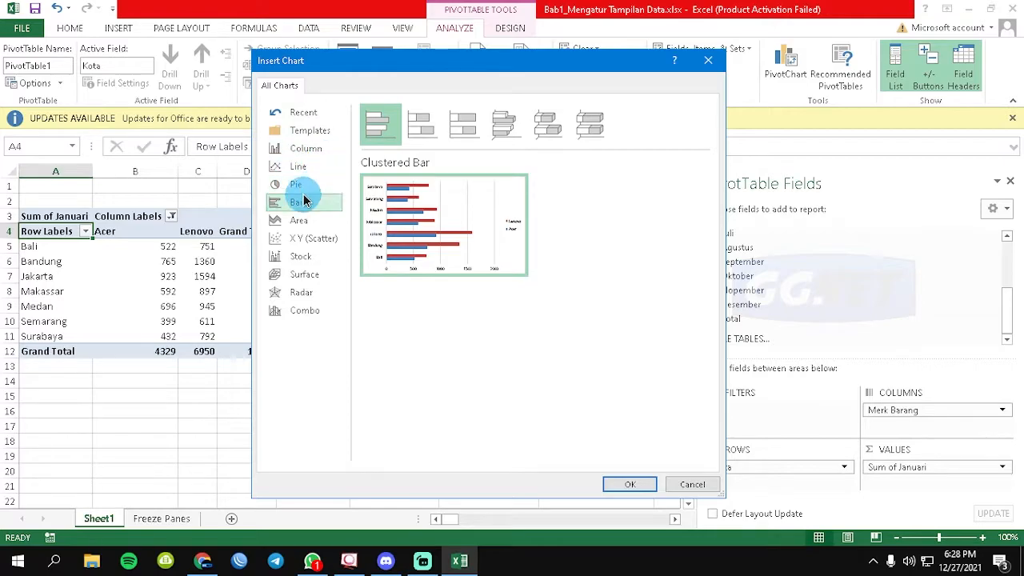
pyautogui.click(318, 186)
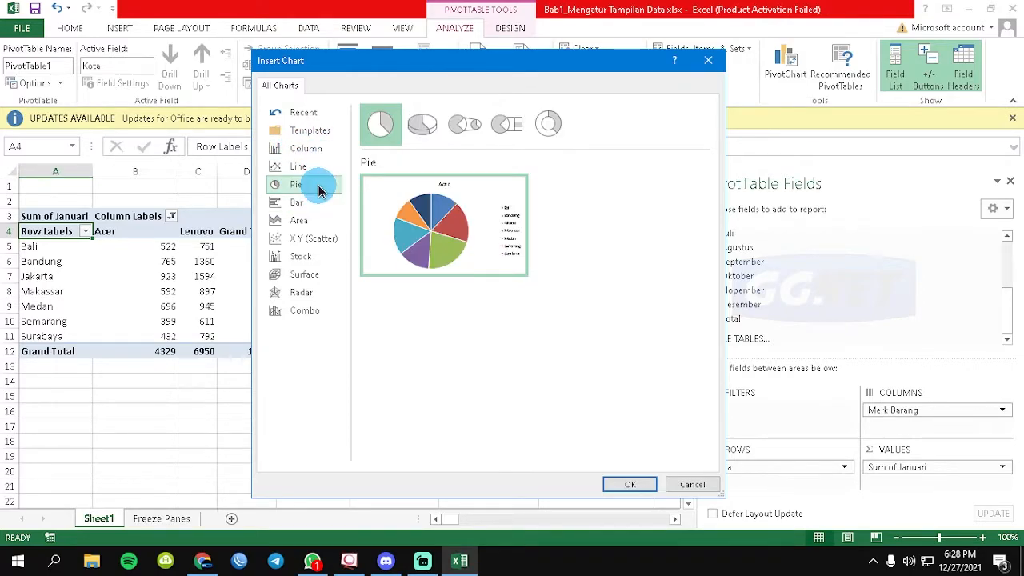
pyautogui.moveTo(437, 225)
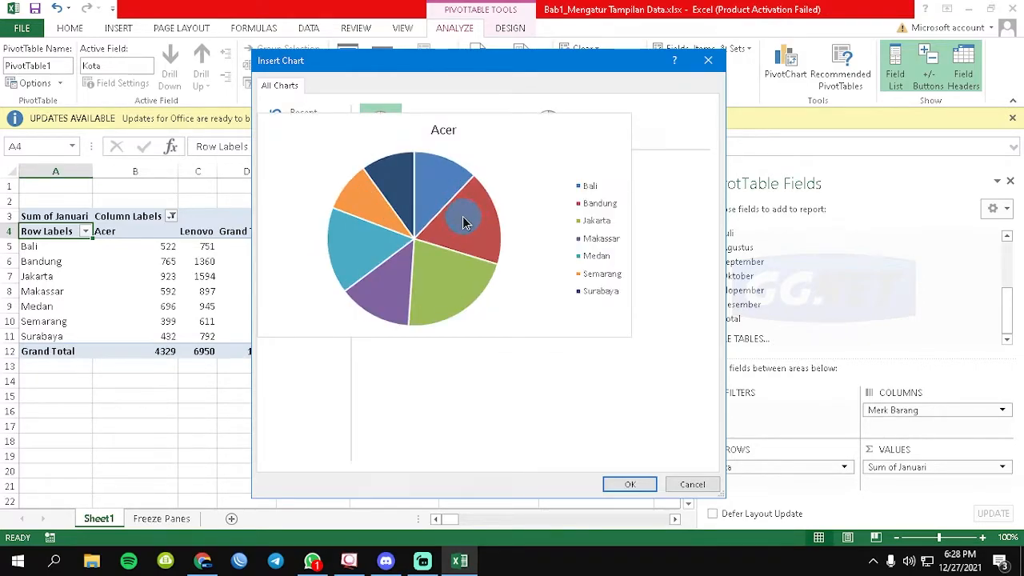
pyautogui.click(639, 480)
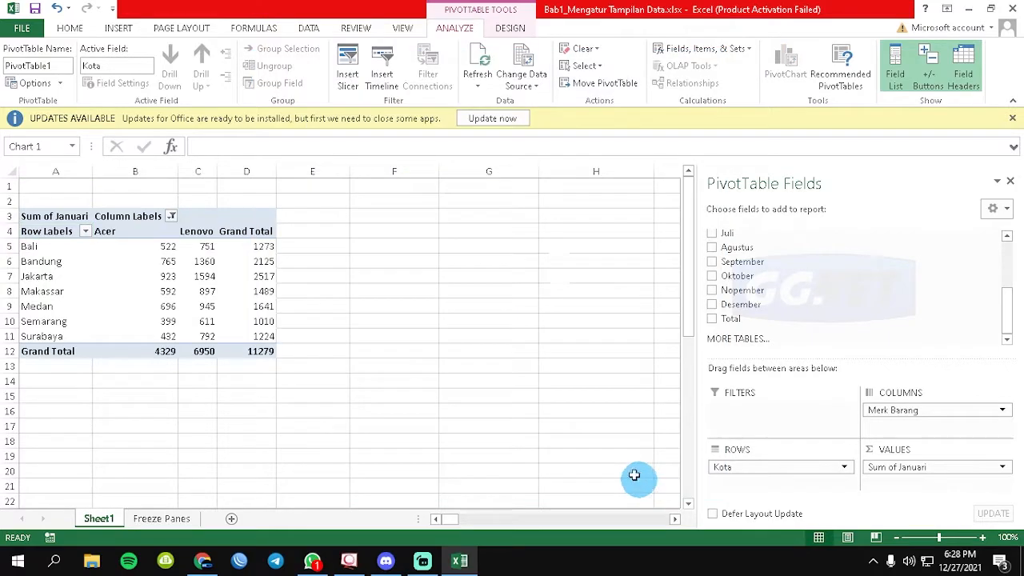
pyautogui.moveTo(384, 327)
pyautogui.mouseDown()
pyautogui.moveTo(366, 256)
pyautogui.moveTo(422, 228)
pyautogui.moveTo(427, 241)
pyautogui.mouseUp()
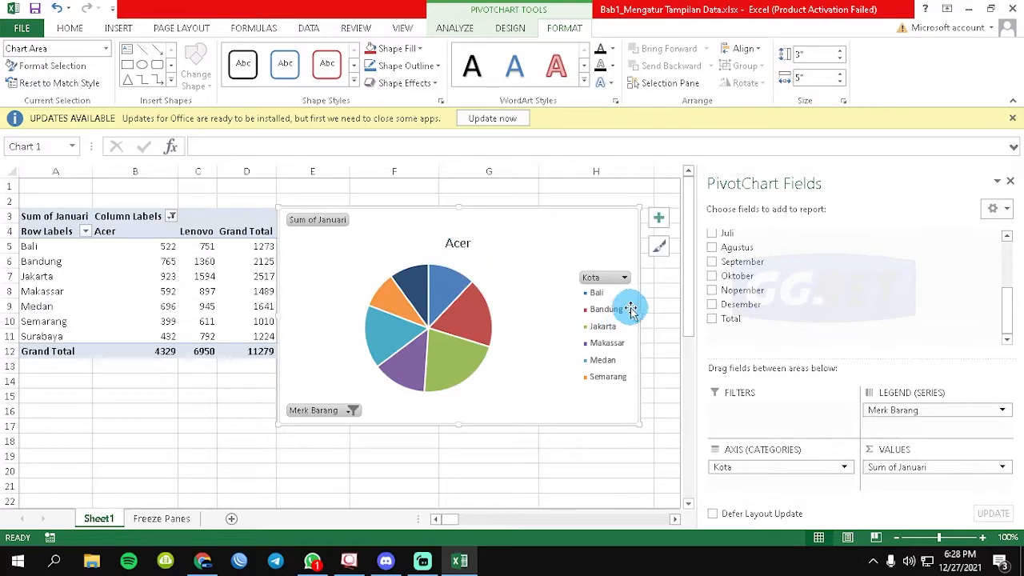
# Step: Filter the PivotChart's Kota field to Bandung only and shift the chart slightly away from the table
pyautogui.click(624, 278)
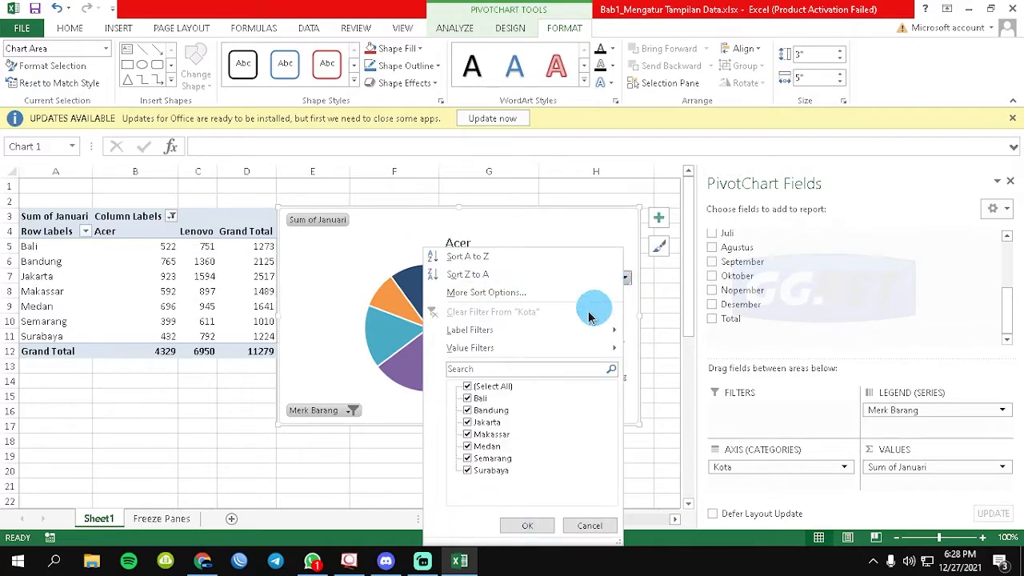
pyautogui.click(469, 387)
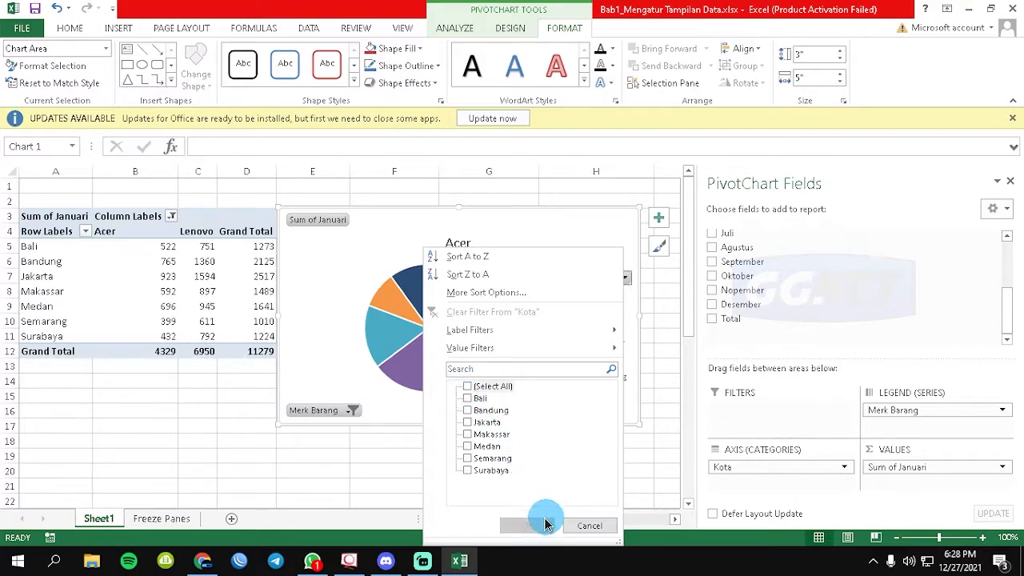
pyautogui.click(469, 411)
pyautogui.click(527, 525)
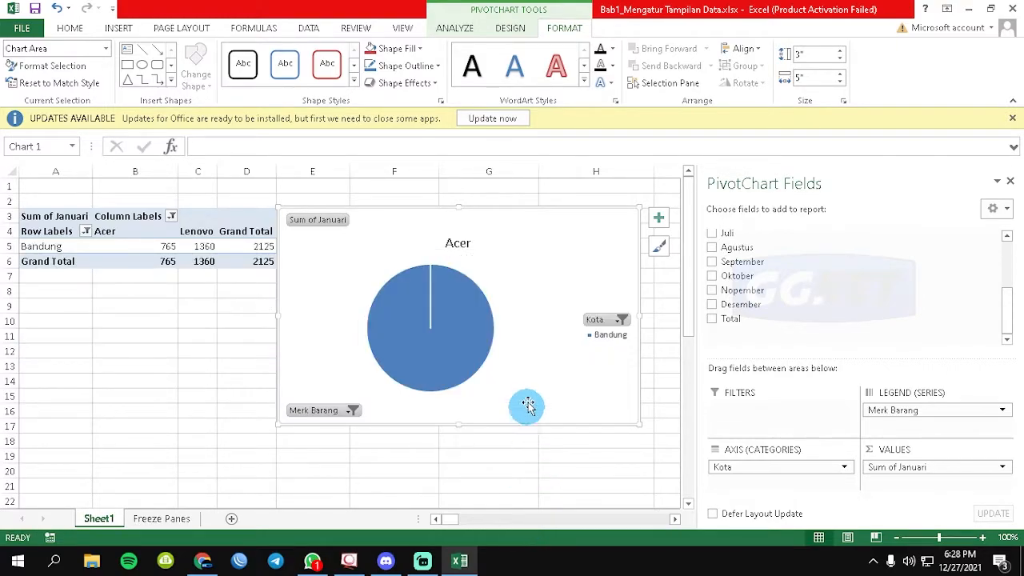
pyautogui.moveTo(481, 222); pyautogui.dragTo(494, 200)
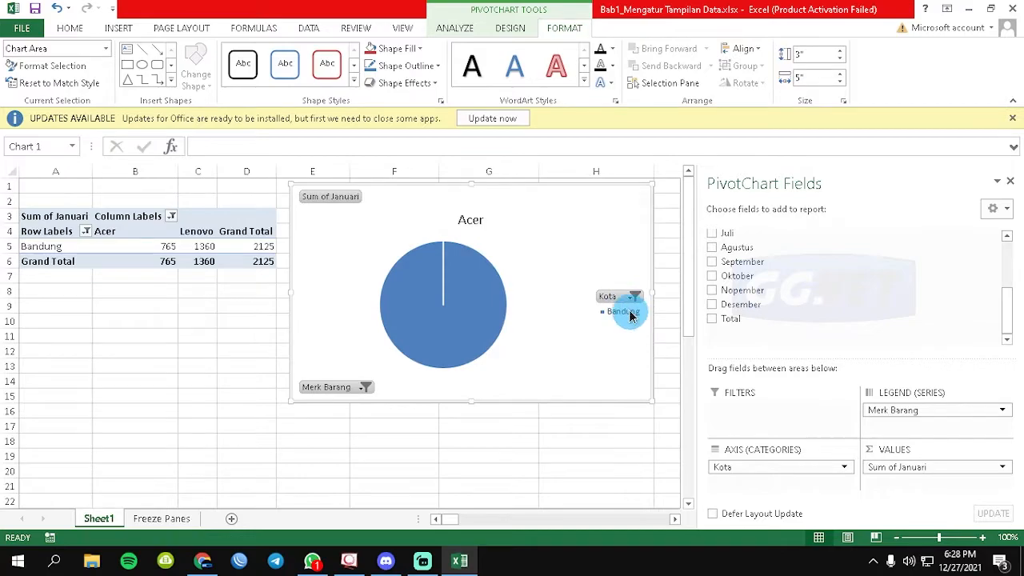
# Step: Include Jakarta alongside Bandung in the PivotChart's Kota filter
pyautogui.click(635, 297)
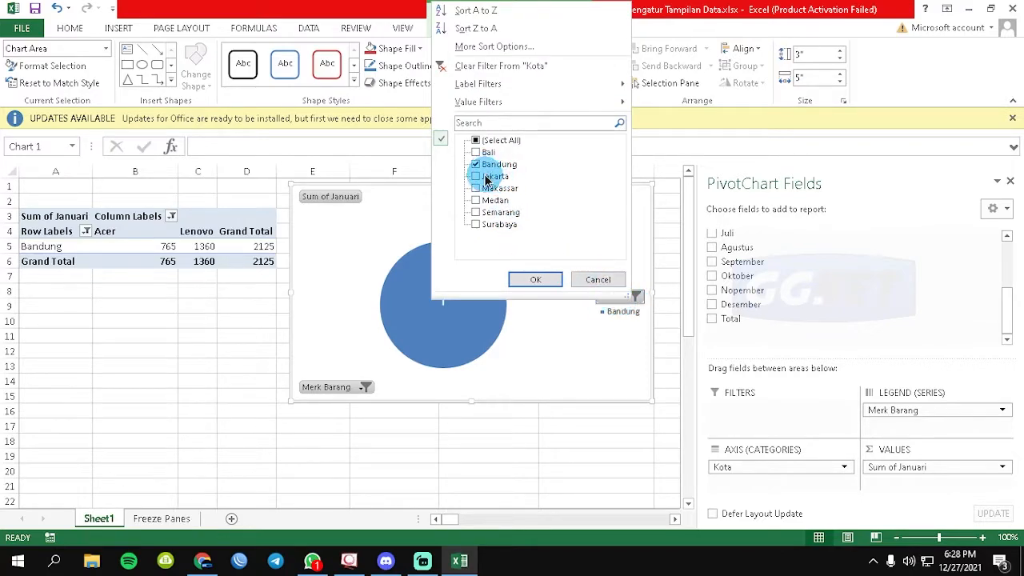
pyautogui.click(547, 272)
pyautogui.click(477, 177)
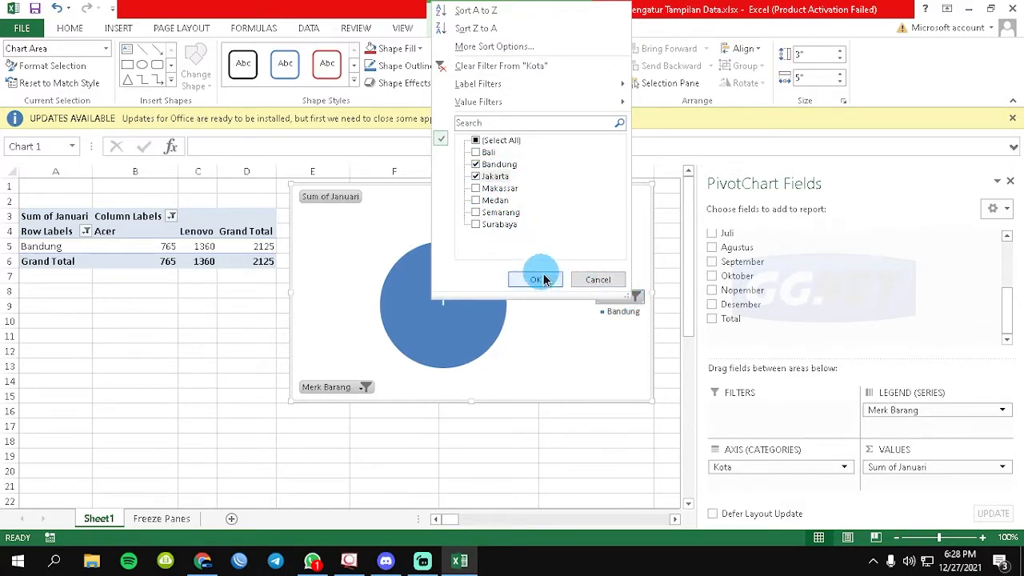
pyautogui.click(536, 277)
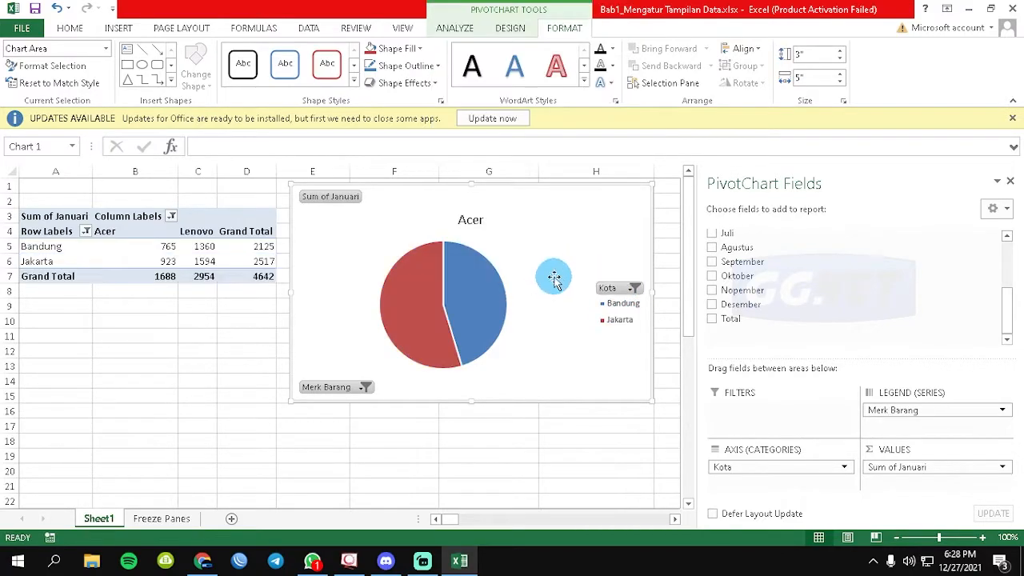
pyautogui.click(477, 312)
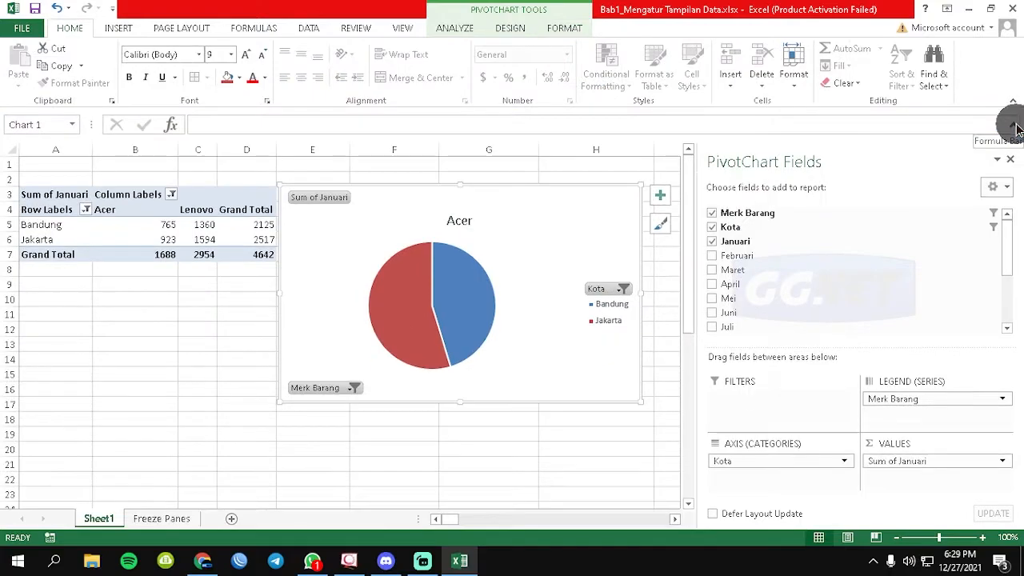
# Step: Go to the named range DATAPENJUALAN on the Freeze Panes sheet and select its rows A21:O38
pyautogui.click(50, 120)
pyautogui.click(71, 126)
pyautogui.click(64, 142)
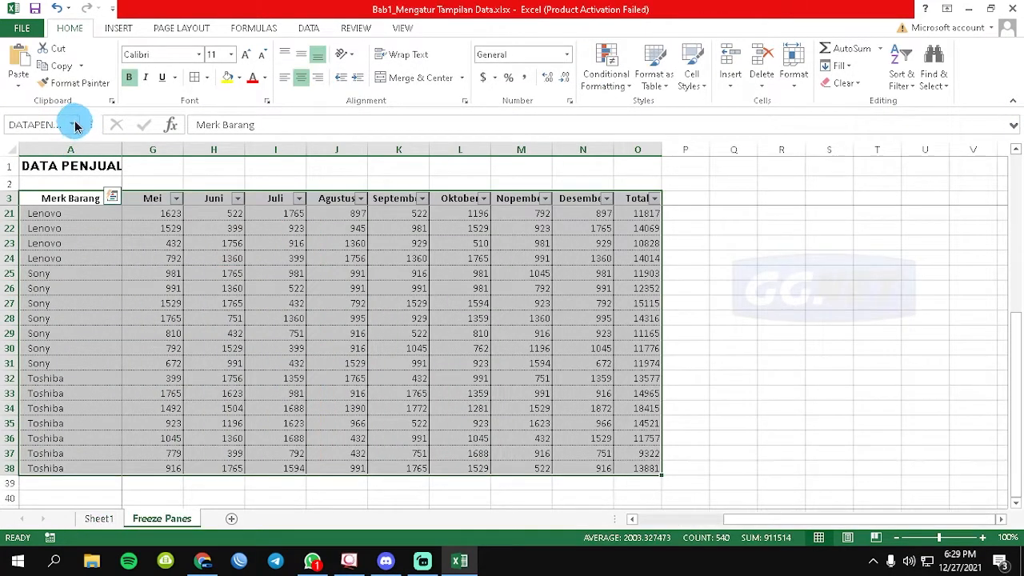
pyautogui.click(76, 126)
pyautogui.click(84, 141)
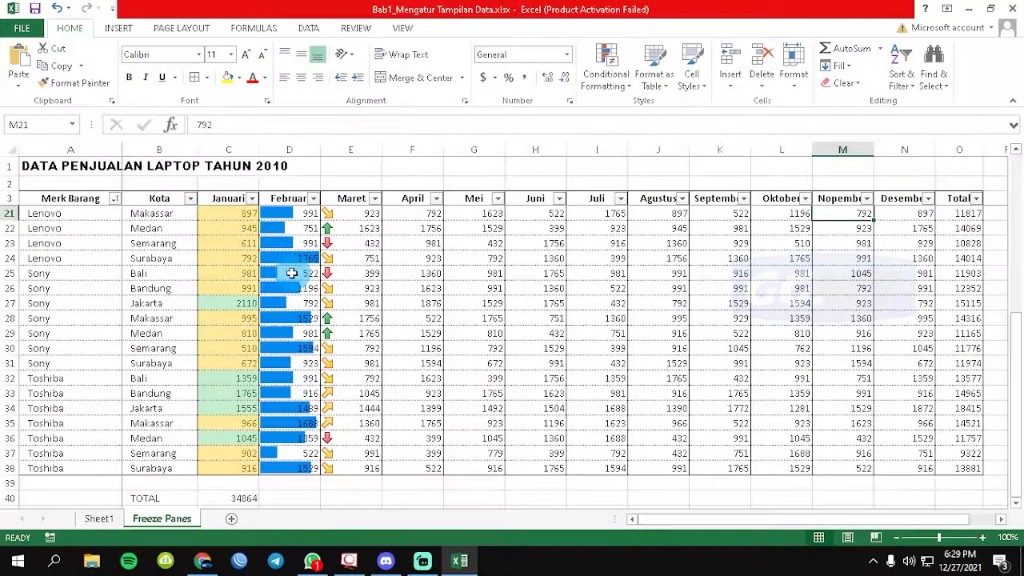
pyautogui.moveTo(59, 214); pyautogui.dragTo(960, 464)
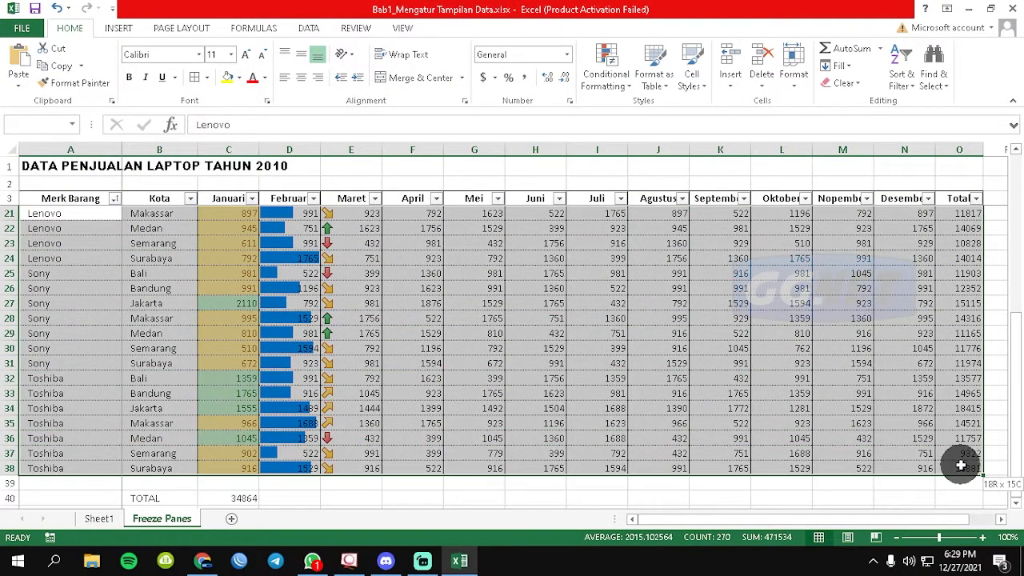
# Step: Paste a copy of the selected rows A21:O38 directly below the data at A39 and return to cell A1
pyautogui.hotkey('ctrl', 'c')
pyautogui.click(37, 480)
pyautogui.hotkey('ctrl', 'v')
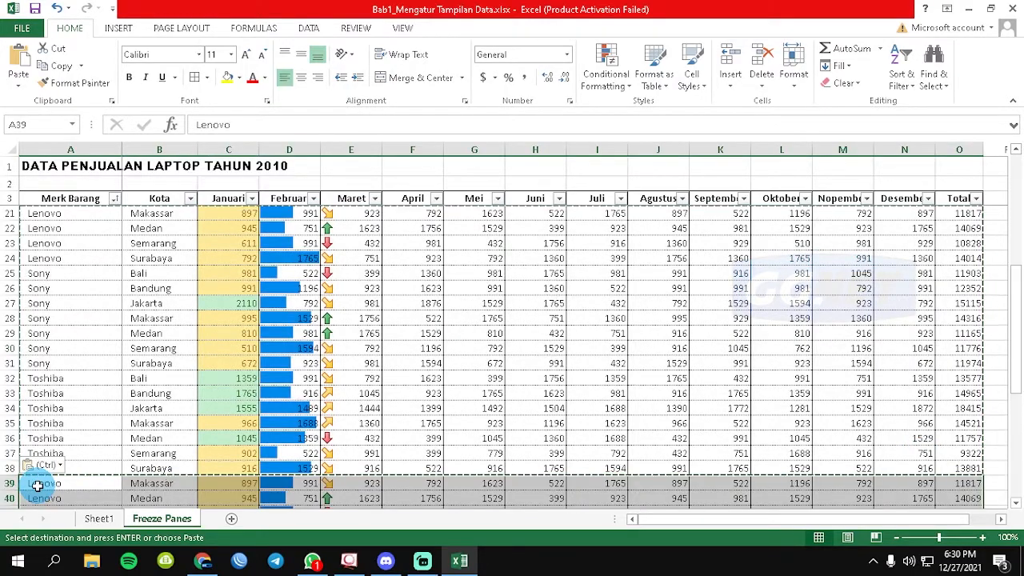
pyautogui.moveTo(1019, 298); pyautogui.dragTo(1015, 478)
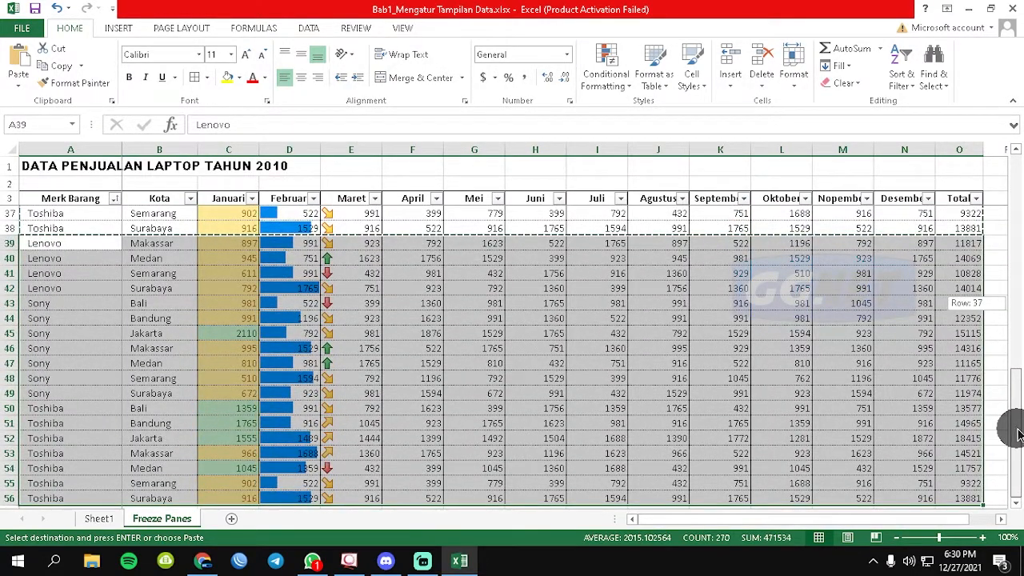
pyautogui.moveTo(1016, 432); pyautogui.dragTo(1008, 498)
pyautogui.click(971, 464)
pyautogui.moveTo(1008, 407); pyautogui.dragTo(1010, 119)
pyautogui.click(58, 166)
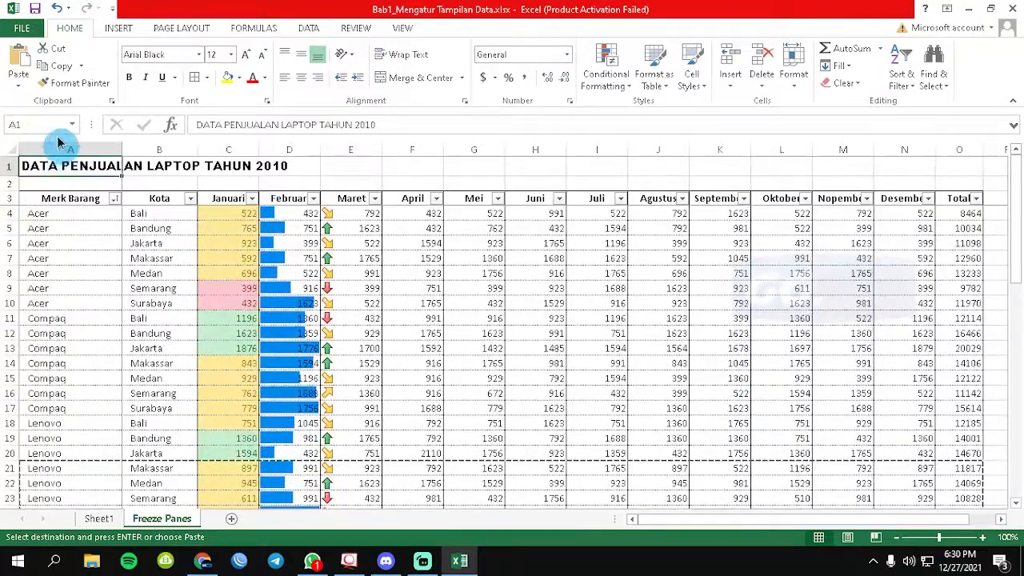
# Step: Open the print preview of the Freeze Panes sheet and examine how its rows and month columns split across the pages
pyautogui.click(24, 30)
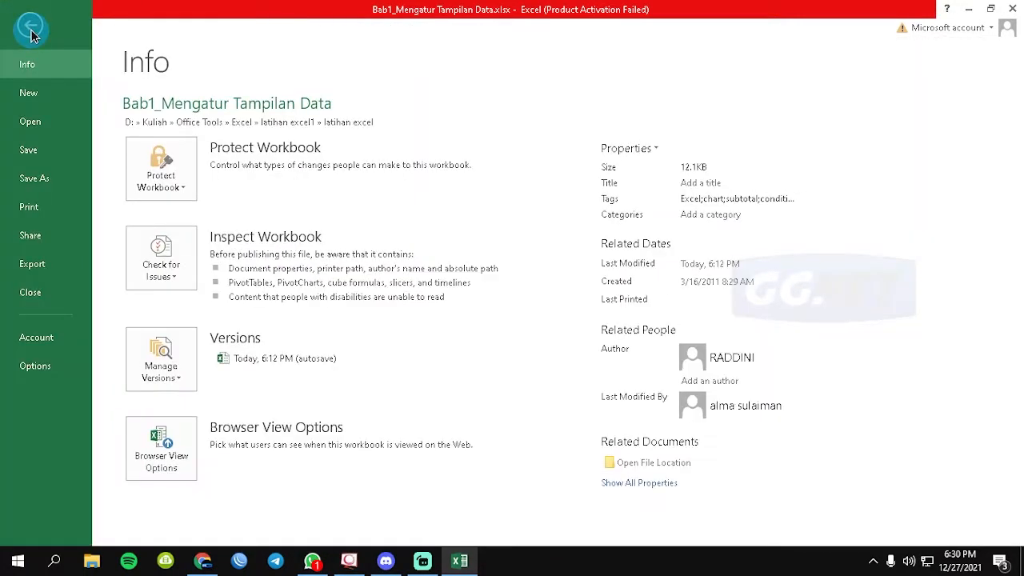
pyautogui.click(79, 215)
pyautogui.moveTo(1013, 186); pyautogui.dragTo(1014, 106)
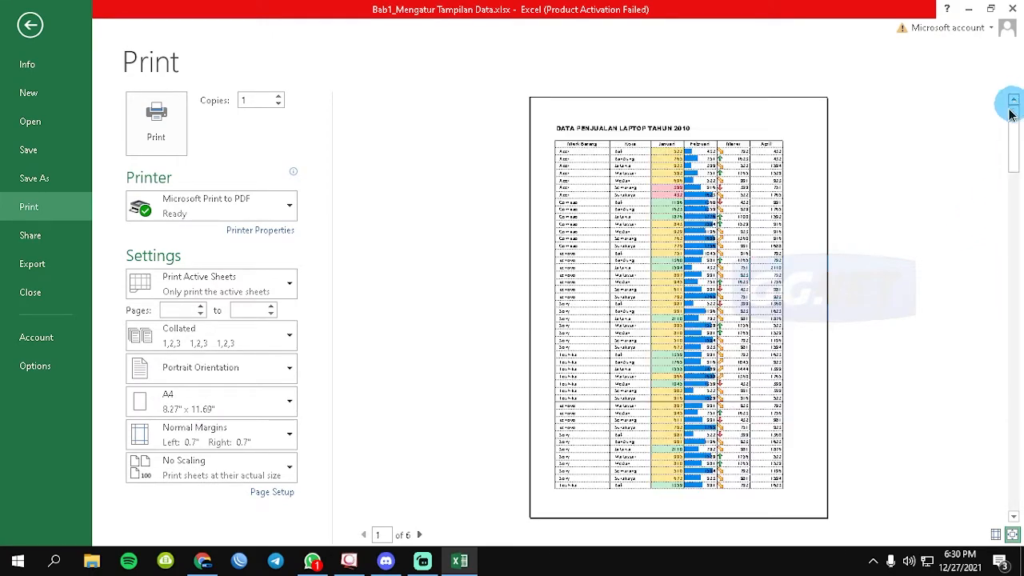
pyautogui.click(1014, 536)
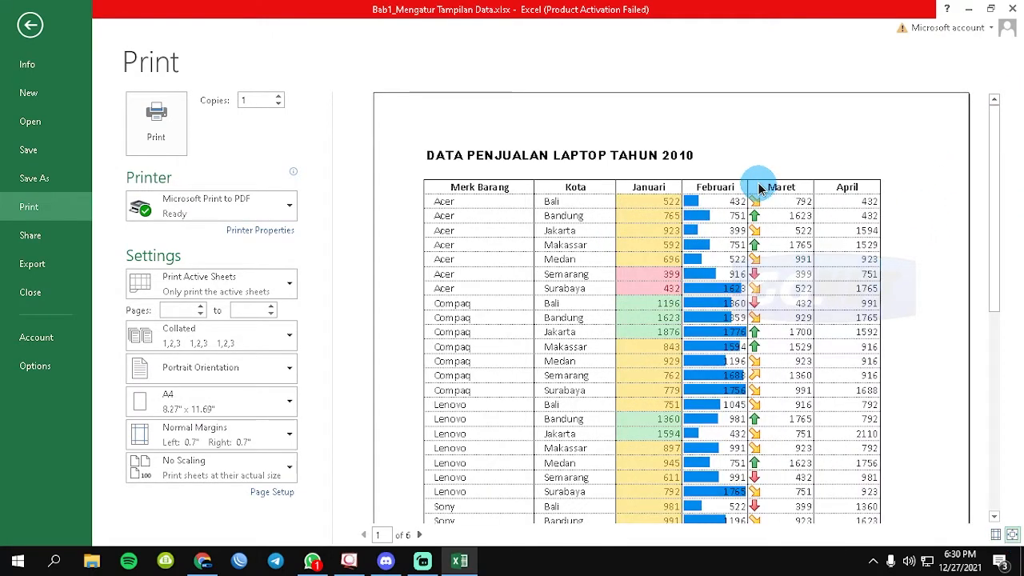
pyautogui.moveTo(653, 189); pyautogui.dragTo(696, 193)
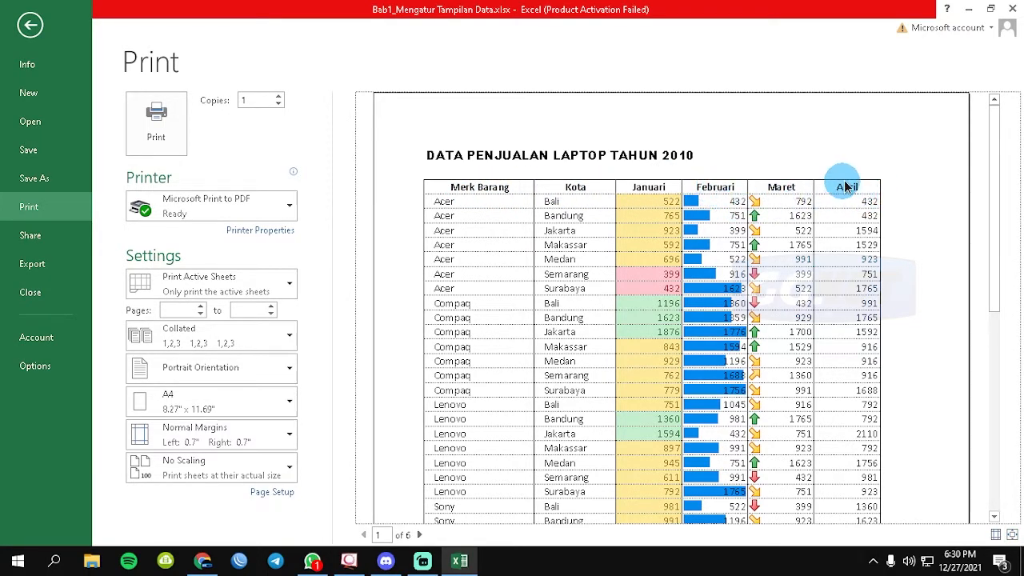
pyautogui.moveTo(997, 206); pyautogui.dragTo(996, 518)
pyautogui.click(418, 536)
pyautogui.click(419, 536)
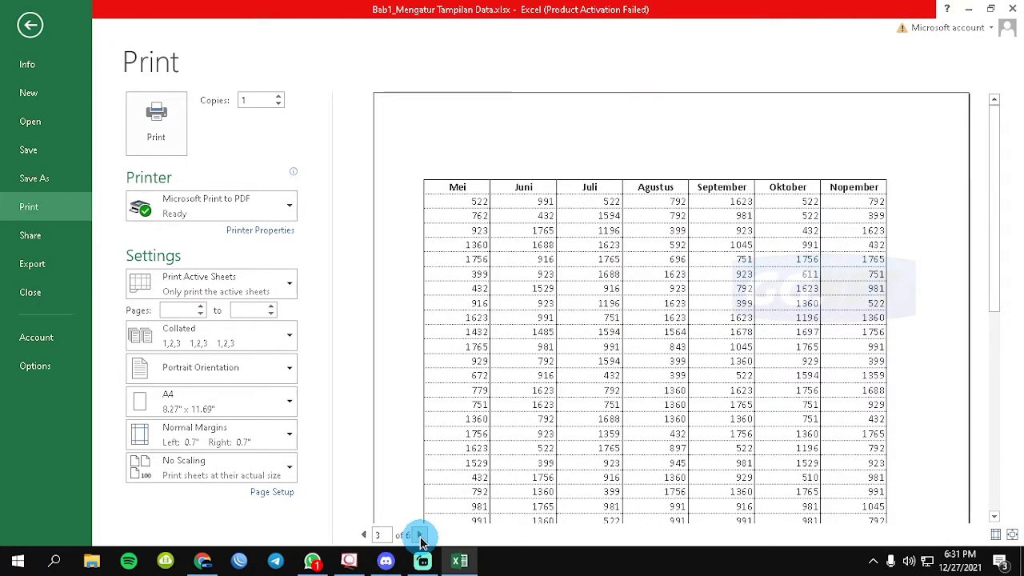
pyautogui.click(450, 188)
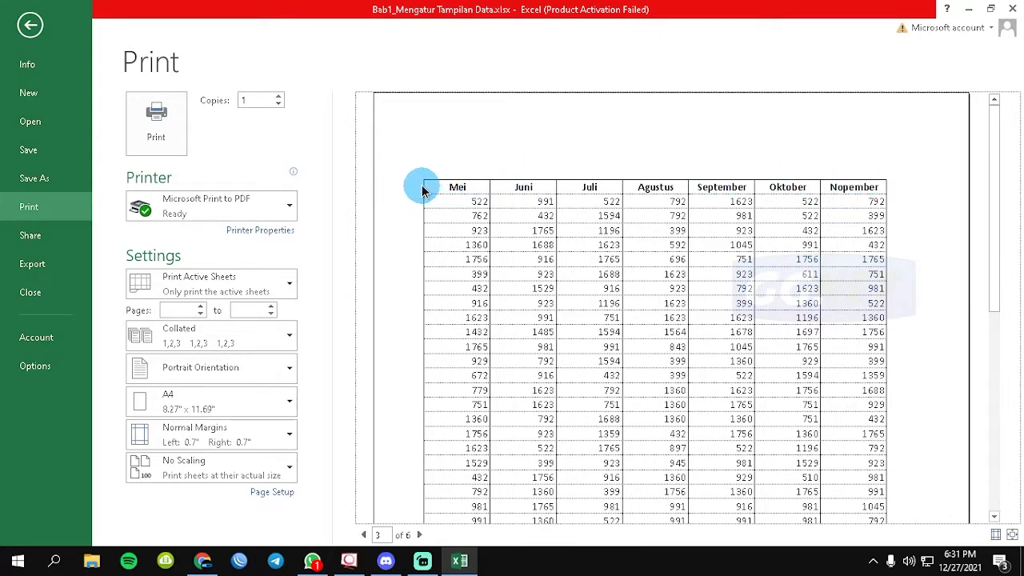
pyautogui.click(363, 535)
pyautogui.click(363, 534)
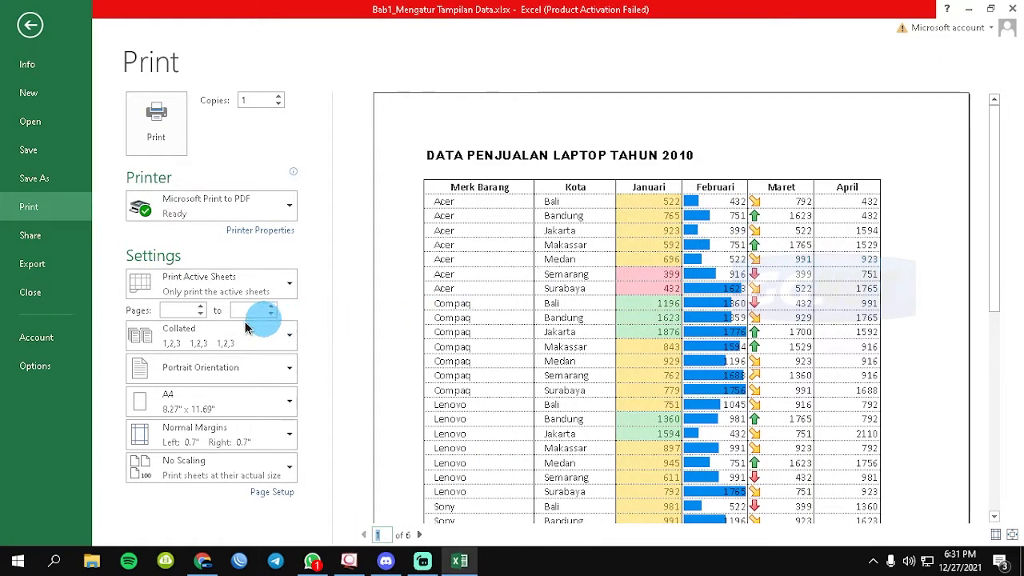
# Step: Set the print scaling to Fit Sheet on One Page and the orientation to Landscape
pyautogui.click(249, 470)
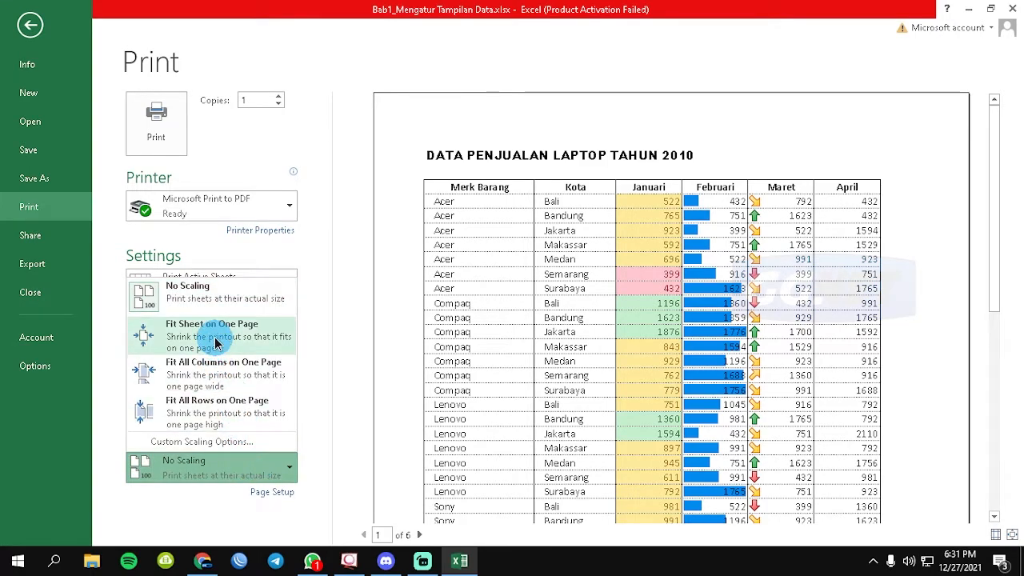
pyautogui.click(280, 335)
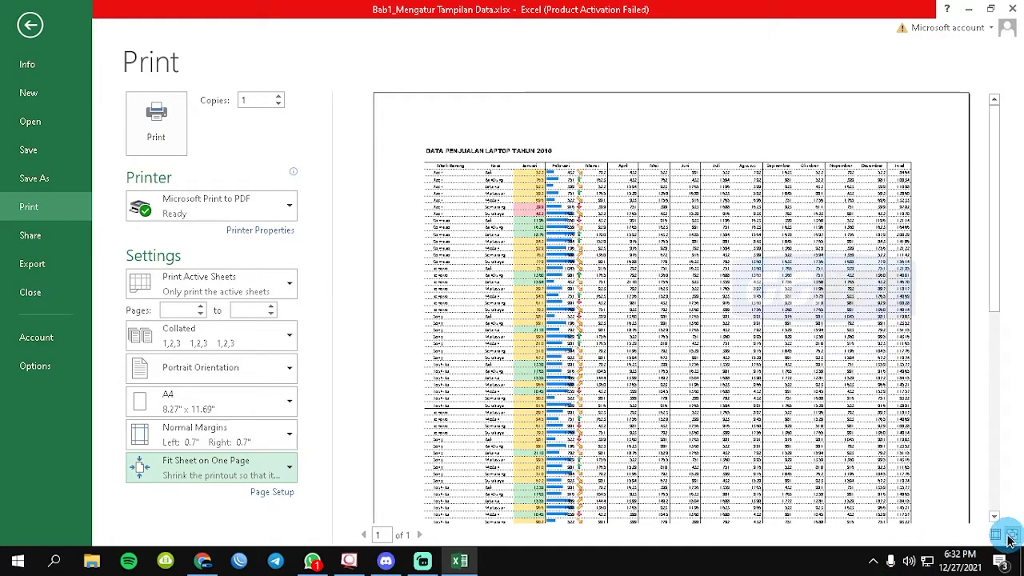
pyautogui.click(1011, 536)
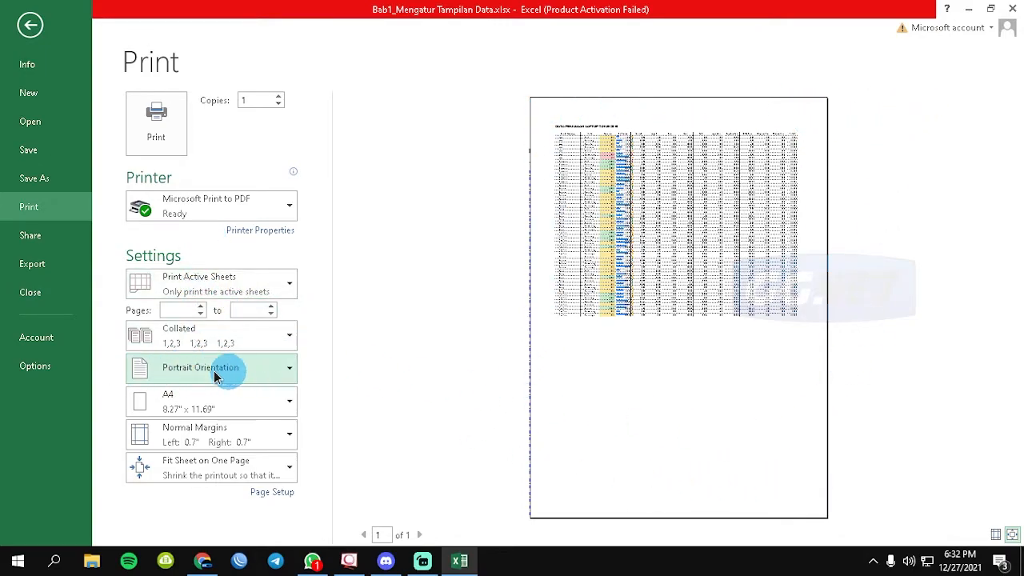
pyautogui.click(246, 373)
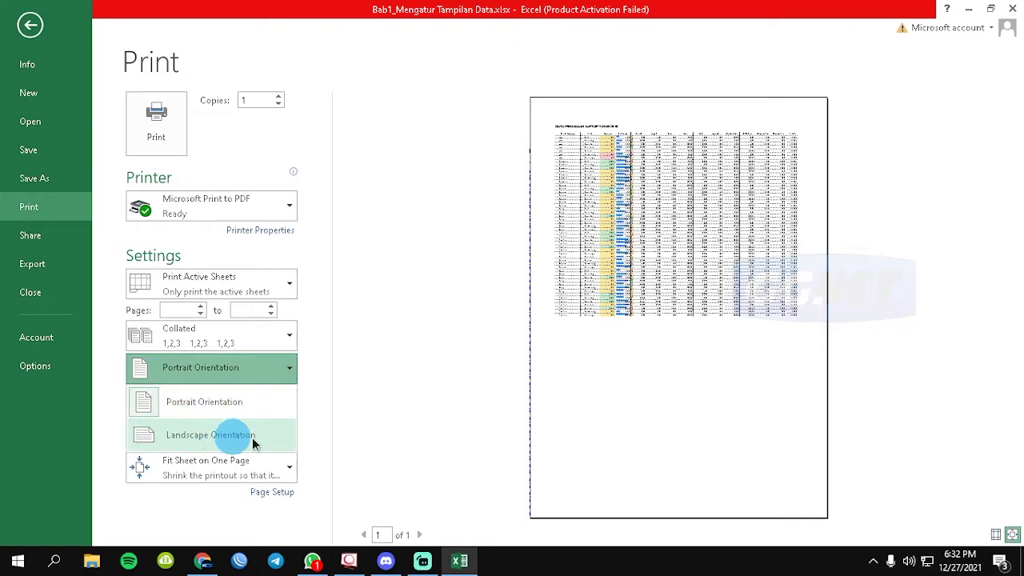
pyautogui.click(279, 437)
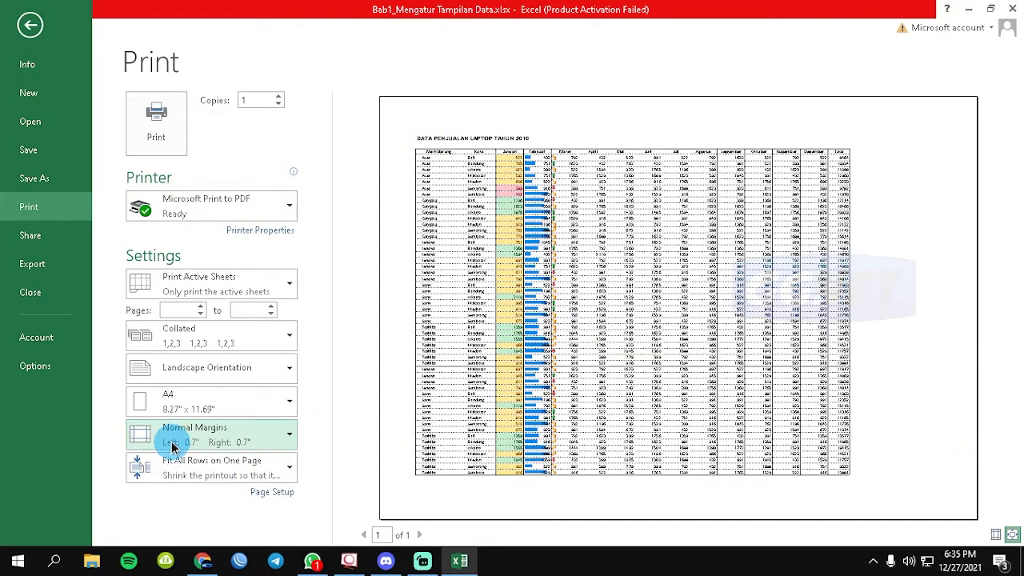
# Step: Add a custom header with the number of pages in its right section and check it in the enlarged print preview
pyautogui.click(276, 491)
pyautogui.moveTo(207, 68); pyautogui.dragTo(201, 63)
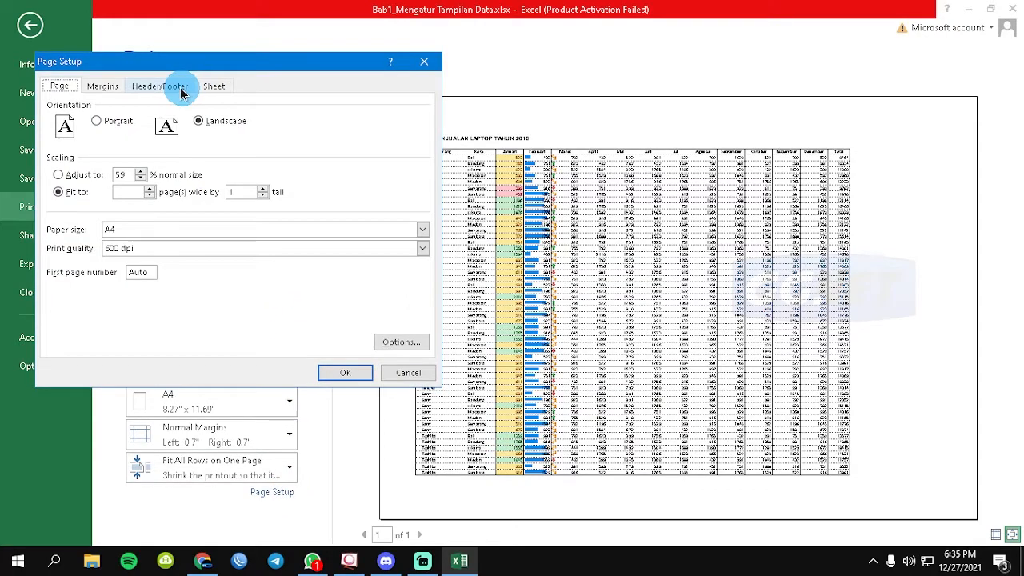
pyautogui.click(177, 88)
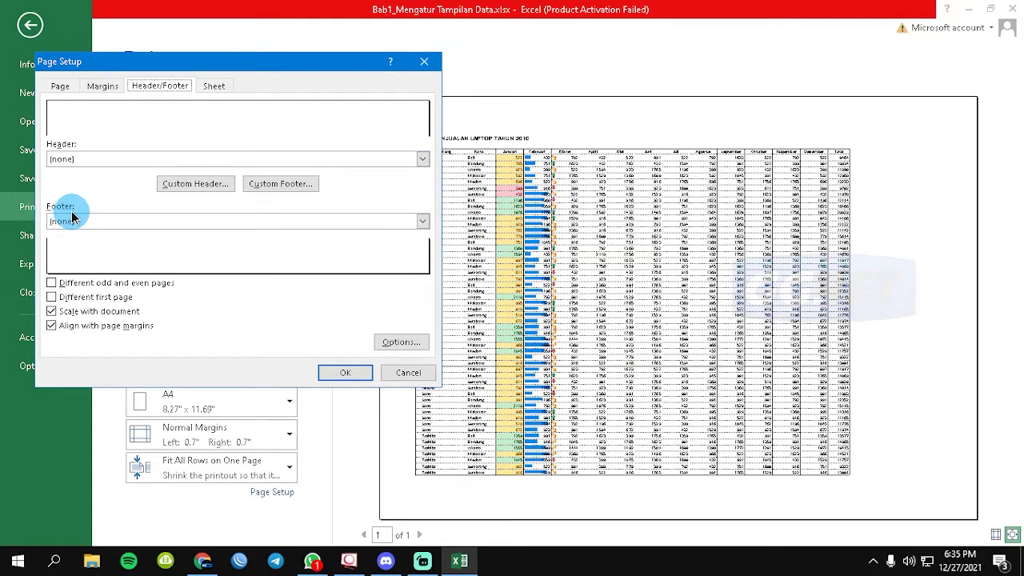
pyautogui.click(186, 189)
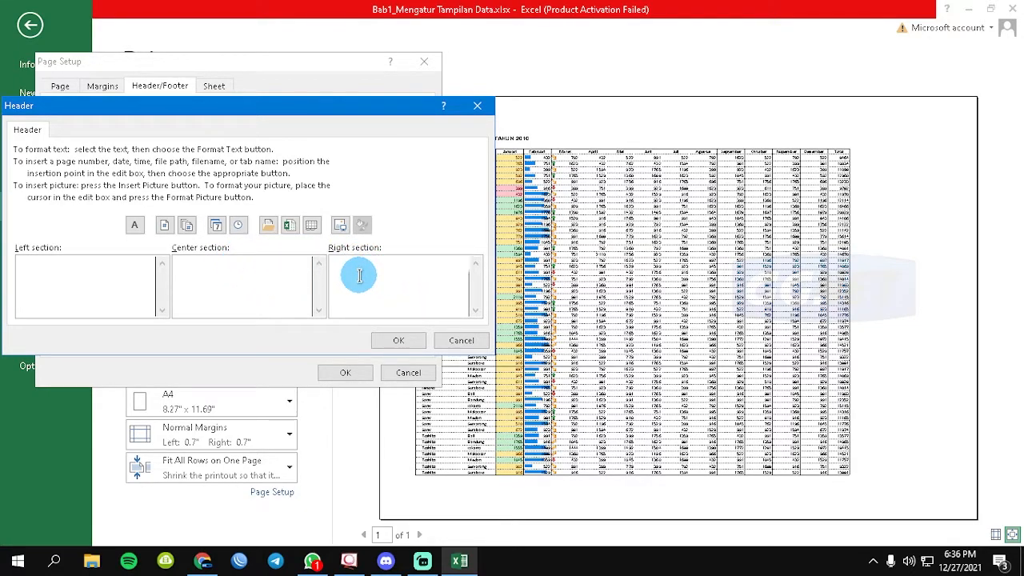
pyautogui.click(189, 228)
pyautogui.click(400, 341)
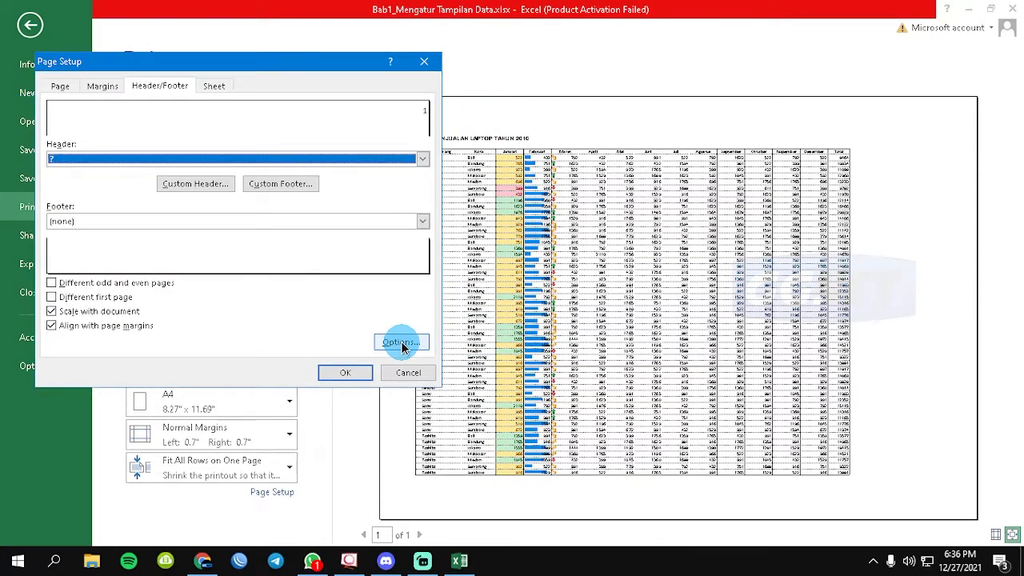
pyautogui.click(345, 372)
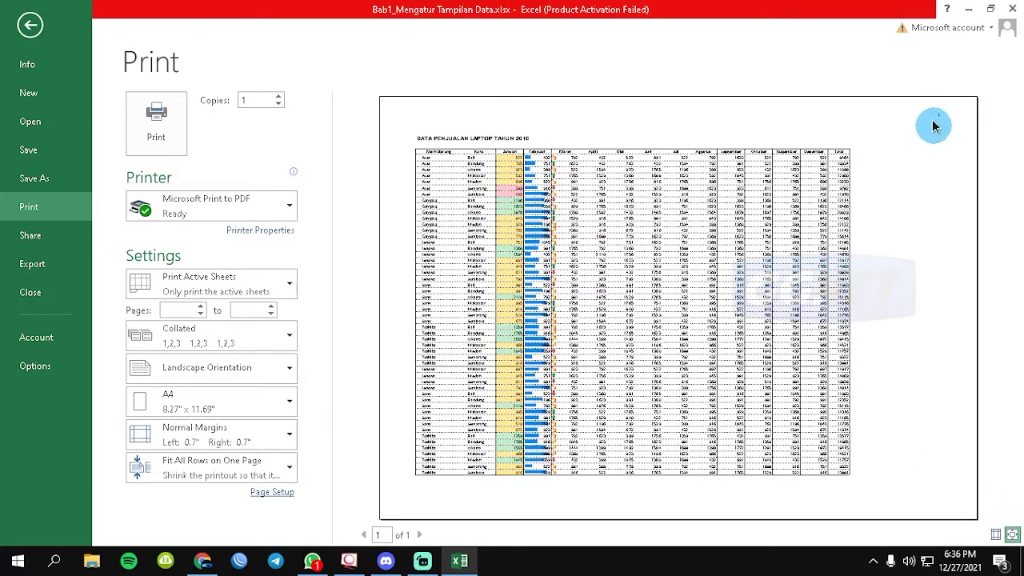
pyautogui.click(1012, 535)
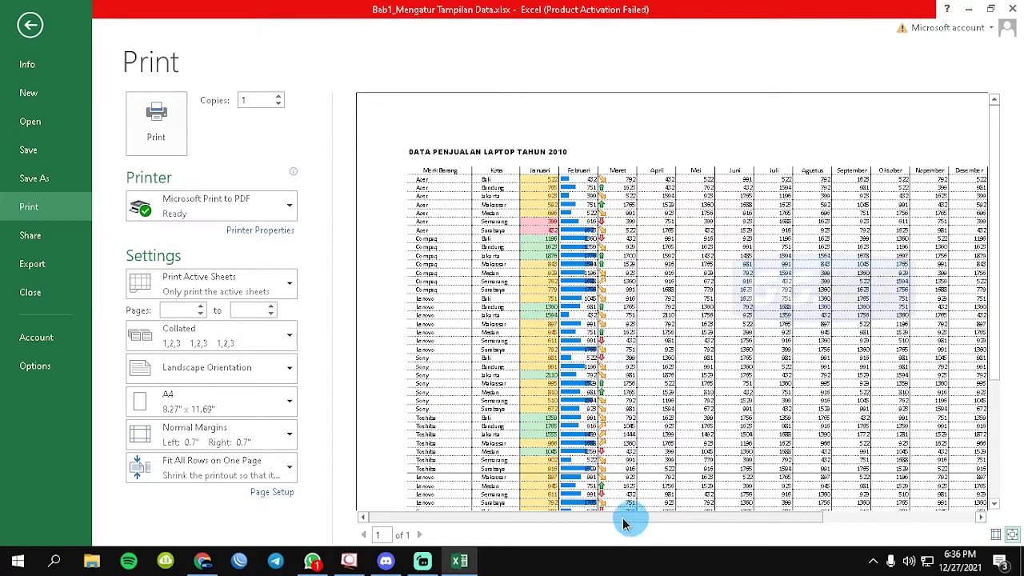
pyautogui.click(788, 516)
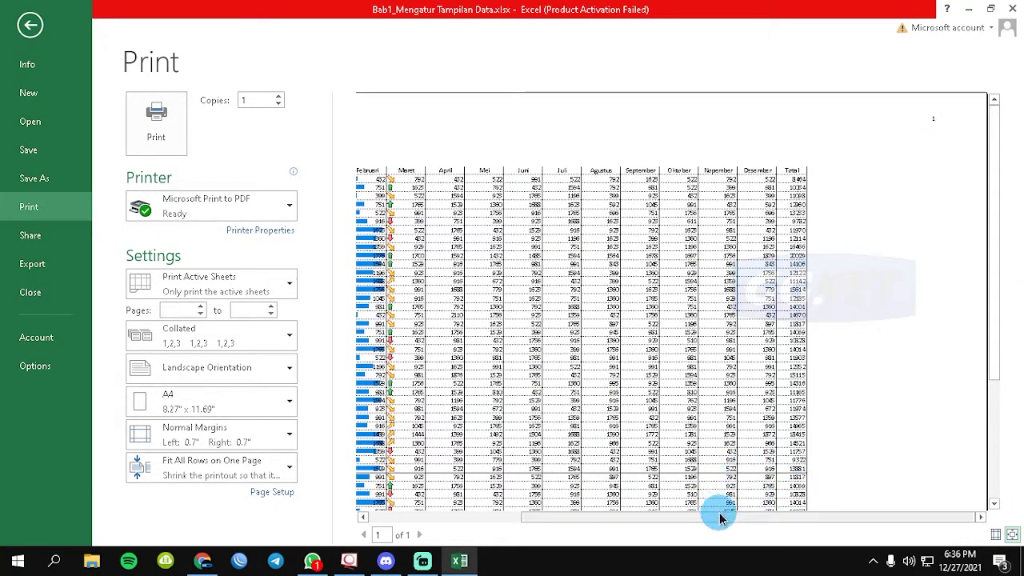
pyautogui.moveTo(795, 517); pyautogui.dragTo(635, 517)
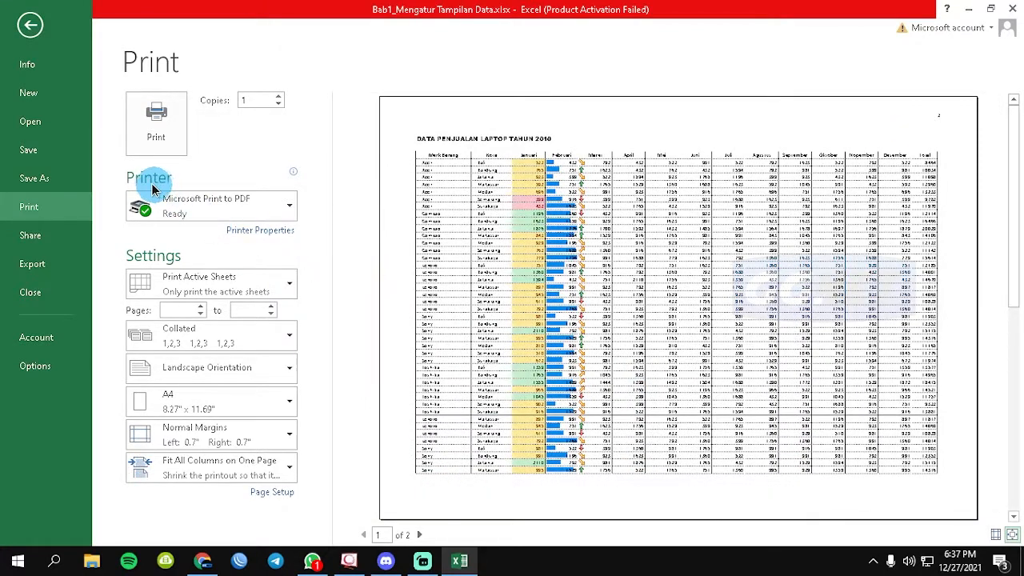
# Step: Check the available printers for the printout, keeping Microsoft Print to PDF
pyautogui.click(216, 201)
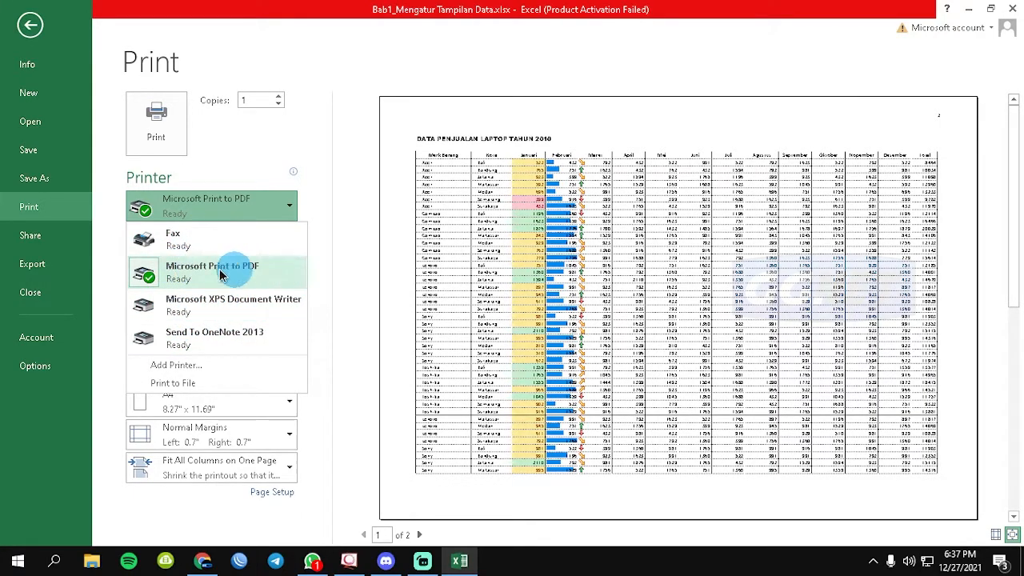
pyautogui.click(320, 192)
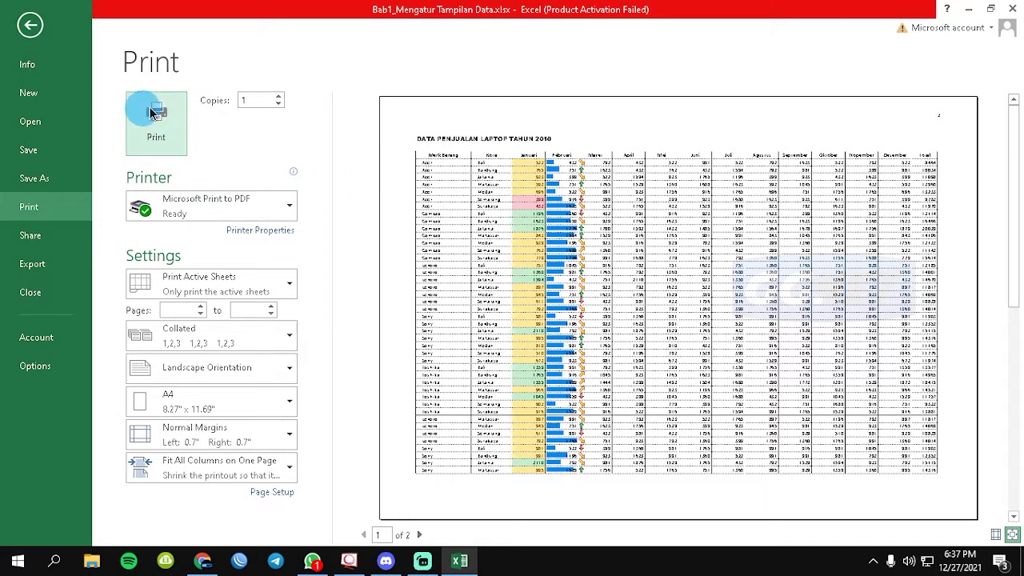